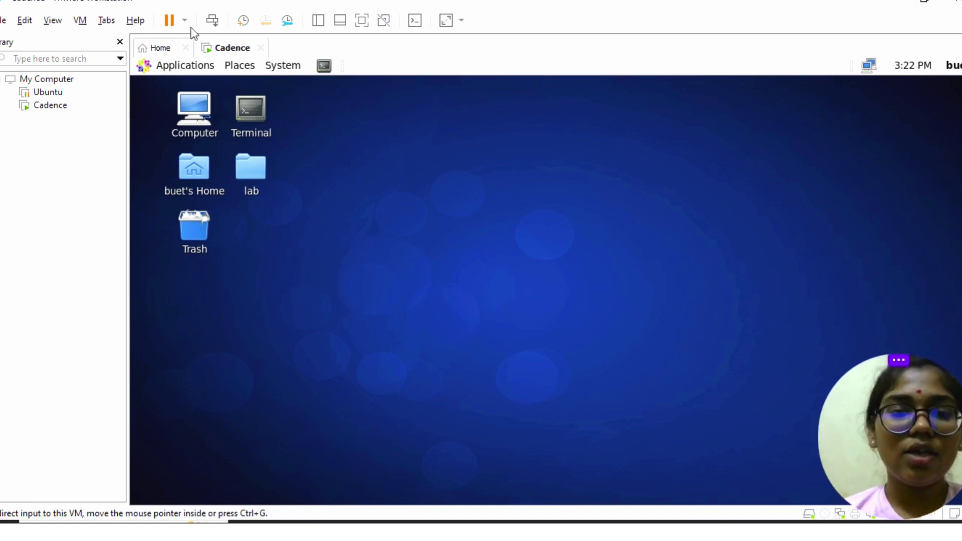
Open a terminal and launch Virtuoso in the background with the command "virtuoso &".
left_click(257, 112)
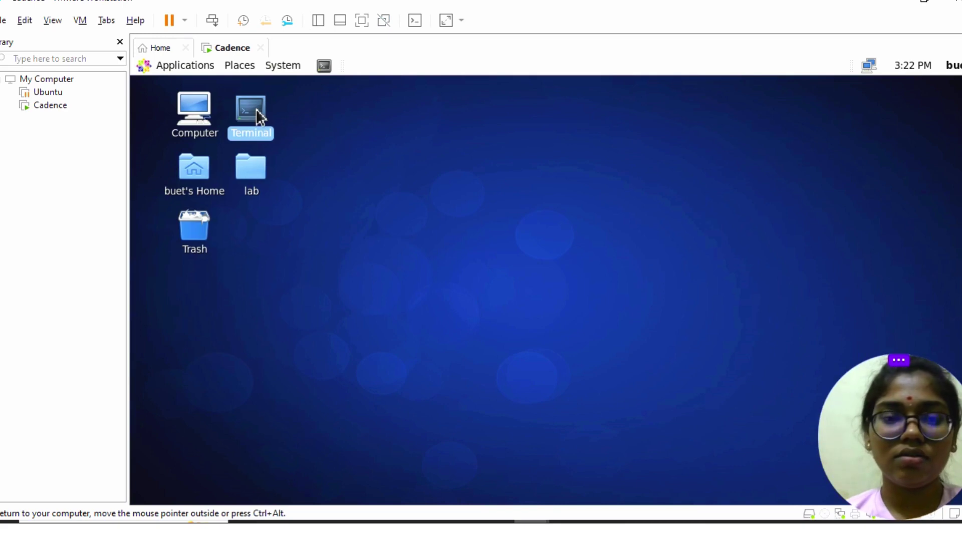
double_click(256, 110)
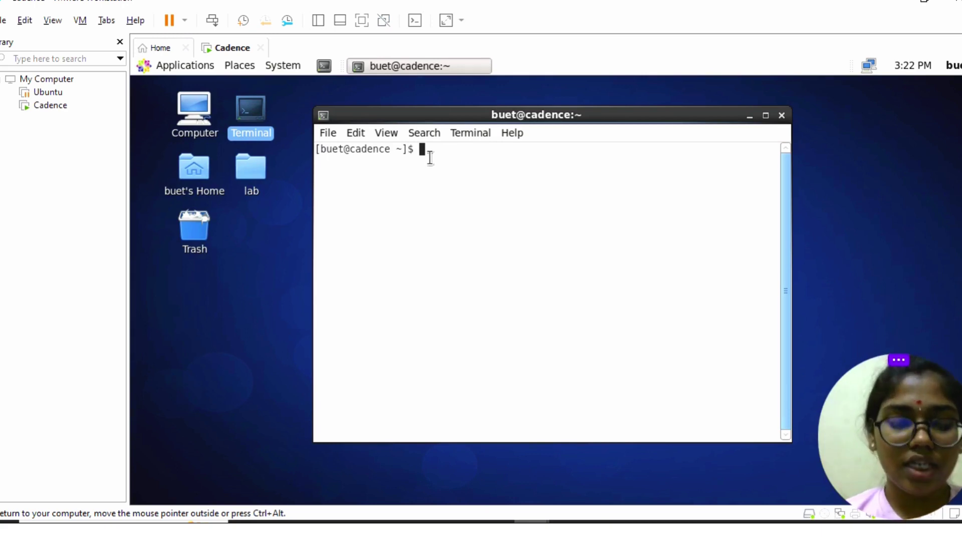
type("virtuos")
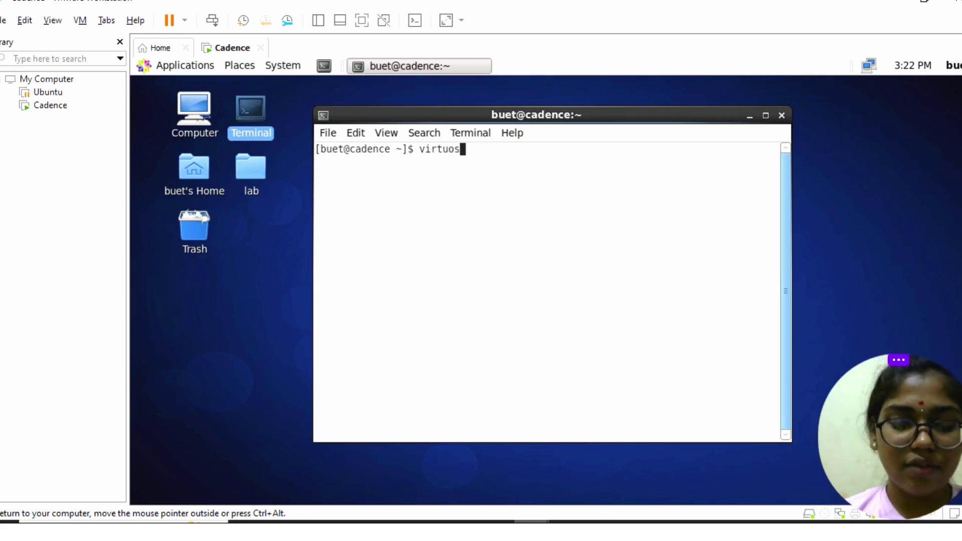
type("o ")
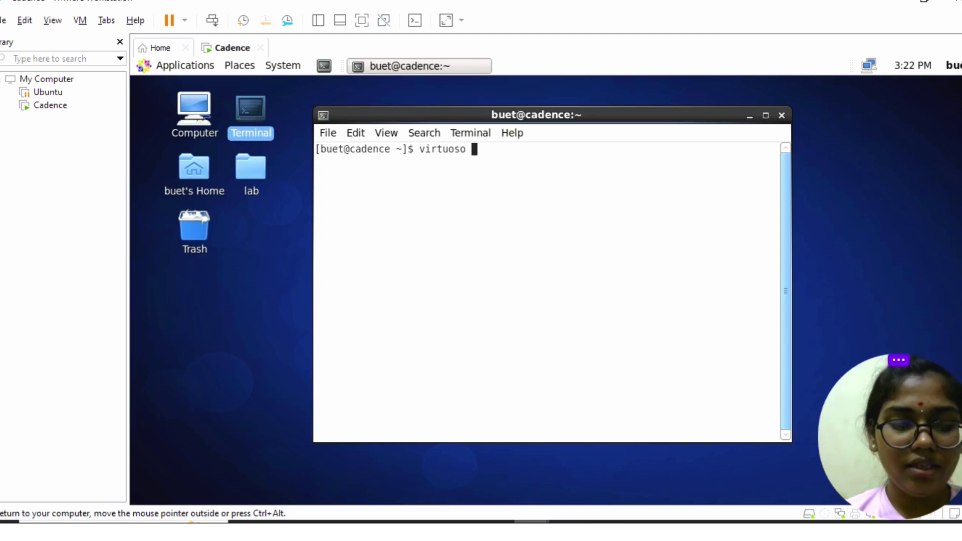
type("&")
key("Return")
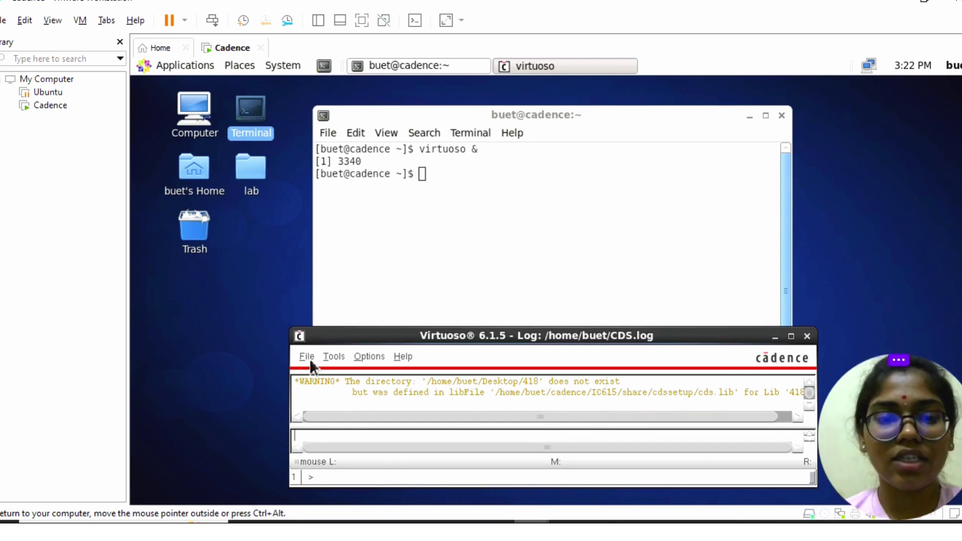
Define a new library named AB that attaches to an existing technology library.
left_click(309, 359)
mouse_move(357, 220)
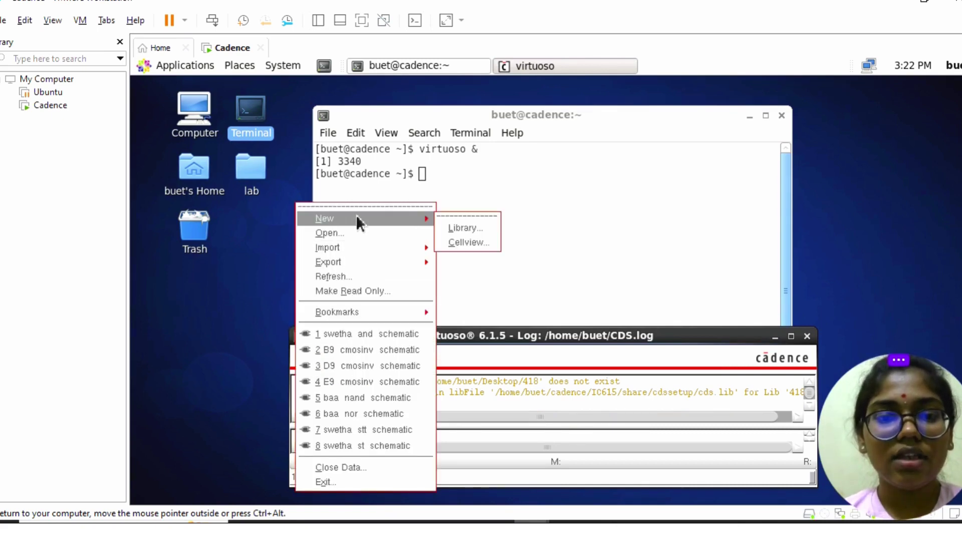
left_click(455, 227)
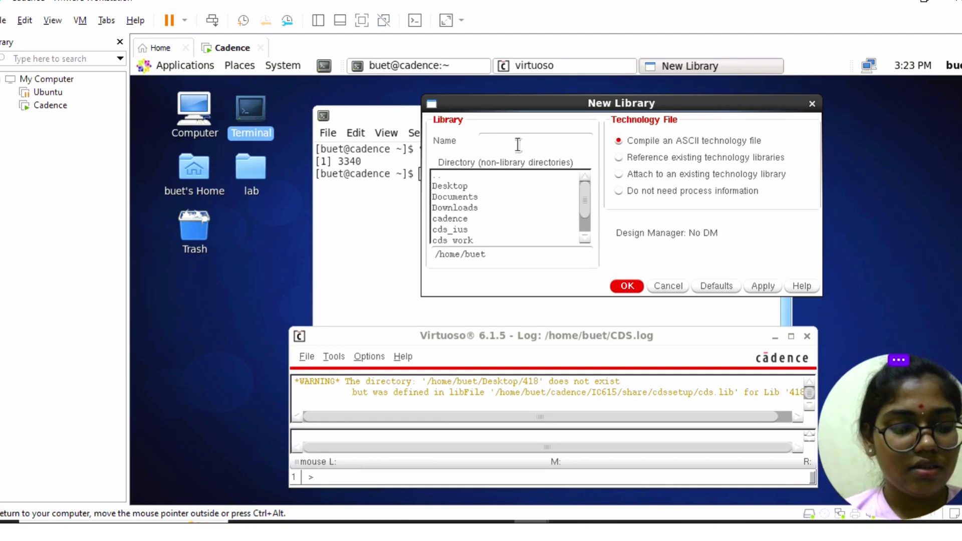
type("A")
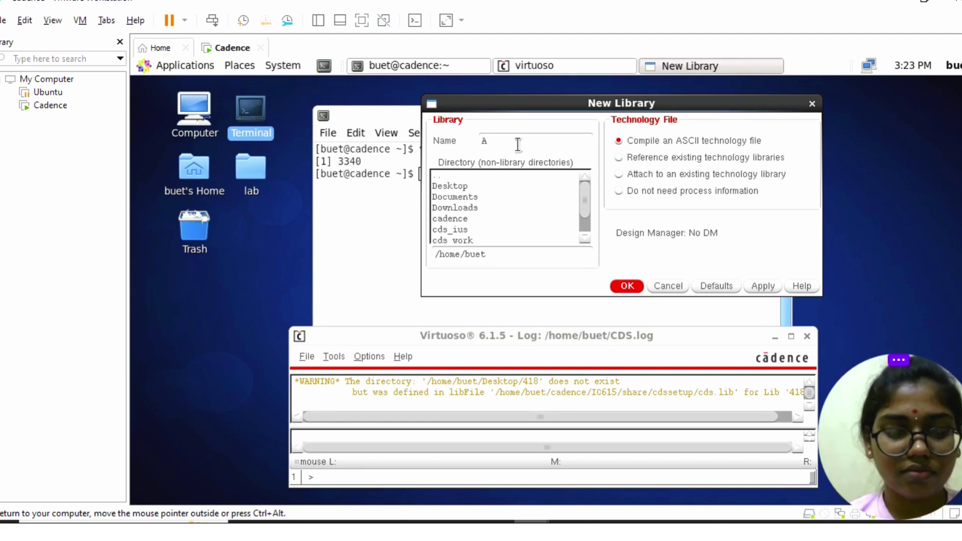
type("B")
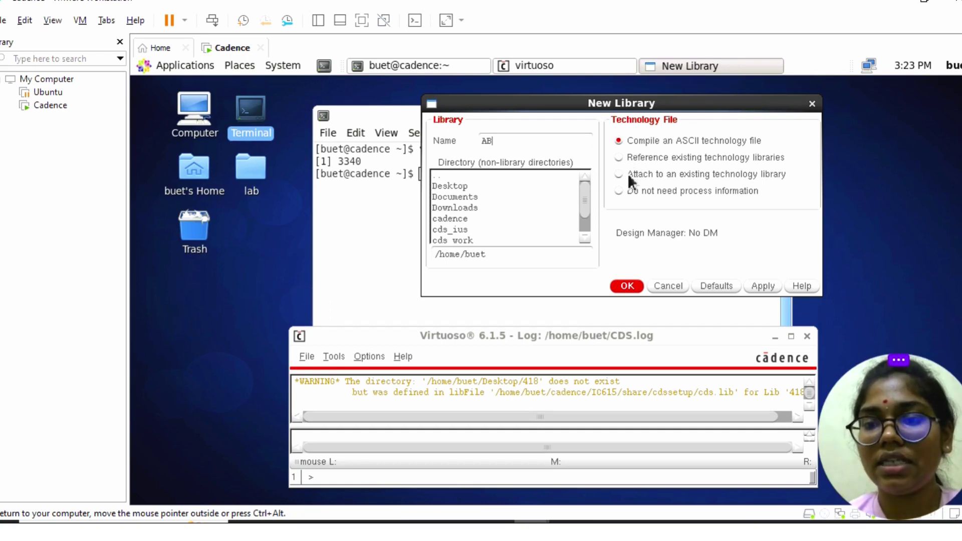
left_click(660, 175)
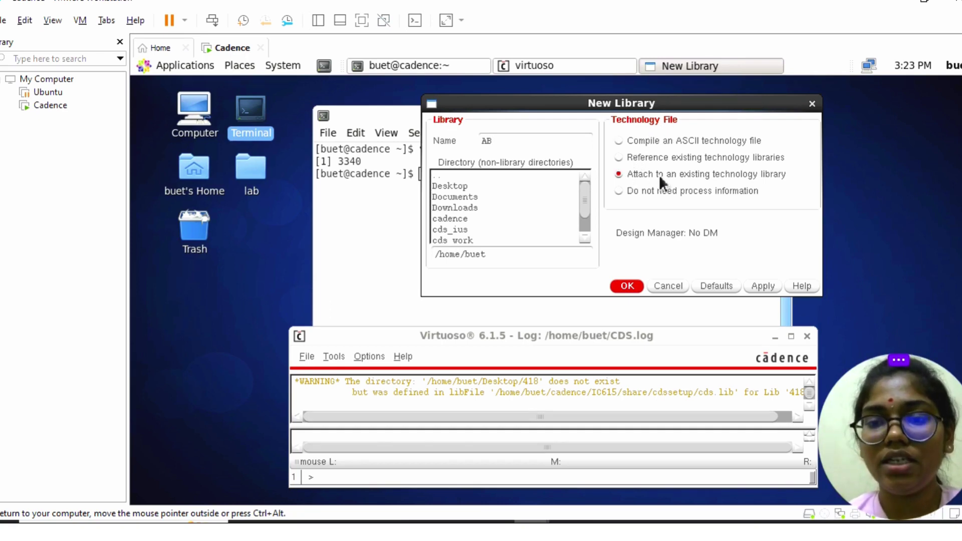
left_click(763, 290)
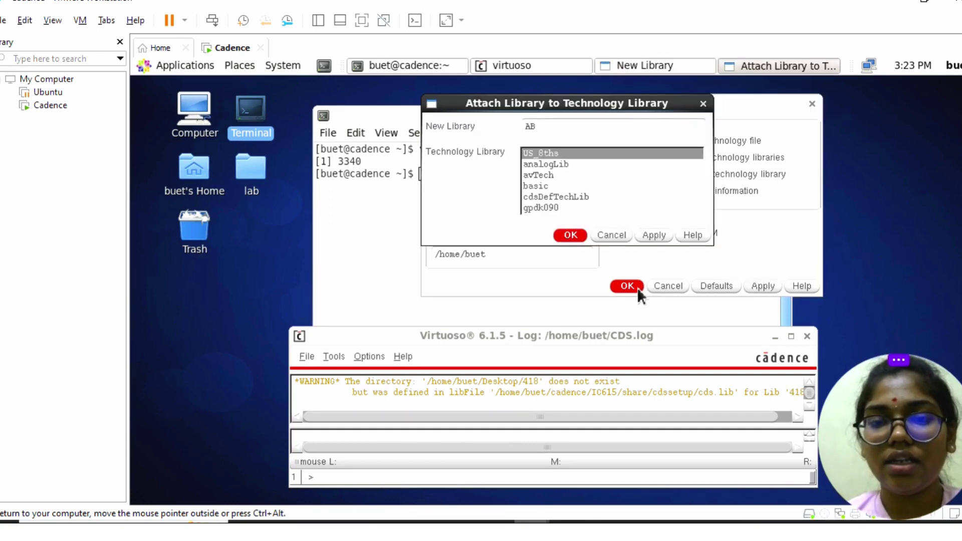
Attach library AB to the gpdk090 technology library.
left_click(542, 207)
left_click(670, 235)
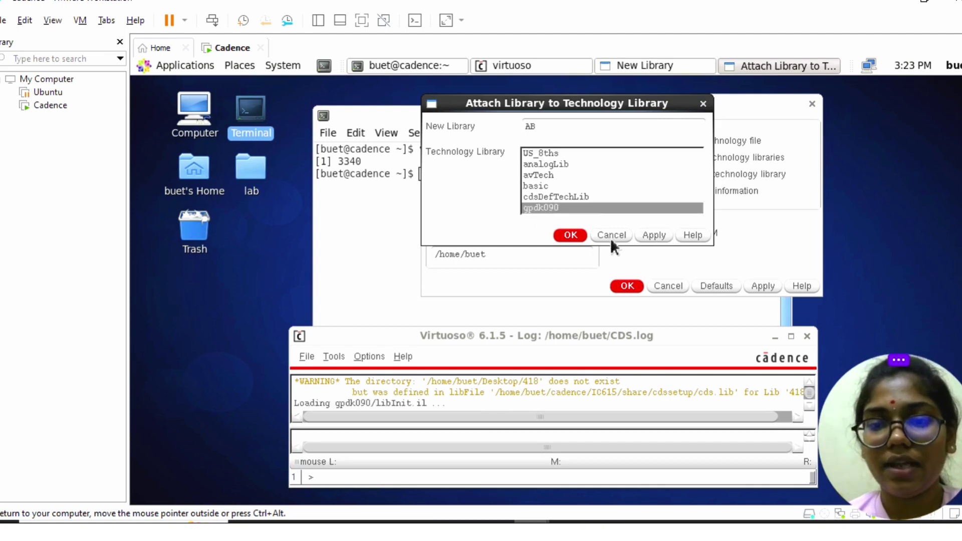
left_click(576, 233)
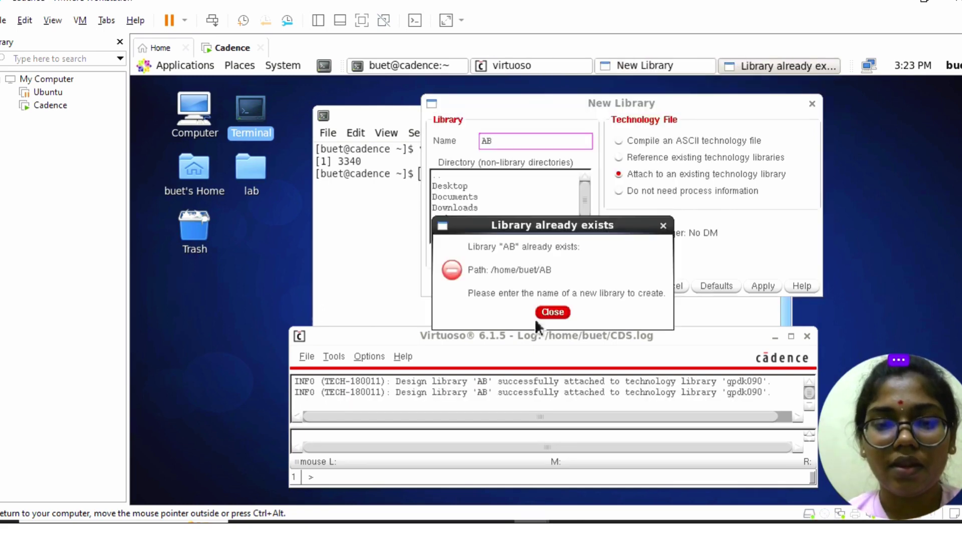
left_click(661, 226)
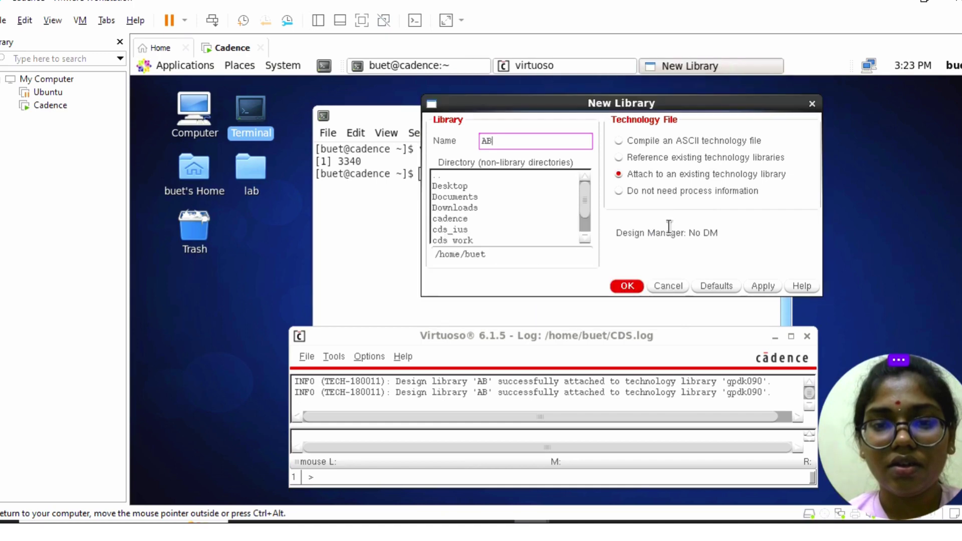
Start a new cellview and set its library to AB.
left_click(308, 354)
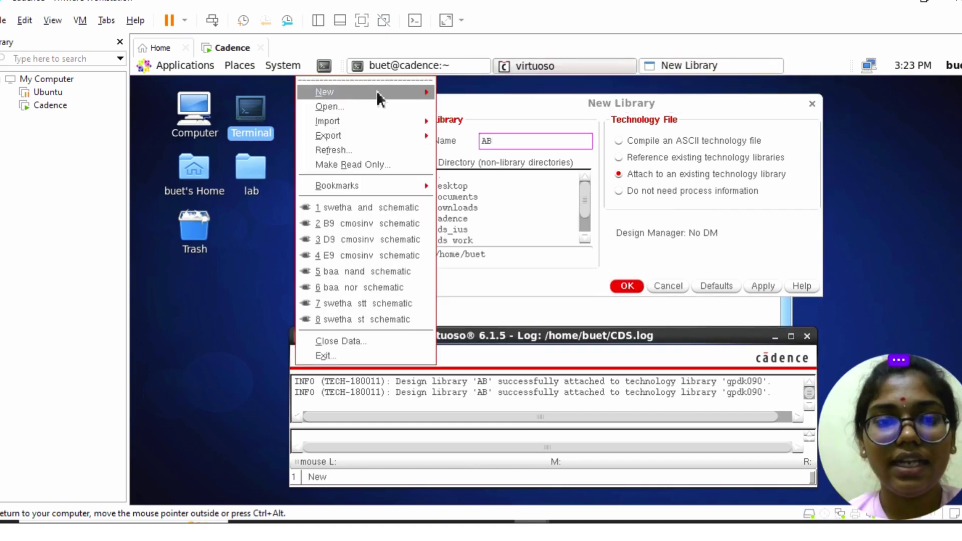
mouse_move(376, 90)
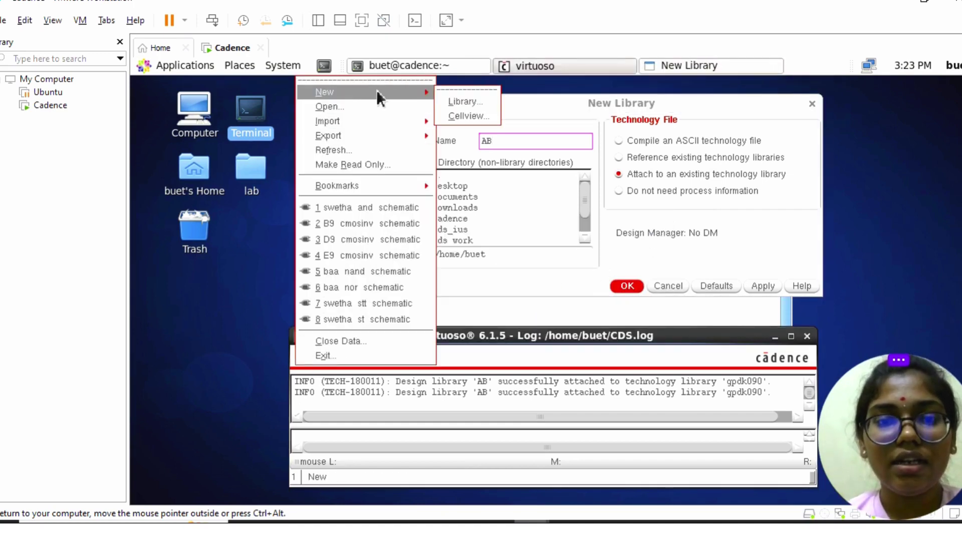
left_click(450, 112)
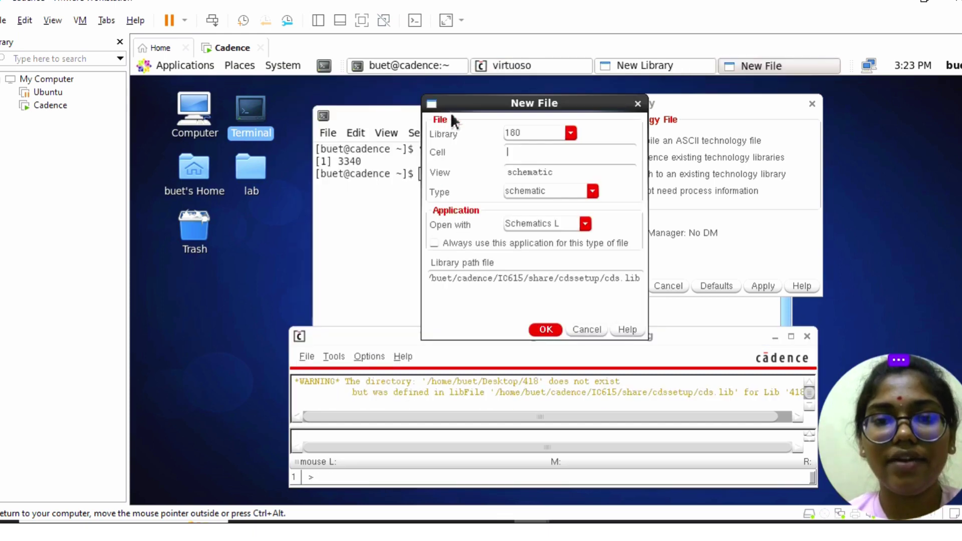
left_click(571, 133)
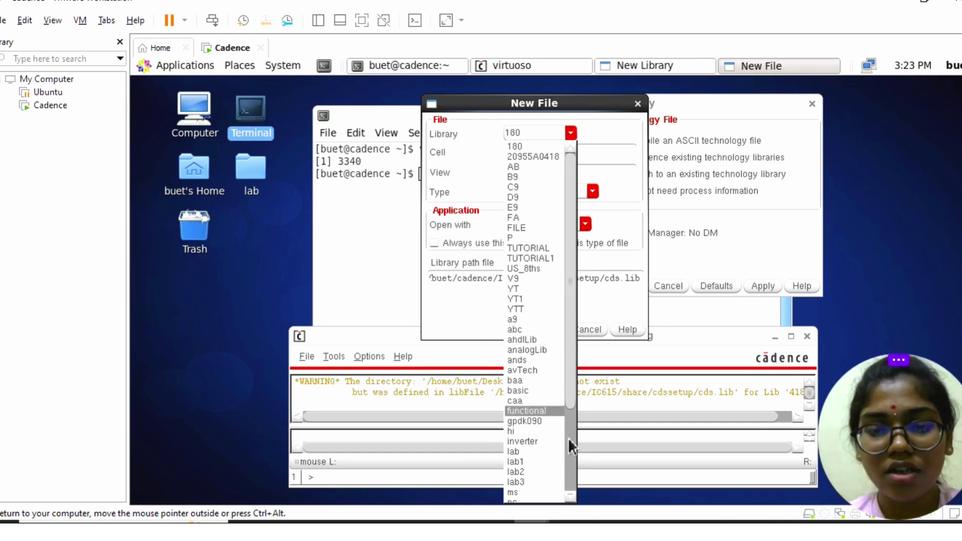
left_click(570, 468)
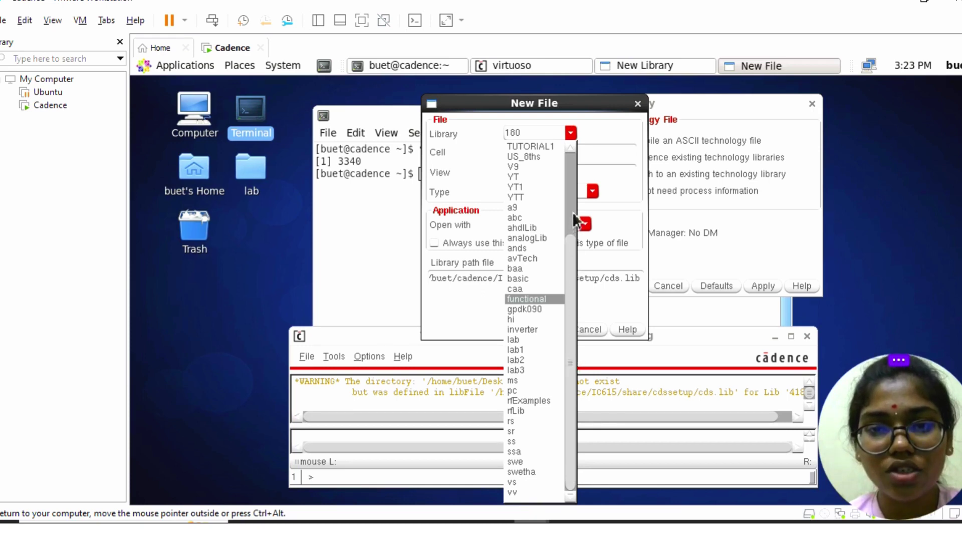
left_click(572, 173)
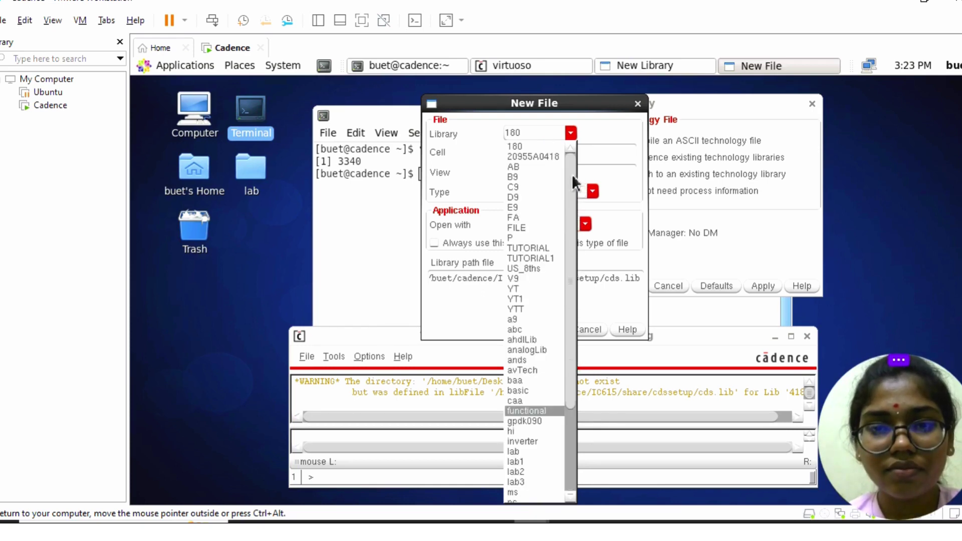
left_click(528, 167)
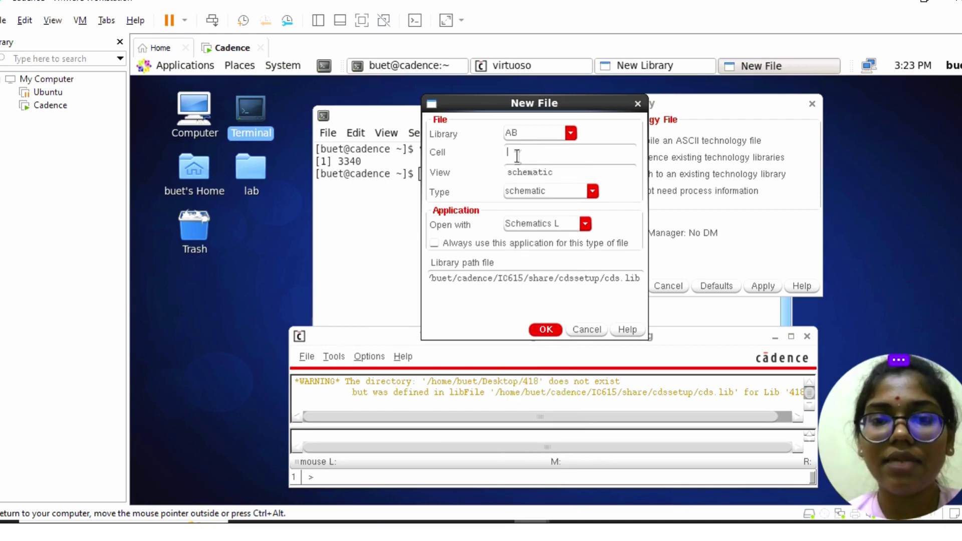
Name the cell And, create its schematic view, and maximize the schematic editor window.
left_click(517, 156)
type("An")
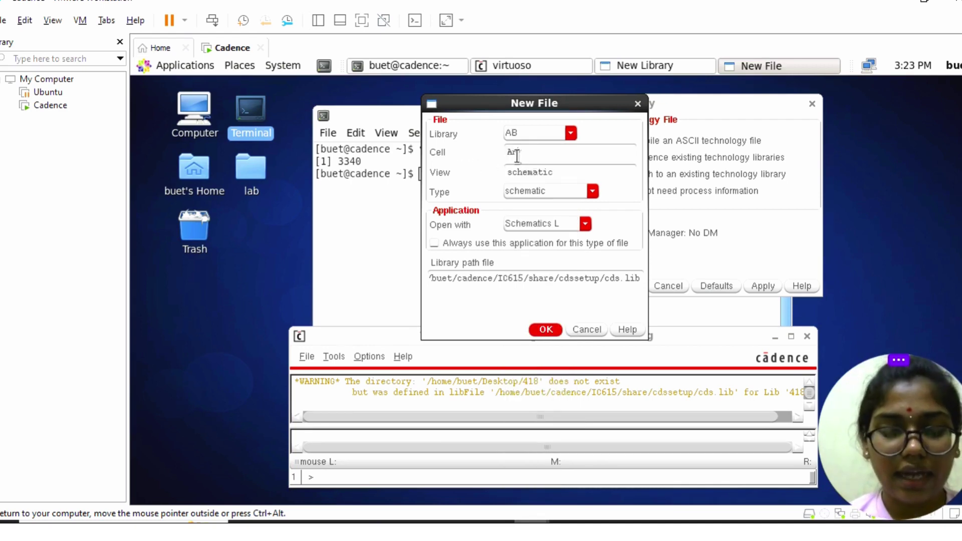
type("d")
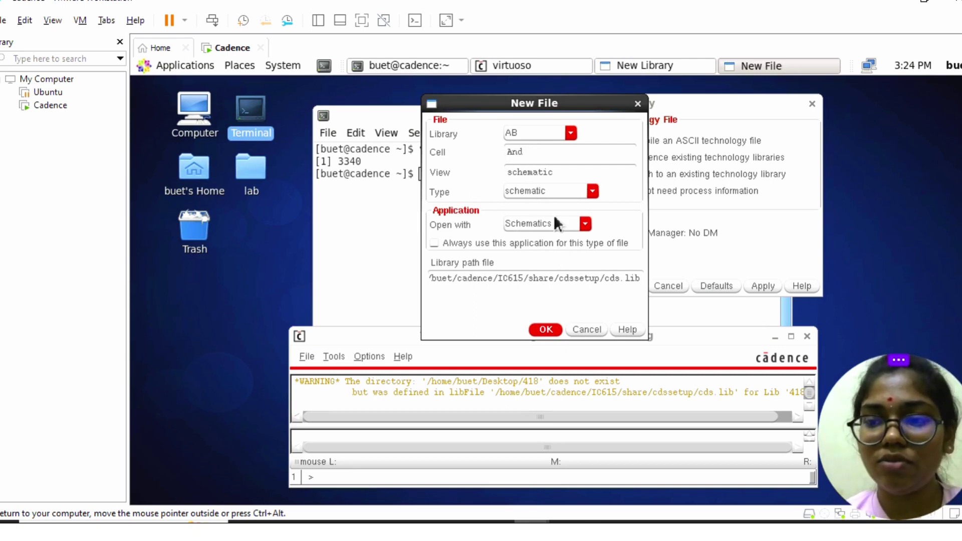
left_click(546, 329)
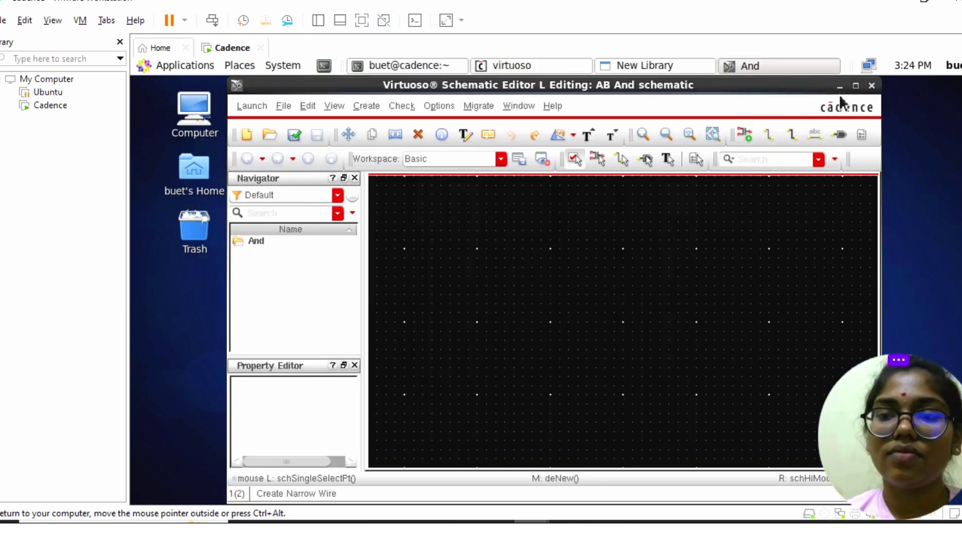
left_click(857, 86)
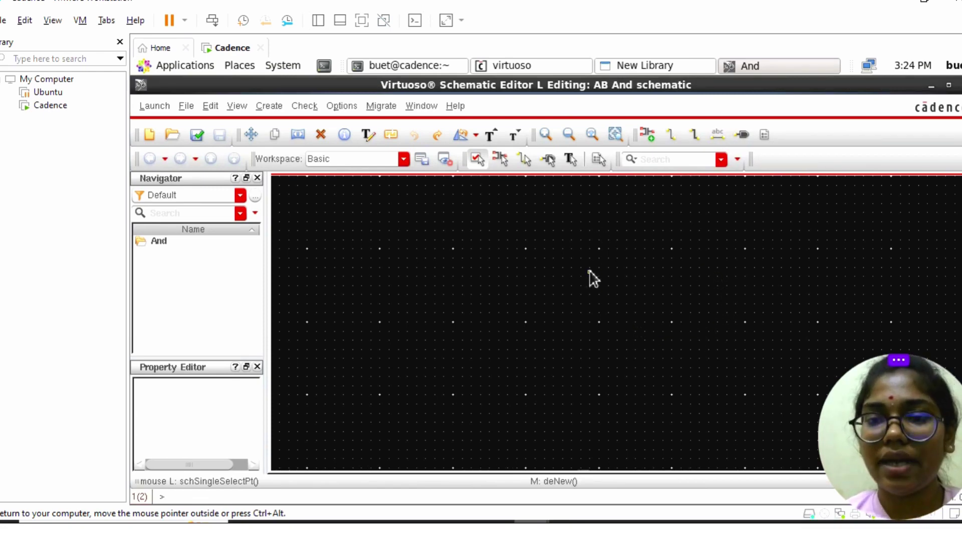
Start adding an instance to the schematic and select the gpdk090 library as its source.
left_click(649, 135)
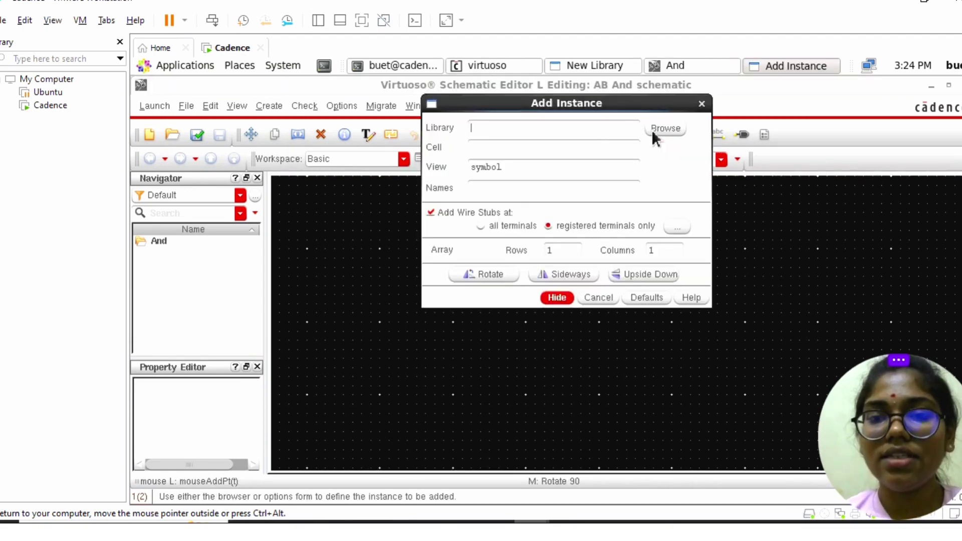
left_click(665, 129)
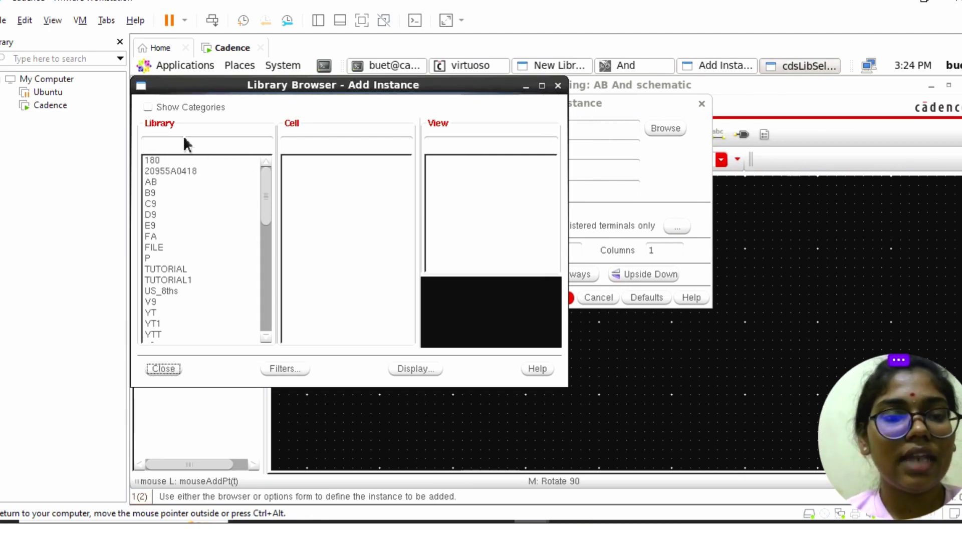
left_click(263, 266)
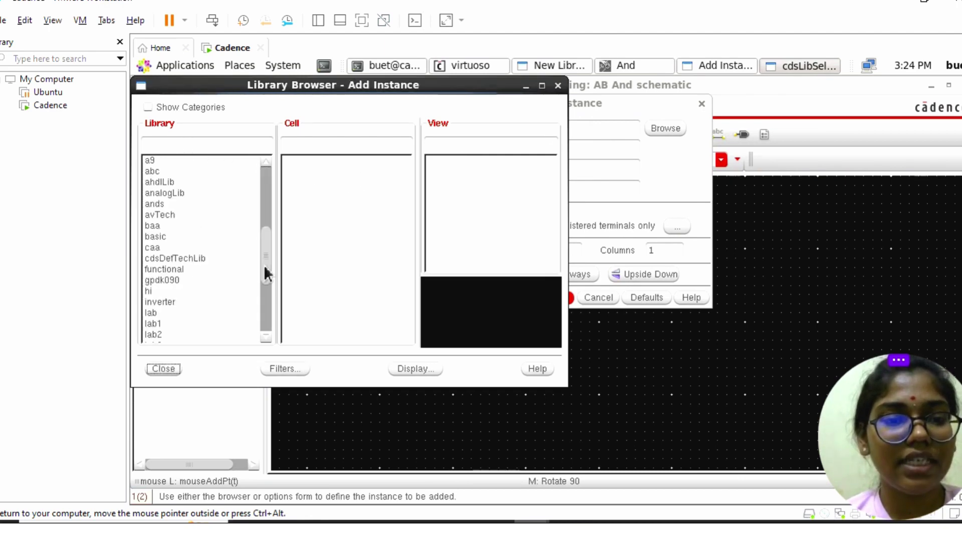
left_click(173, 279)
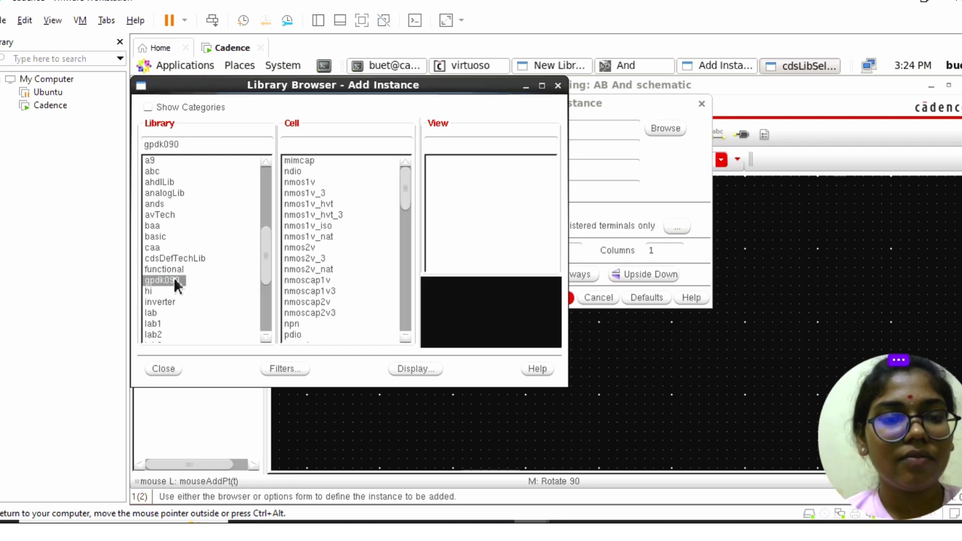
Choose the symbol view of the pmos1v cell as the instance to place.
left_click(322, 146)
type("p")
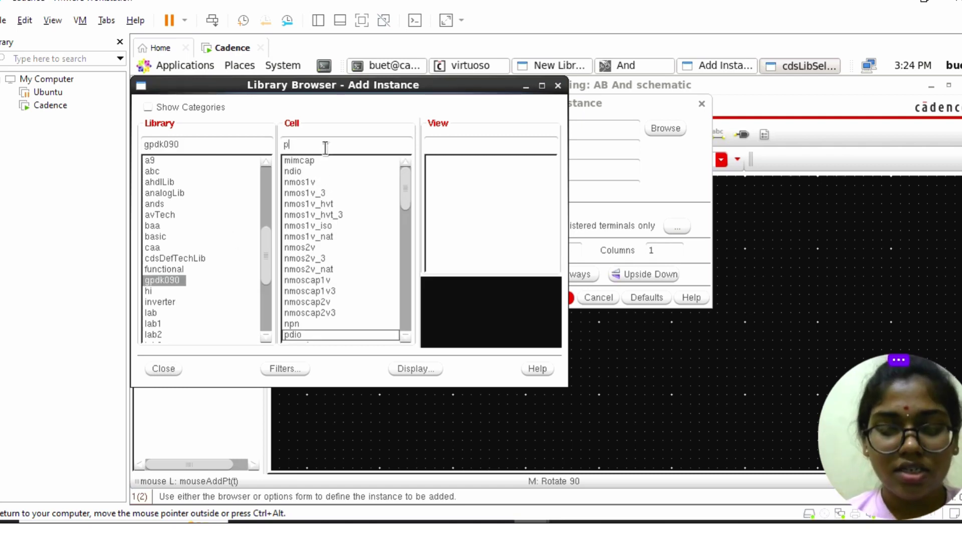
type("mos")
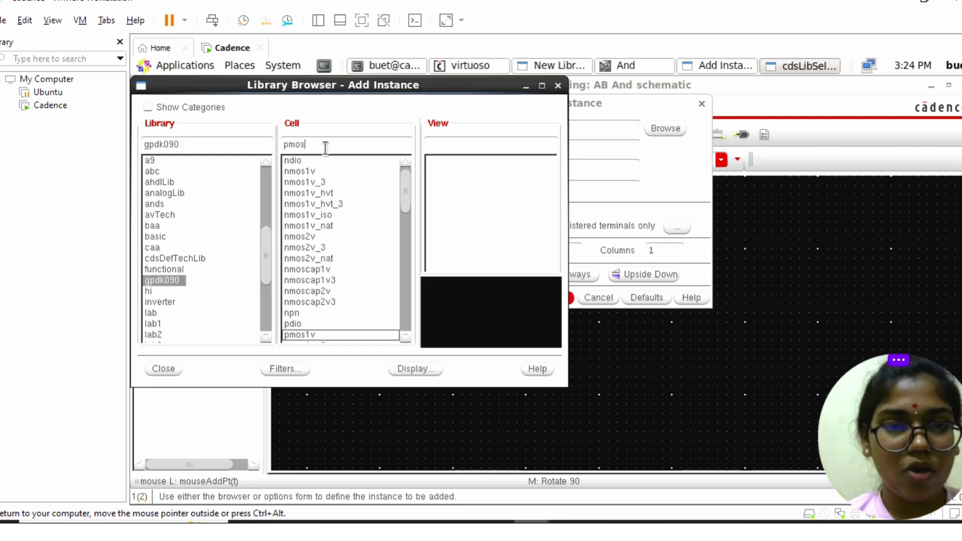
left_click(308, 334)
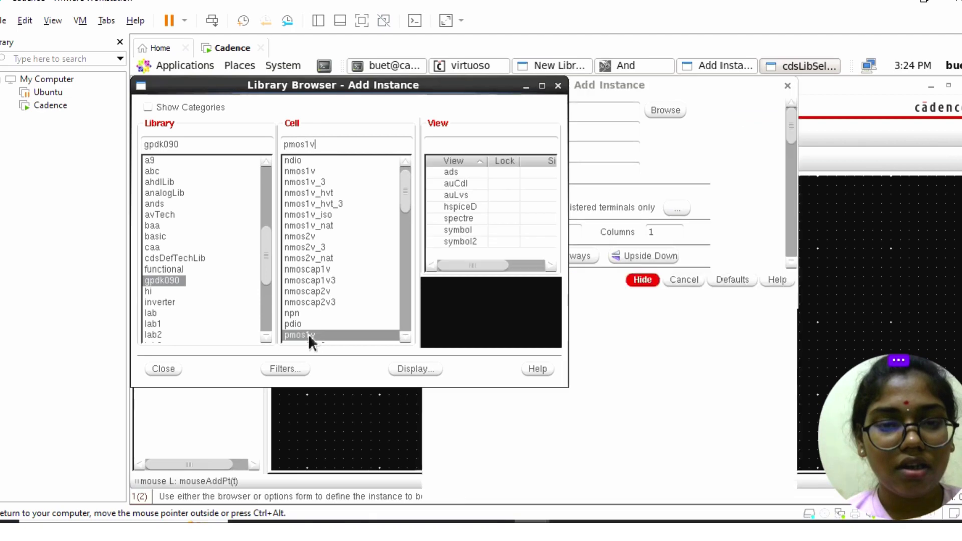
left_click(470, 230)
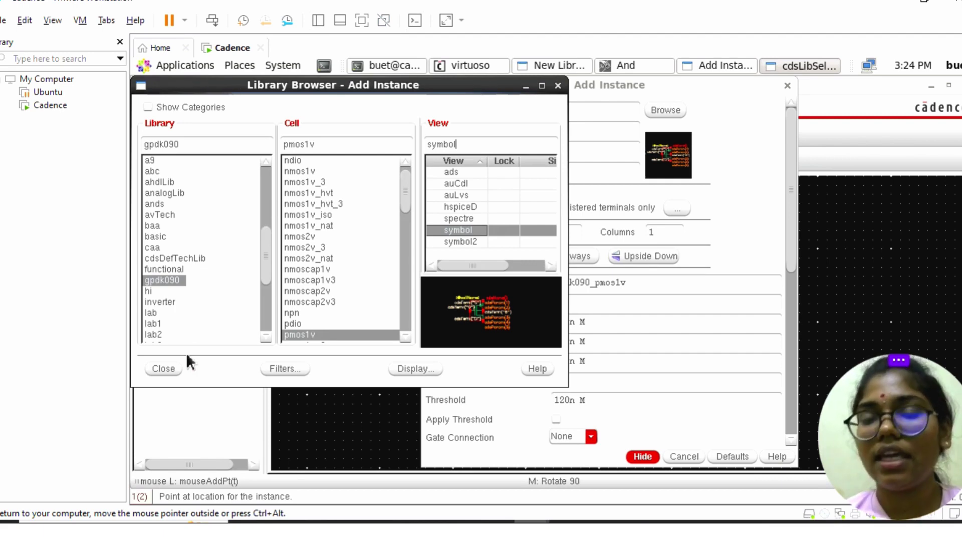
left_click(163, 368)
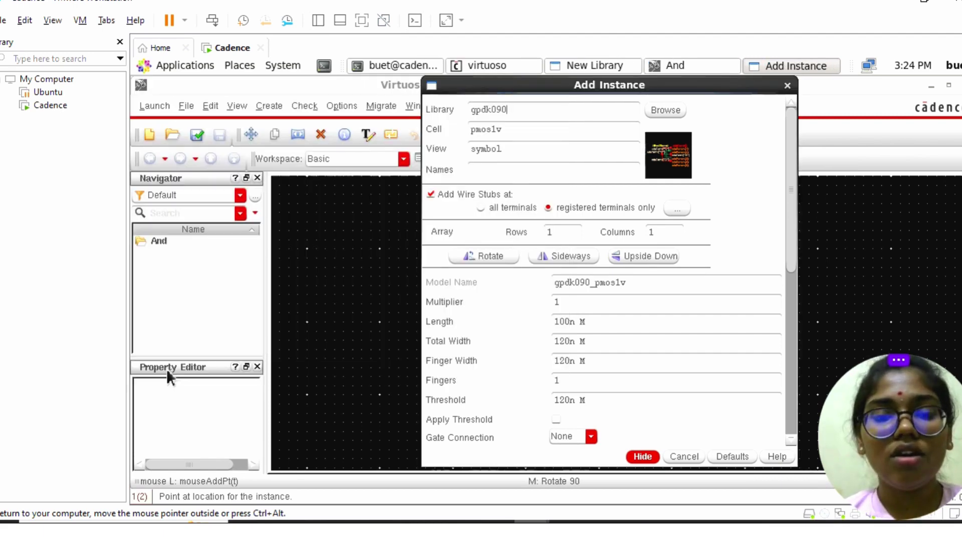
Place two pmos1v transistors side by side in the upper part of the schematic.
left_click(643, 457)
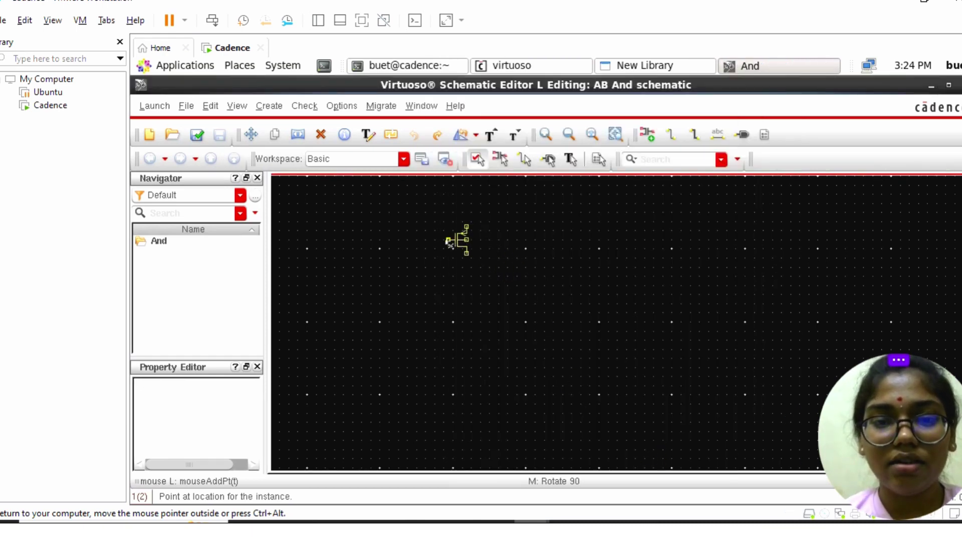
left_click(454, 242)
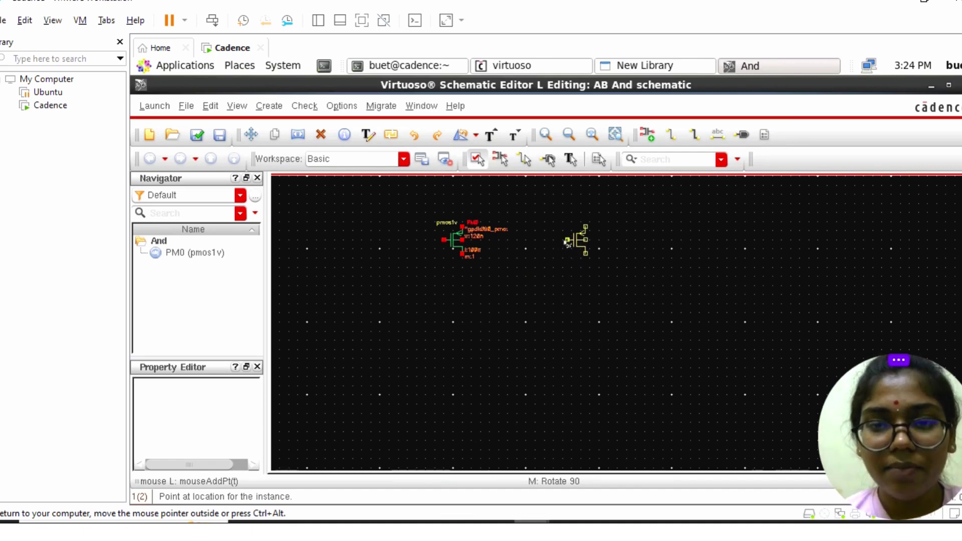
left_click(567, 242)
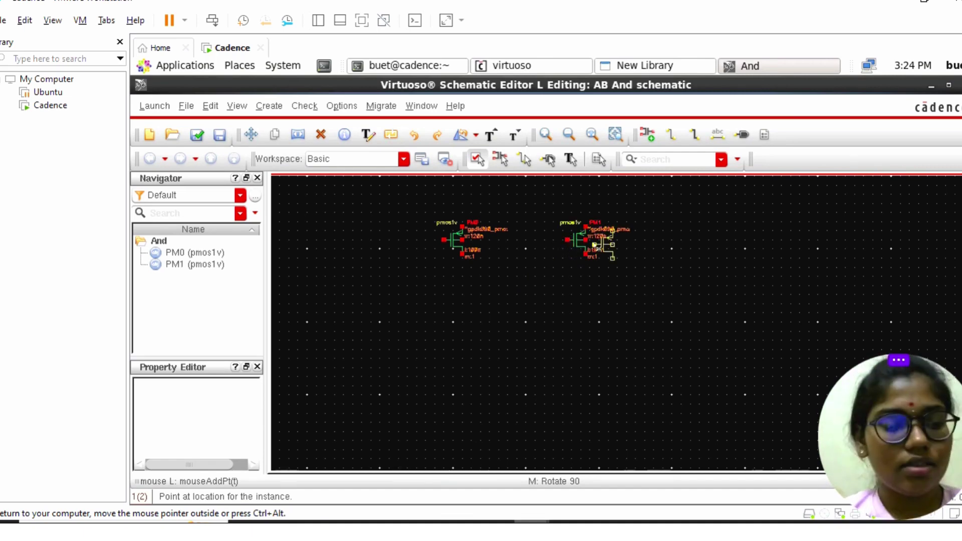
key("Escape")
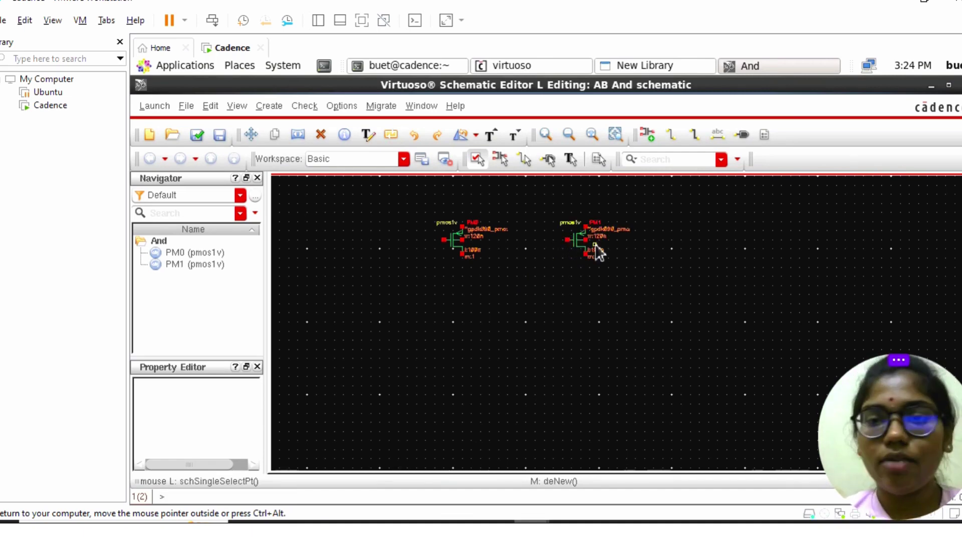
Add two nmos1v transistors, stacked vertically below and midway between the two pmos1v transistors.
left_click(653, 136)
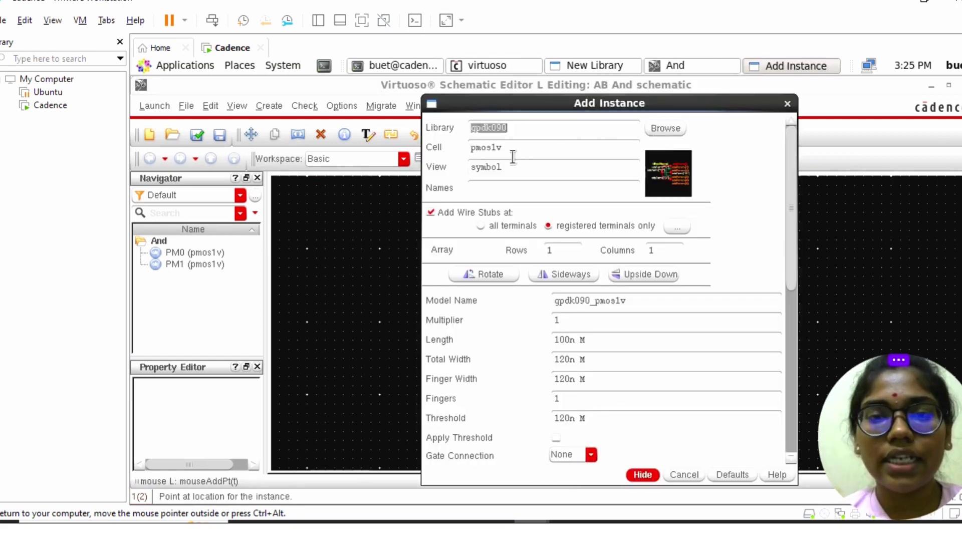
left_click(482, 156)
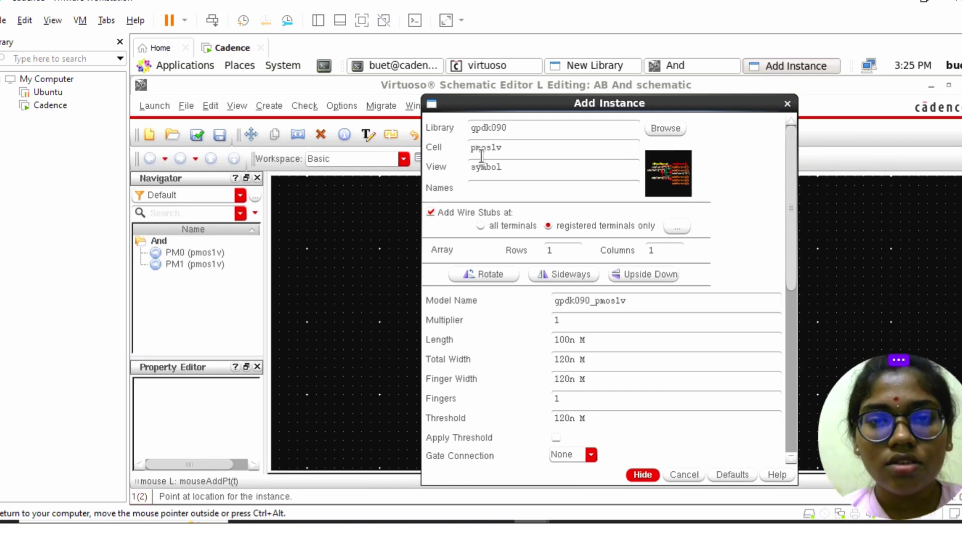
key("BackSpace")
type("n")
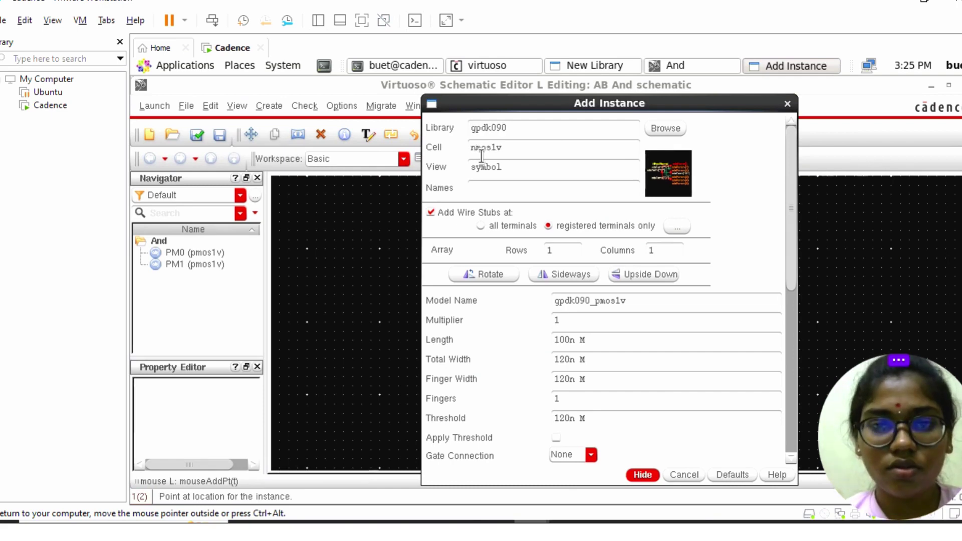
left_click(650, 474)
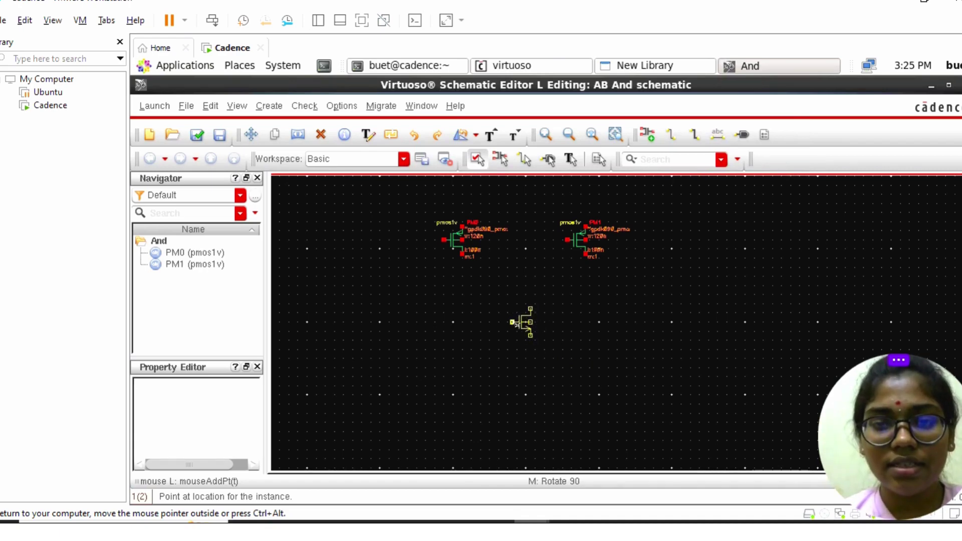
left_click(515, 320)
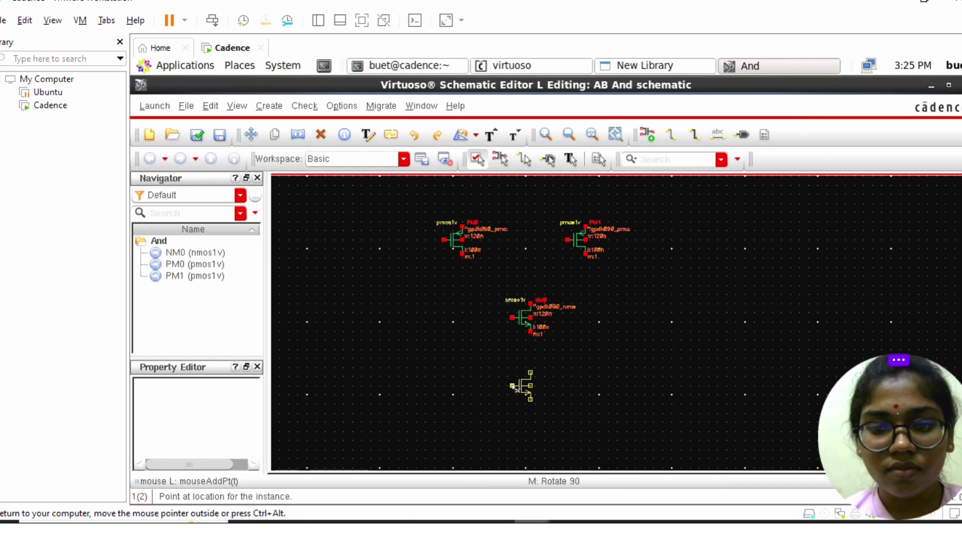
left_click(516, 390)
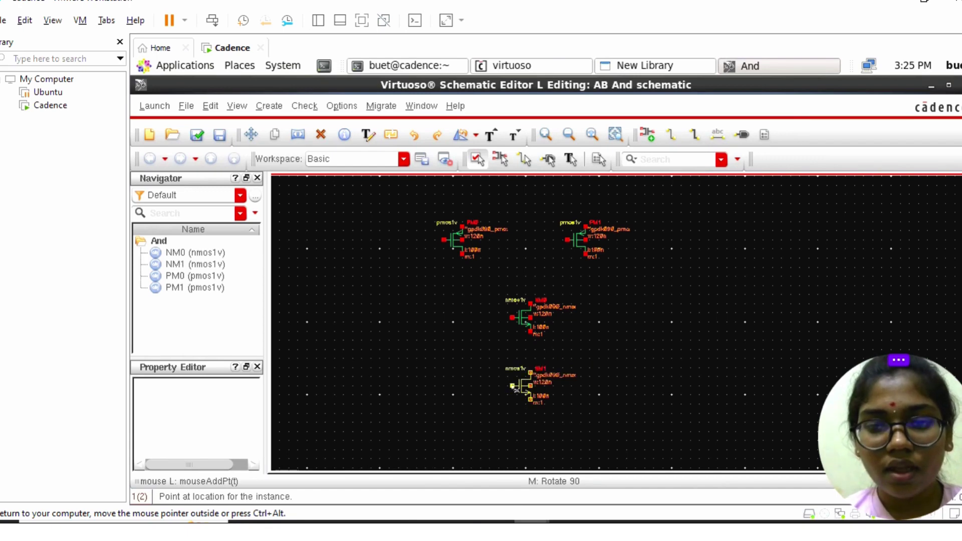
key("Escape")
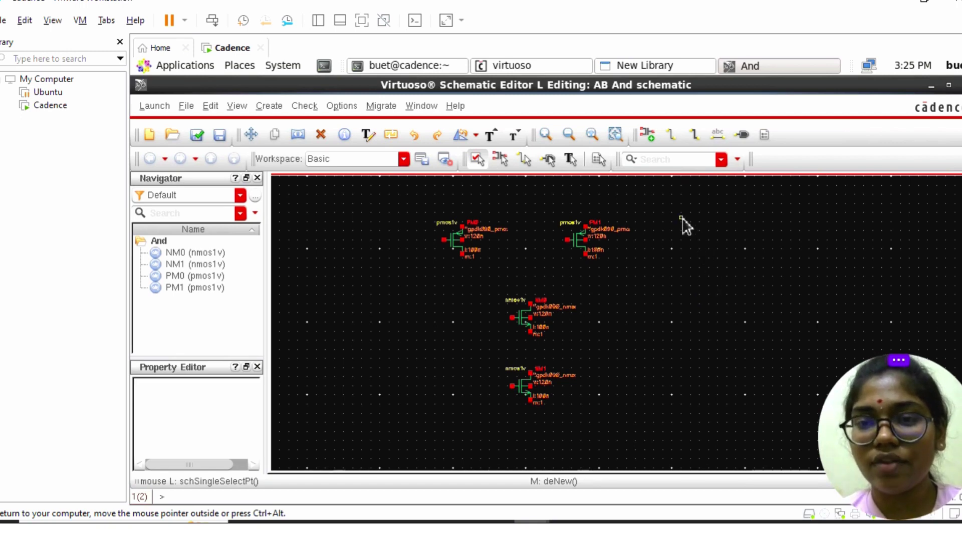
Add a third pmos1v transistor well to the right of the existing PMOS pair.
left_click(651, 140)
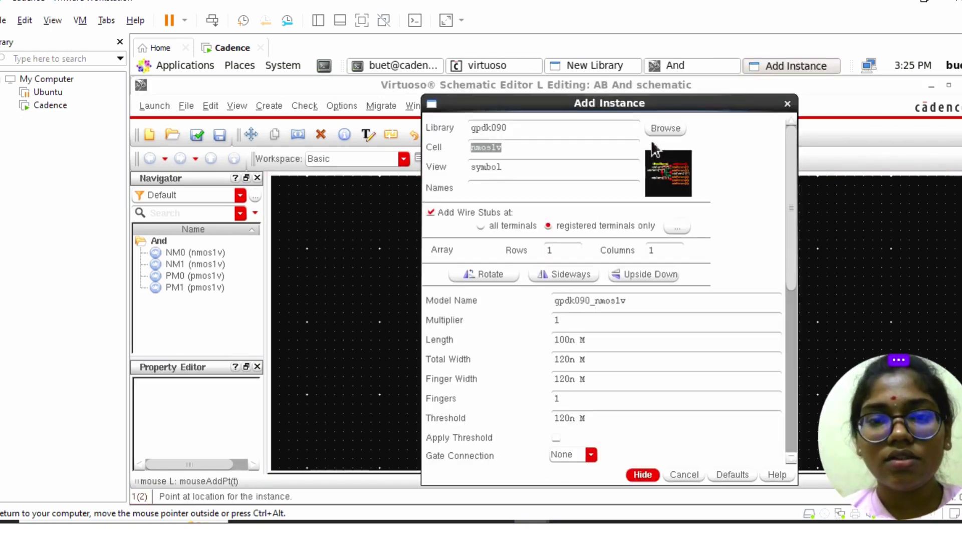
left_click(480, 150)
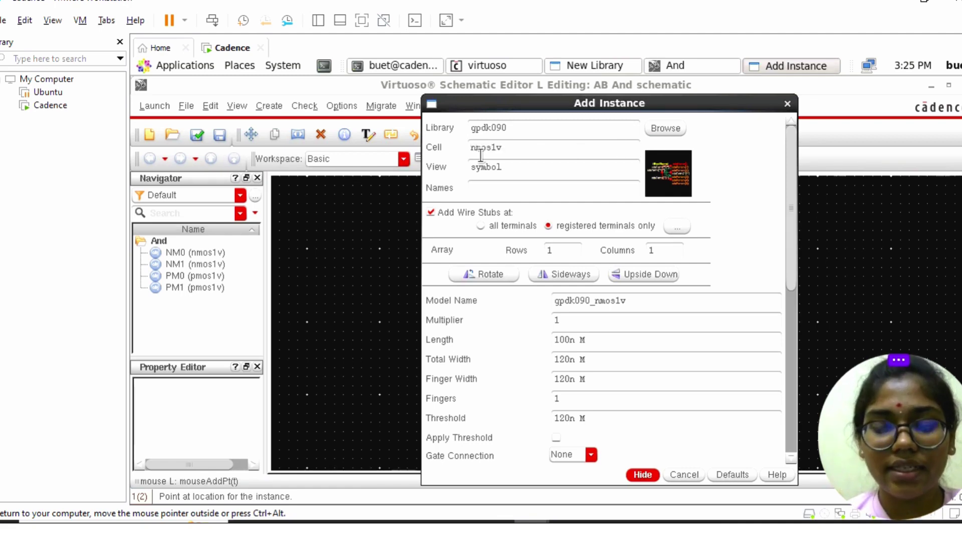
key("Delete")
type("p")
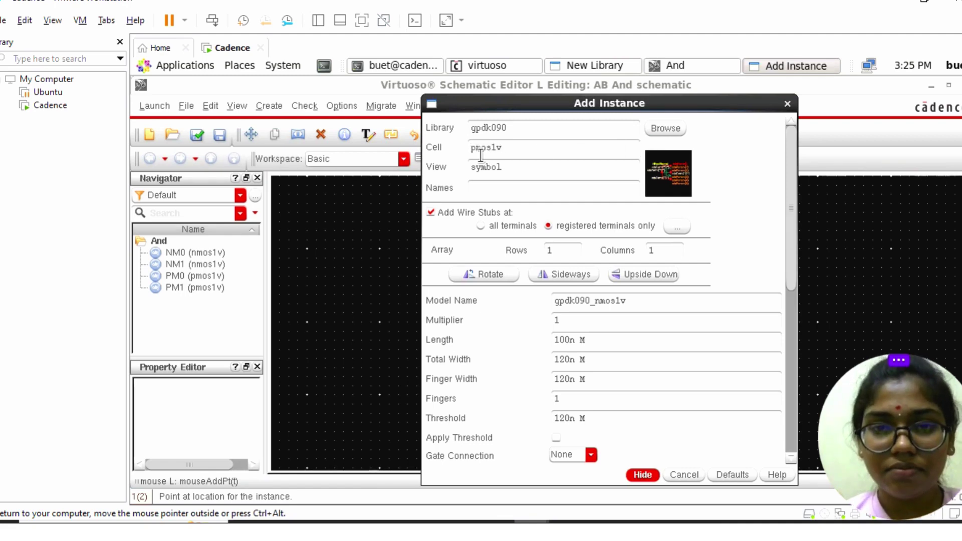
left_click(649, 475)
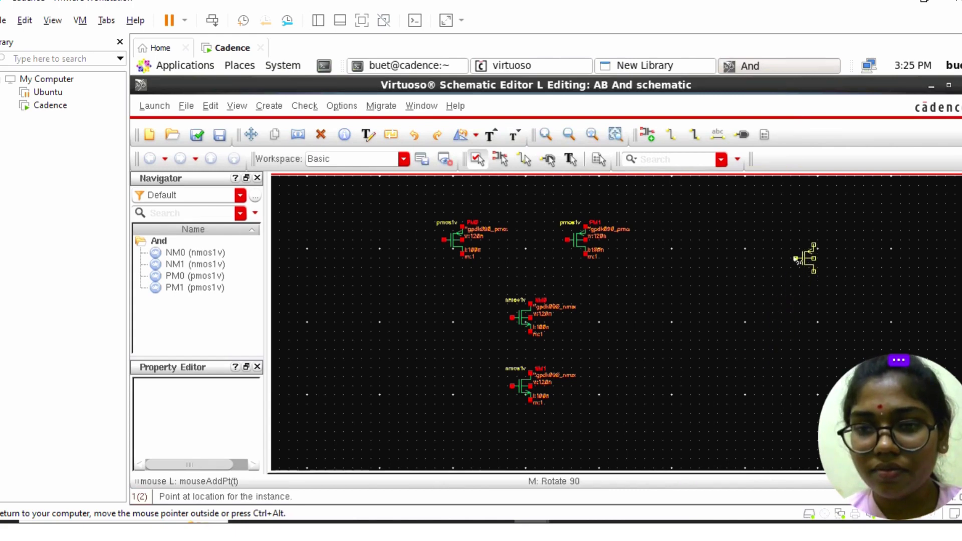
left_click(797, 260)
key("Escape")
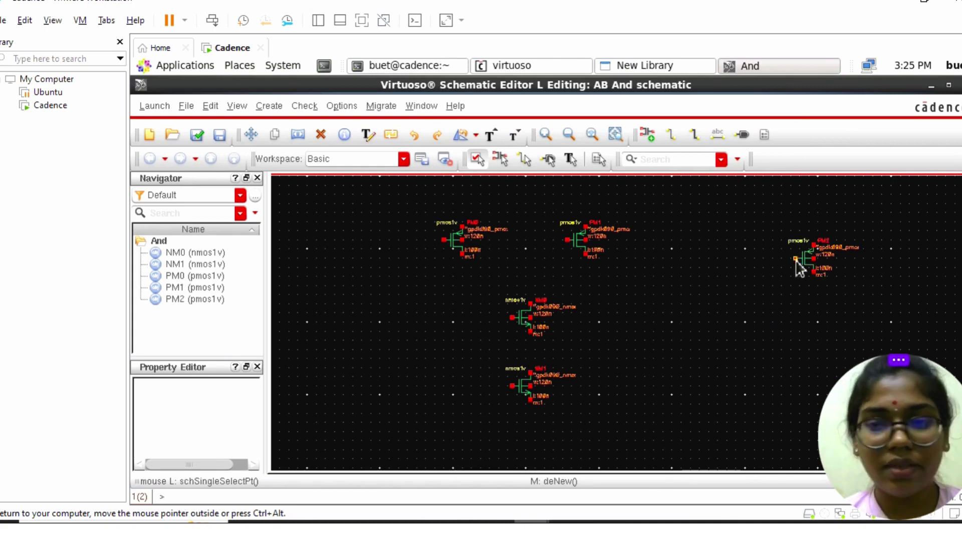
Add a third nmos1v transistor directly below the separate pmos1v on the right.
left_click(647, 134)
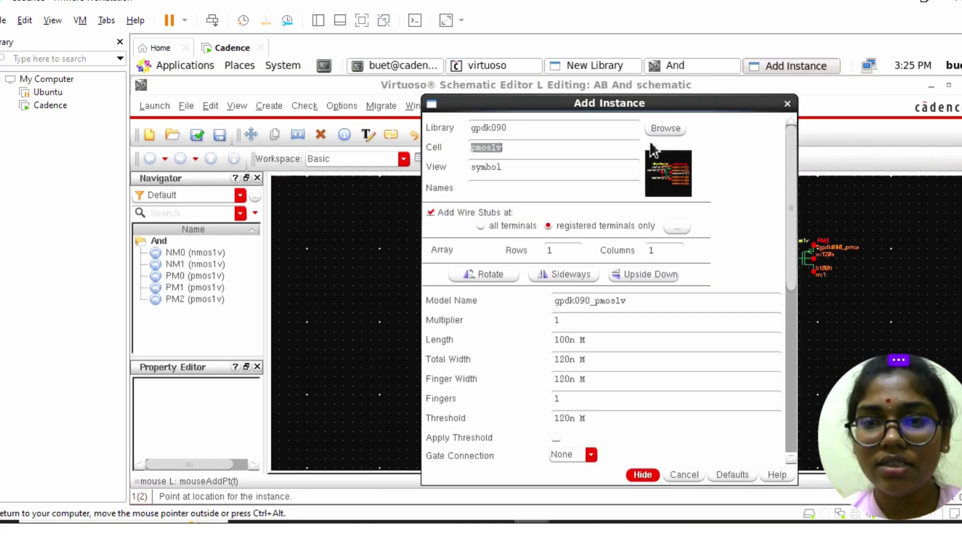
left_click(479, 150)
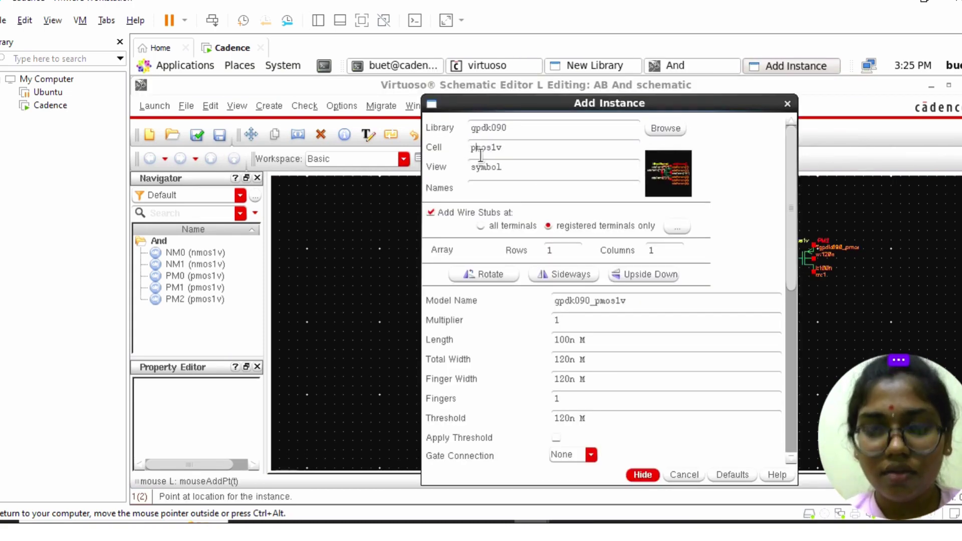
type("n")
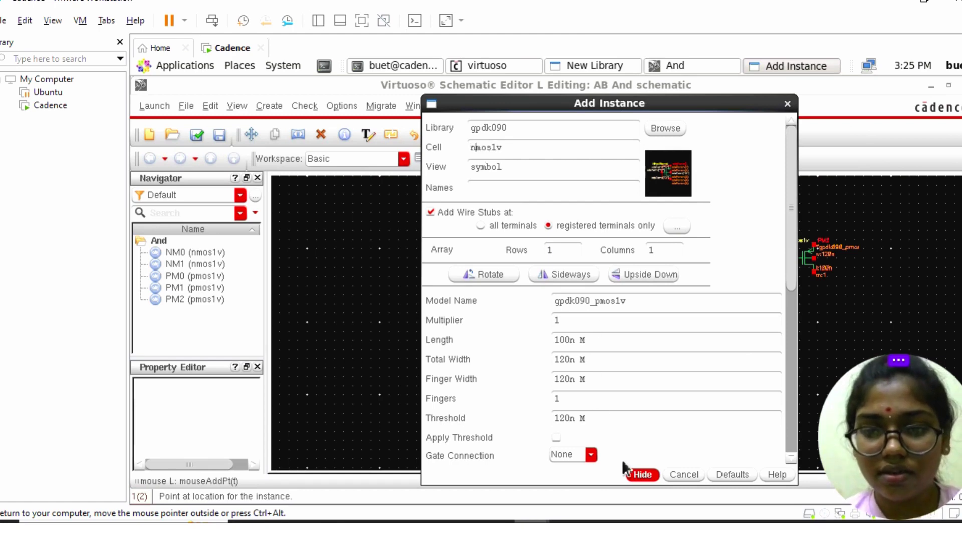
left_click(639, 473)
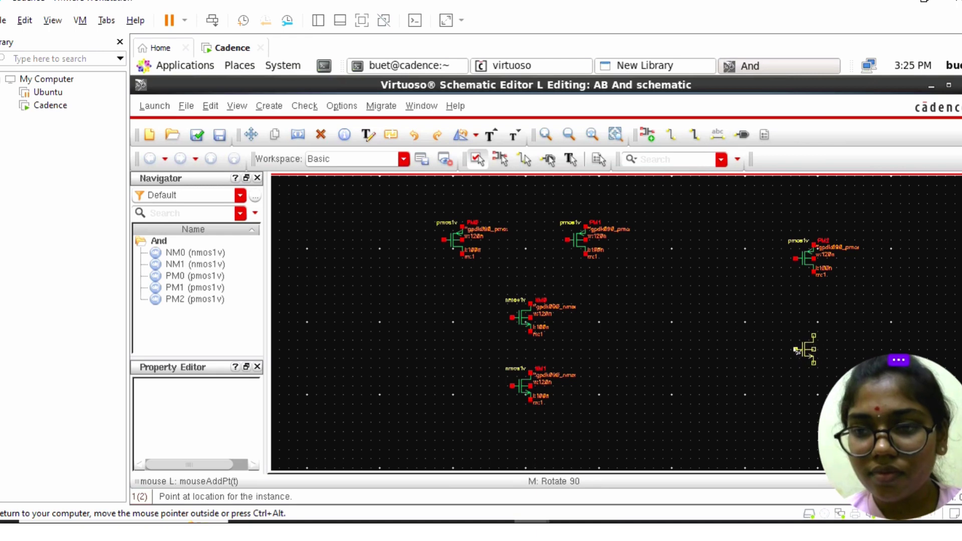
left_click(797, 349)
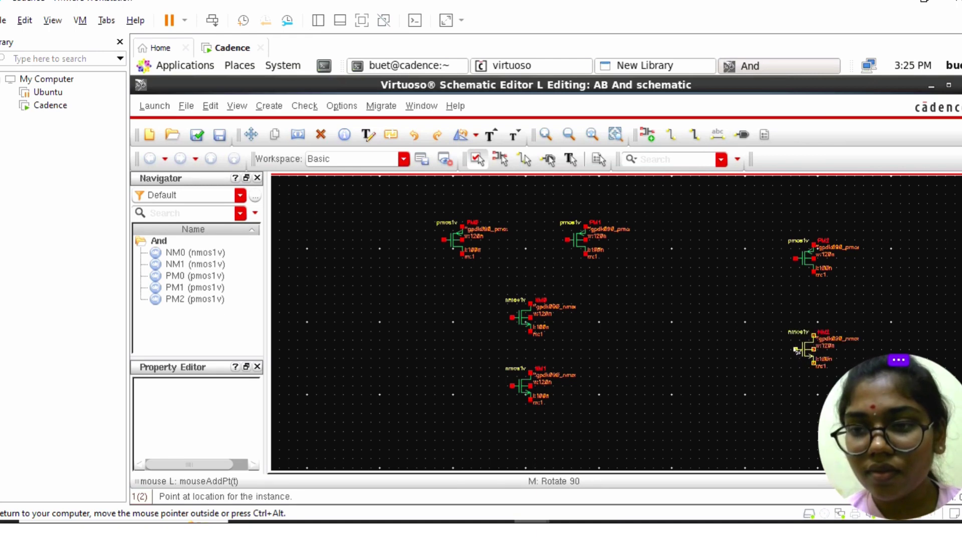
key("Escape")
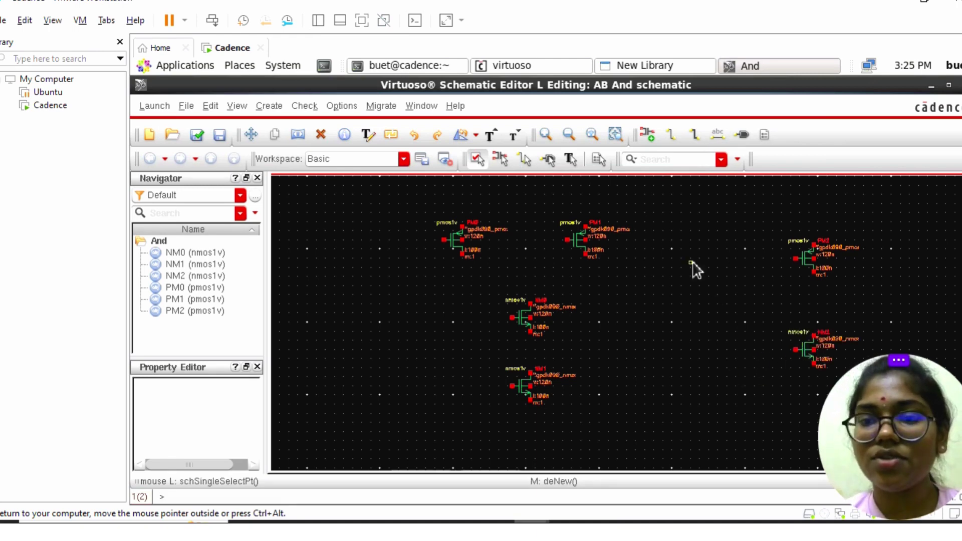
Wire together the lower terminals of the paired PMOS transistors PM0 and PM1.
left_click(670, 135)
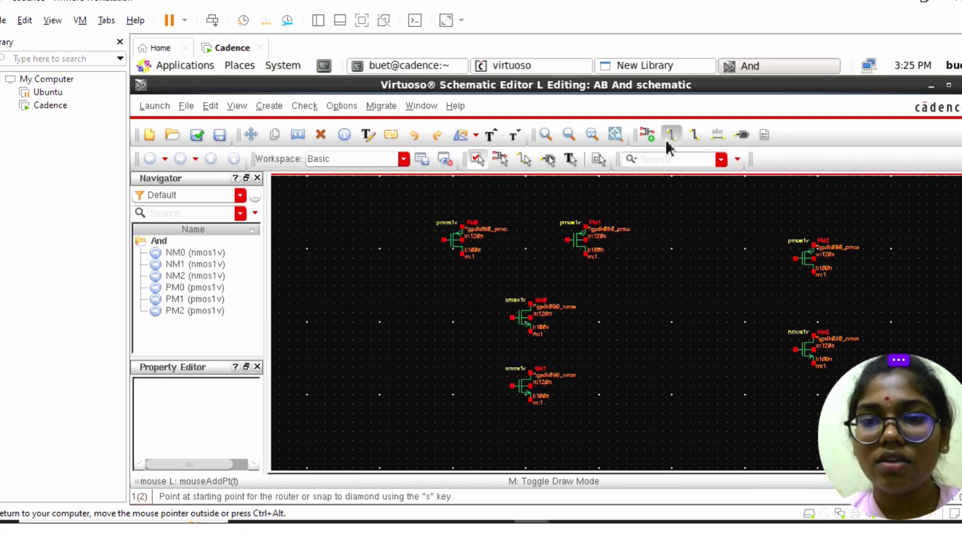
left_click(463, 255)
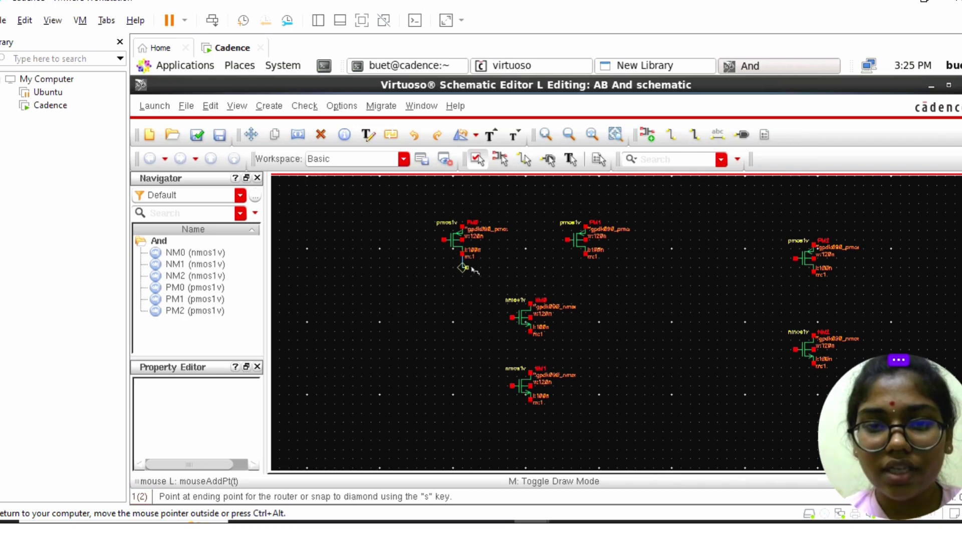
left_click(585, 256)
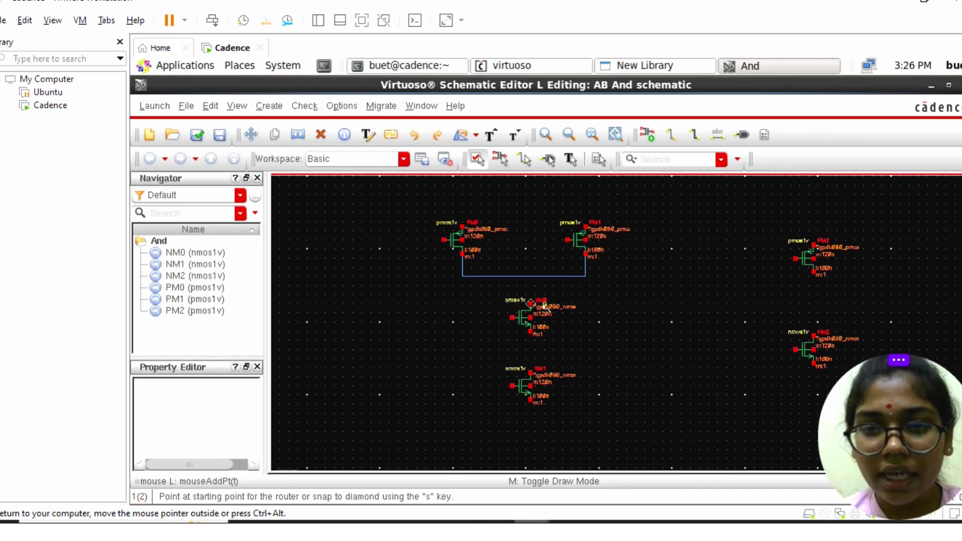
Wire the upper terminal of NM0 to the horizontal wire joining the two PMOS transistors.
left_click_drag(532, 303, 530, 285)
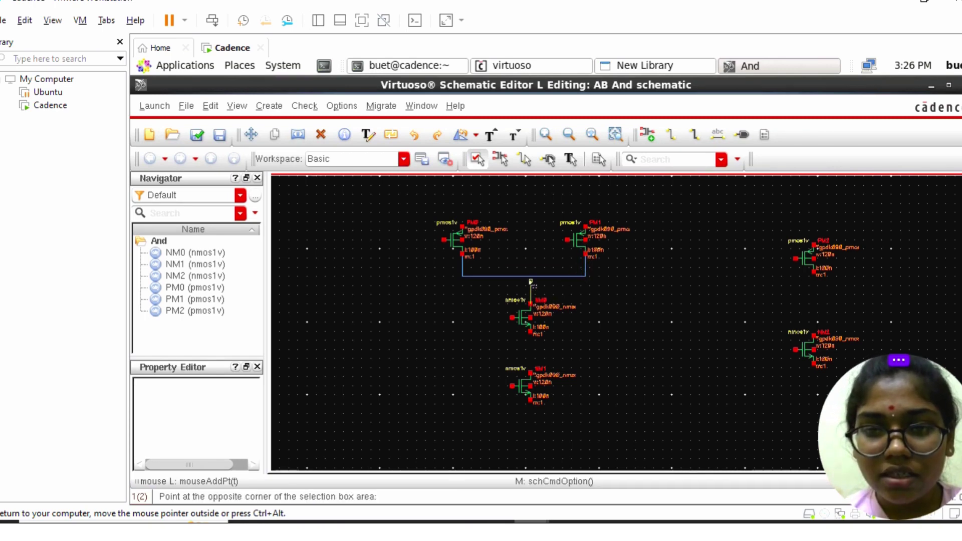
left_click(530, 282)
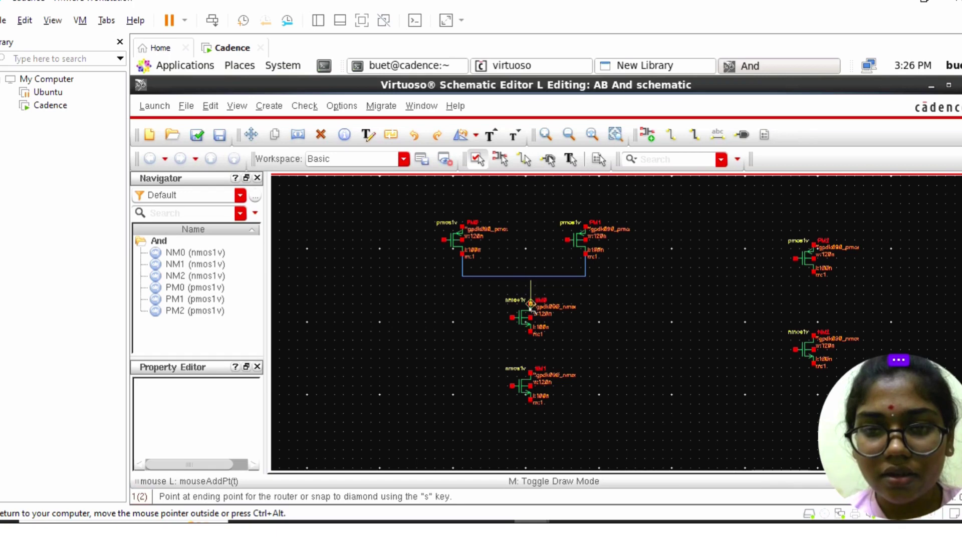
left_click(531, 304)
left_click(532, 282)
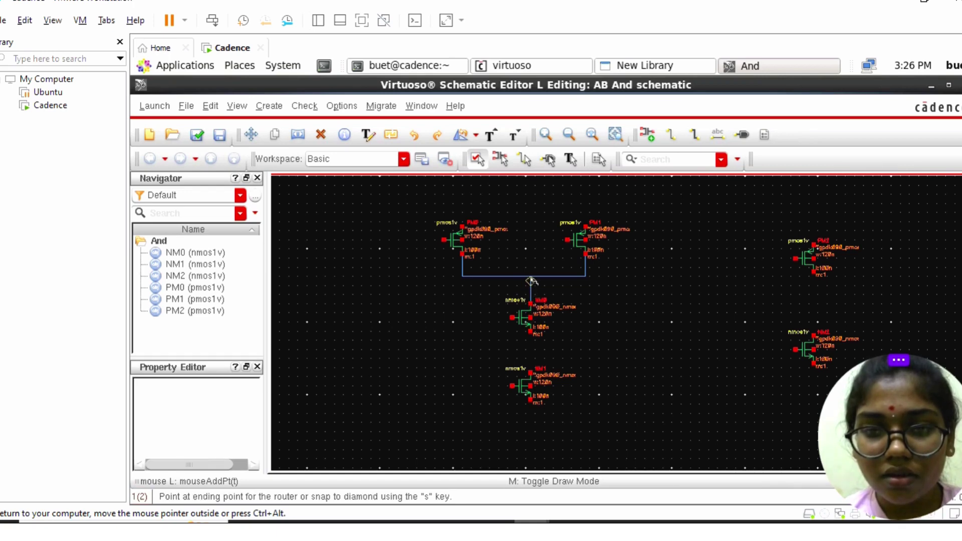
left_click(530, 277)
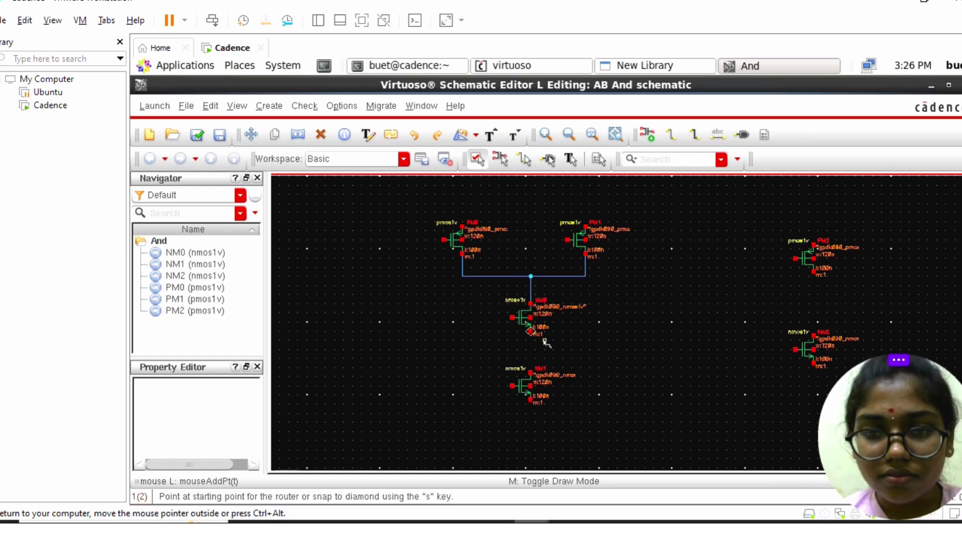
Wire the lower terminal of NM0 straight down to the upper terminal of NM1.
left_click_drag(530, 331, 531, 372)
left_click(531, 372)
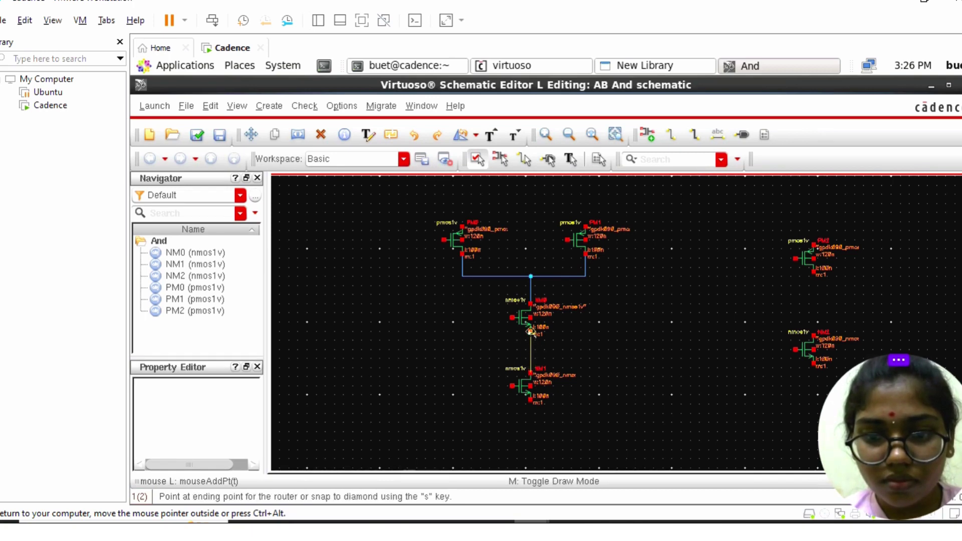
left_click(531, 332)
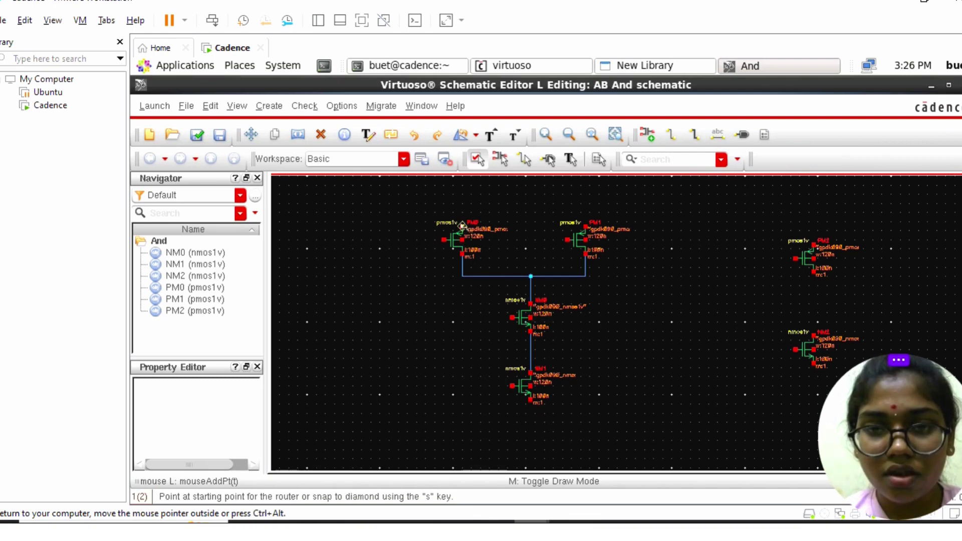
Wire the upper terminals of PM0 and PM1 together with a horizontal run above the two transistors.
left_click(462, 225)
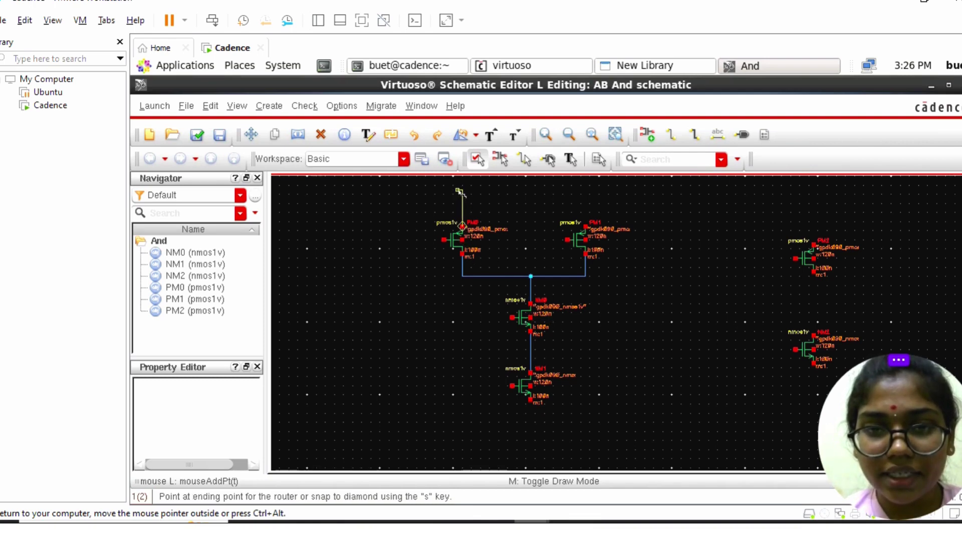
left_click(461, 191)
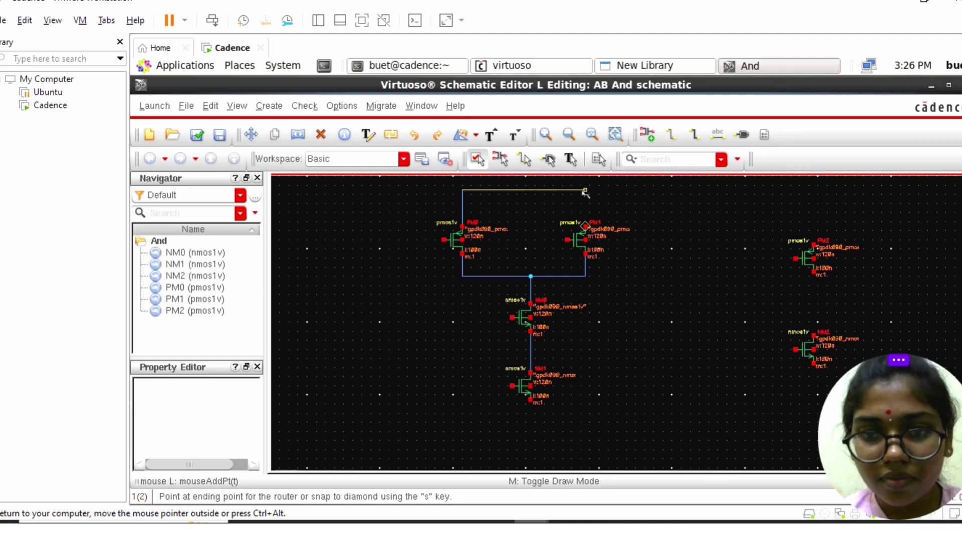
left_click(585, 226)
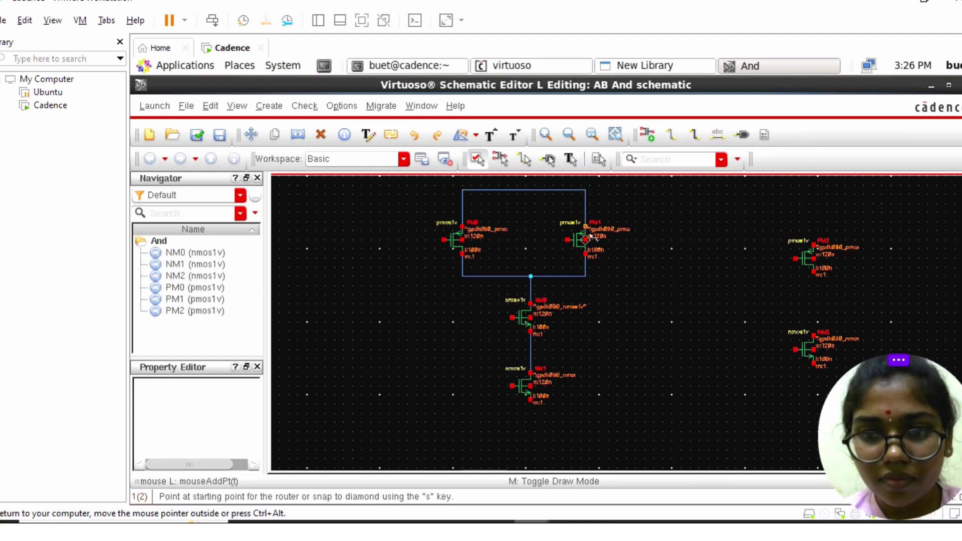
Wire the body terminals of PM1 and PM0 up to the horizontal wire joining their upper terminals.
left_click(590, 250)
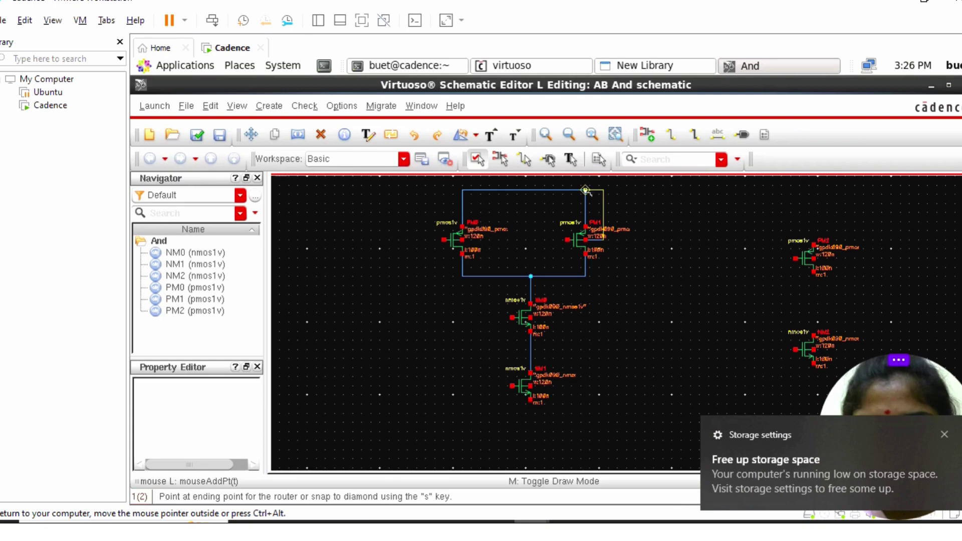
left_click(585, 190)
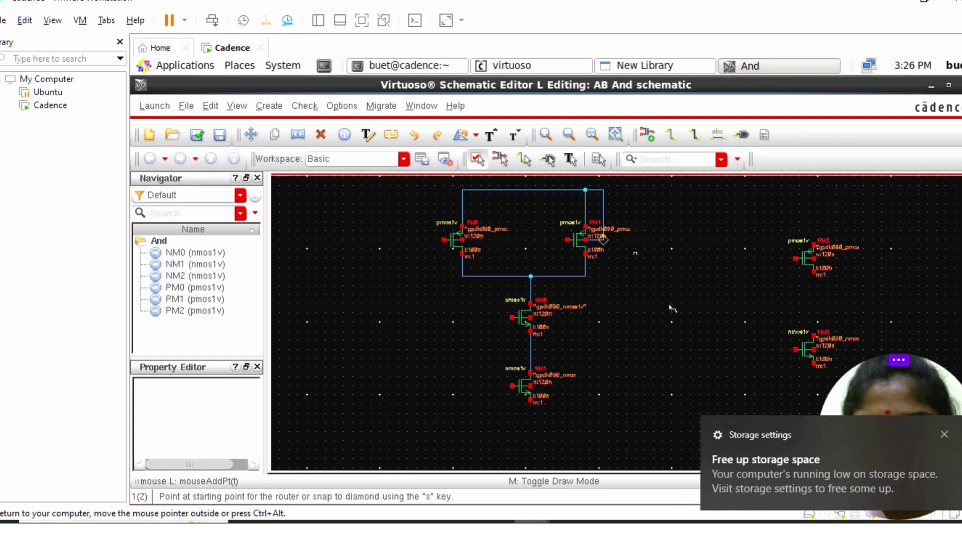
left_click(945, 435)
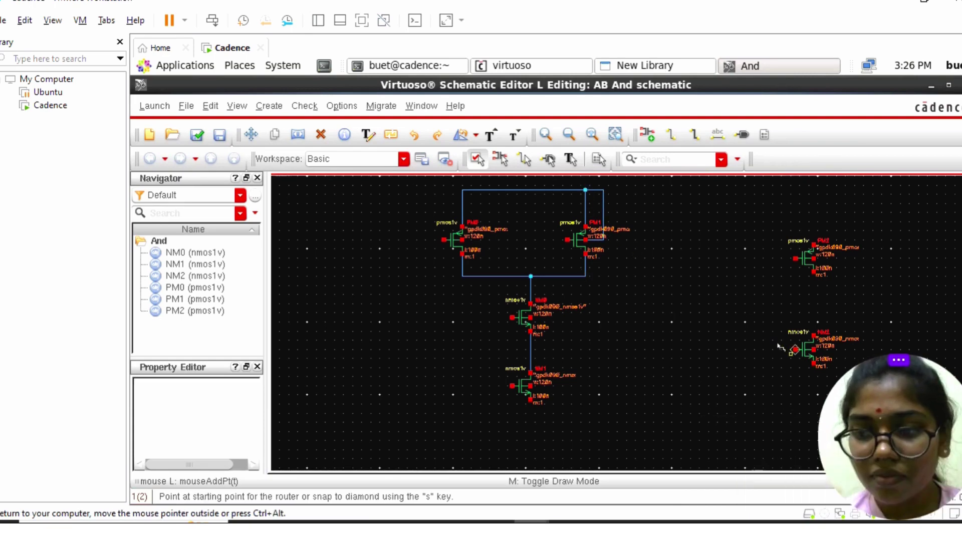
left_click(463, 240)
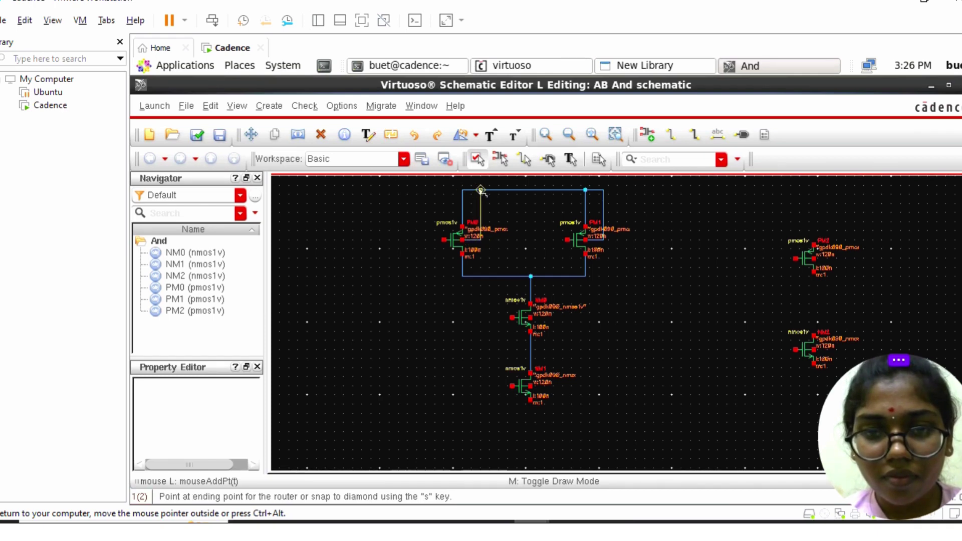
left_click(480, 191)
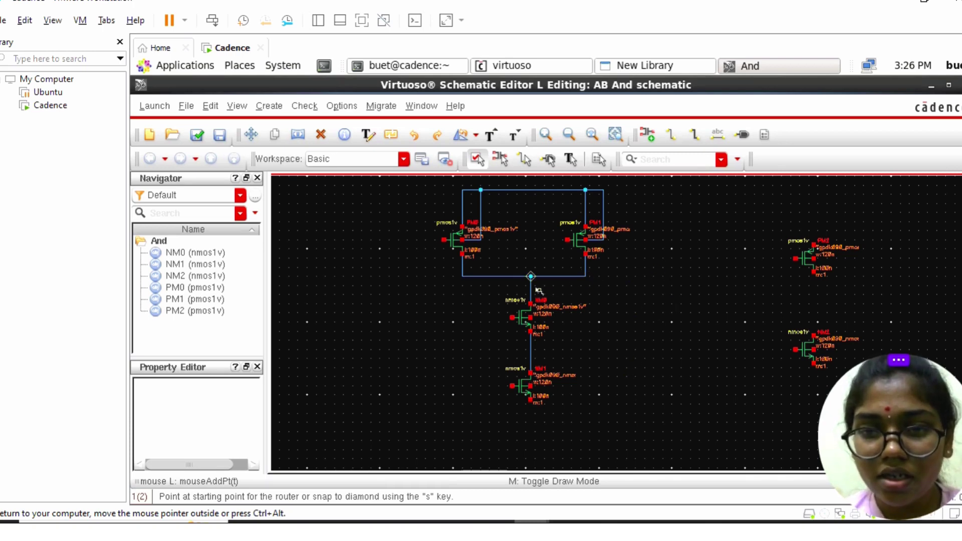
Wire the gates of NM2 and PM2 together and connect that gate wire to the node above NM0.
left_click(797, 348)
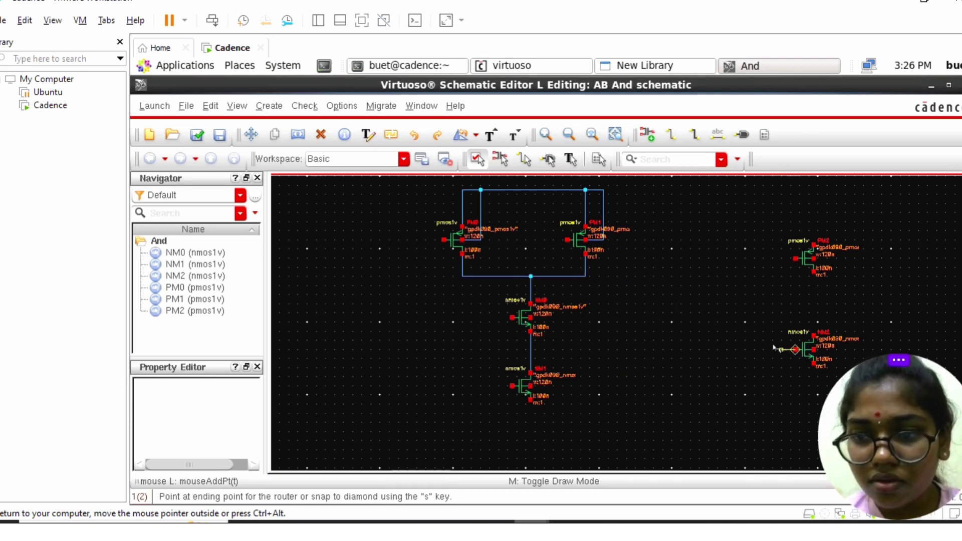
left_click(741, 349)
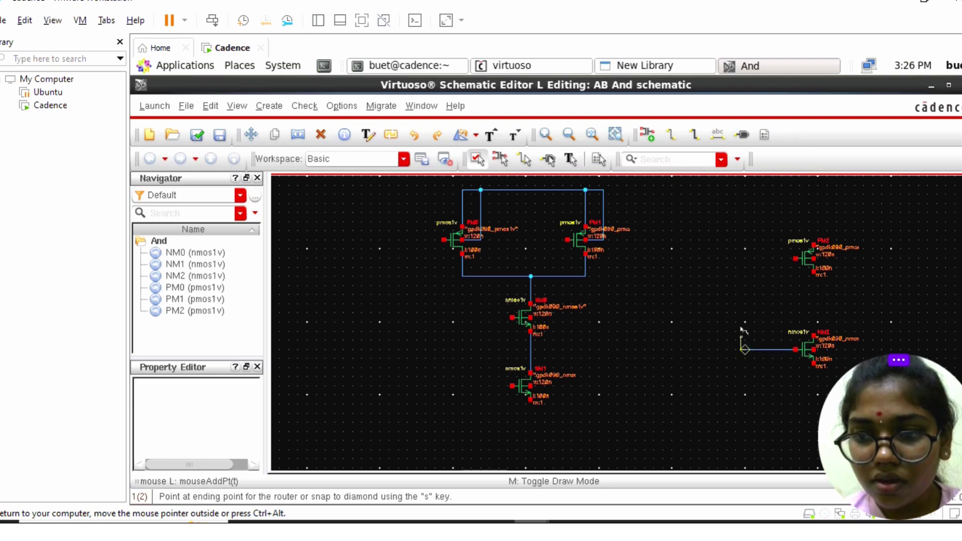
left_click(795, 259)
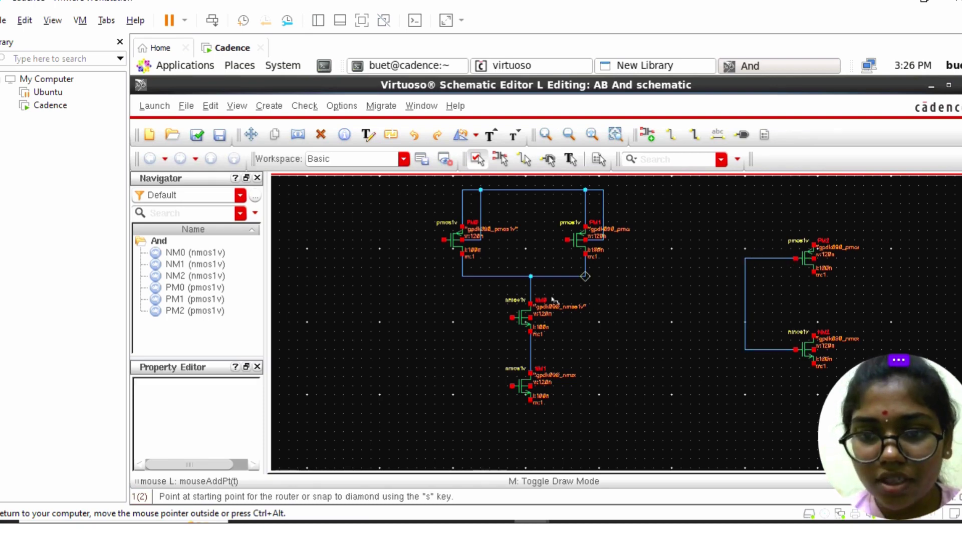
left_click(531, 282)
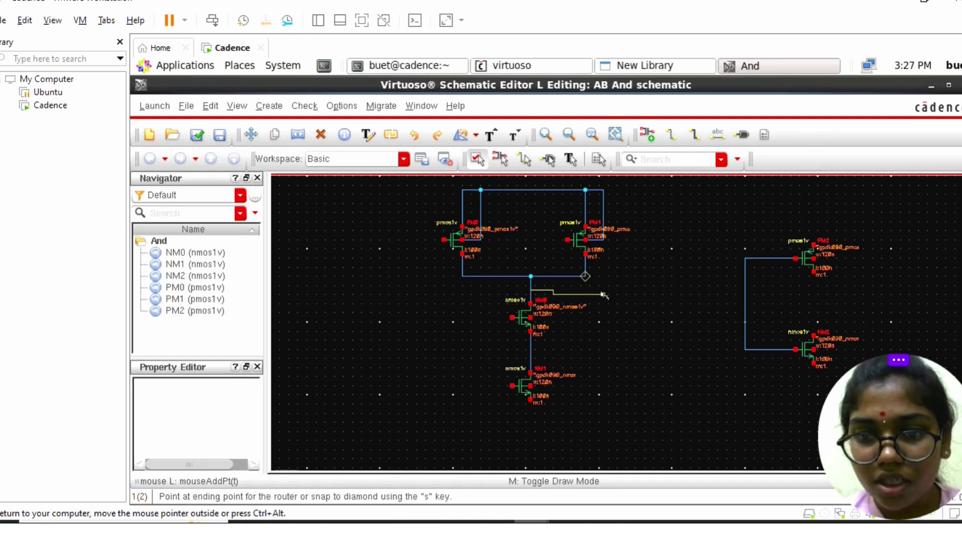
left_click(745, 291)
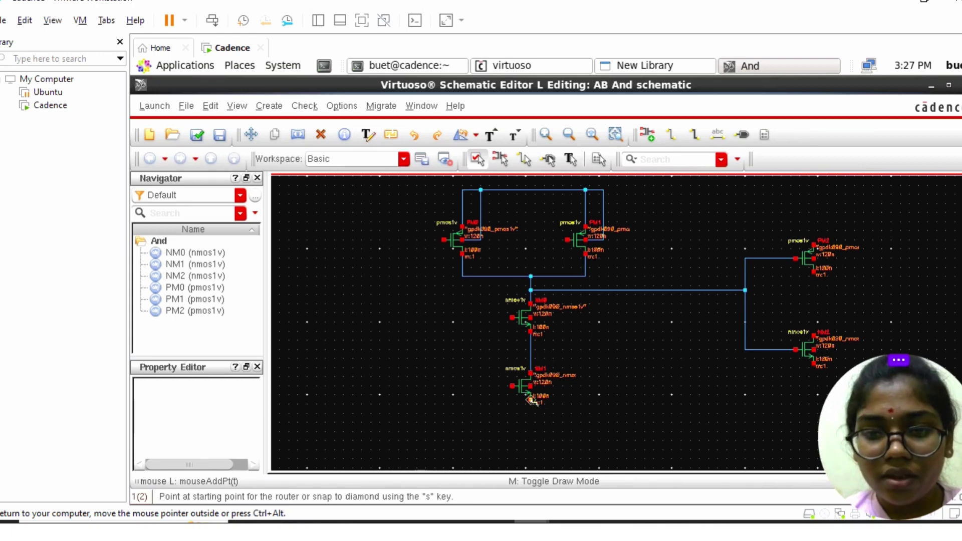
Wire the lower terminal of NM1 to the lower terminal of NM2 with a horizontal run beneath the transistors.
left_click_drag(531, 399, 532, 429)
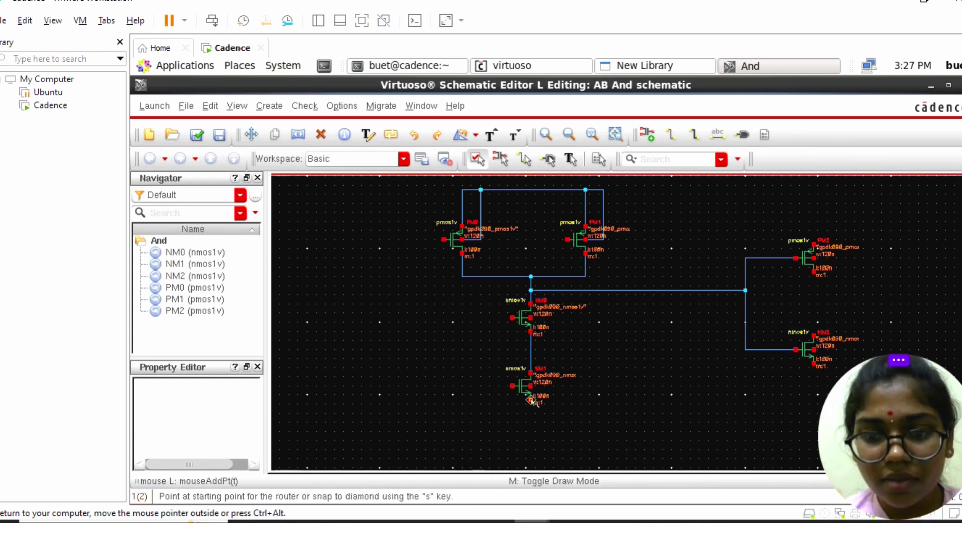
left_click_drag(532, 406, 531, 422)
left_click(531, 422)
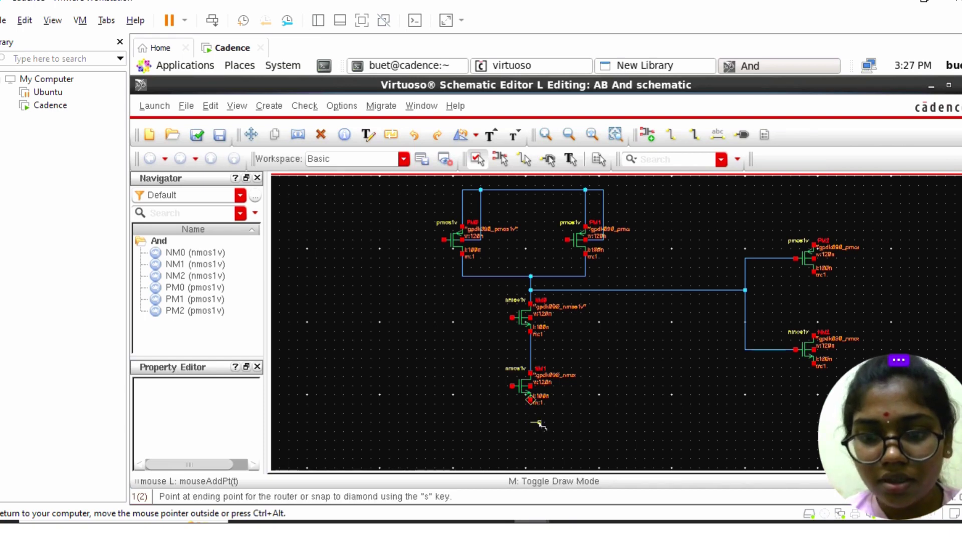
left_click(812, 422)
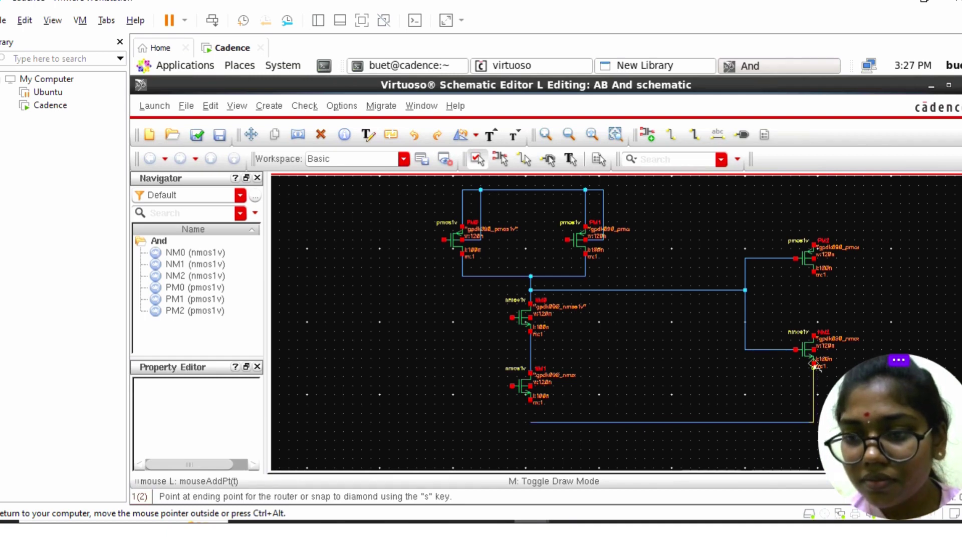
left_click(813, 364)
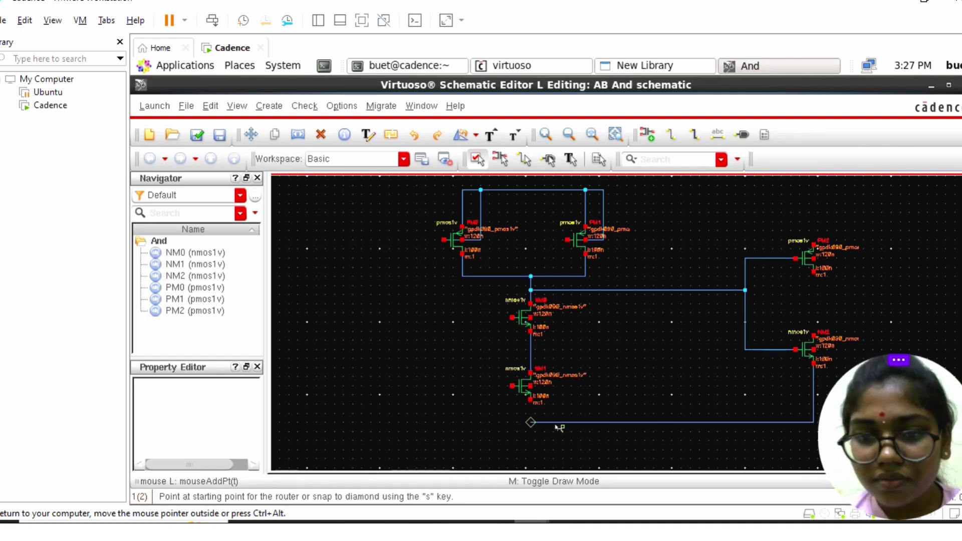
left_click_drag(531, 422, 530, 400)
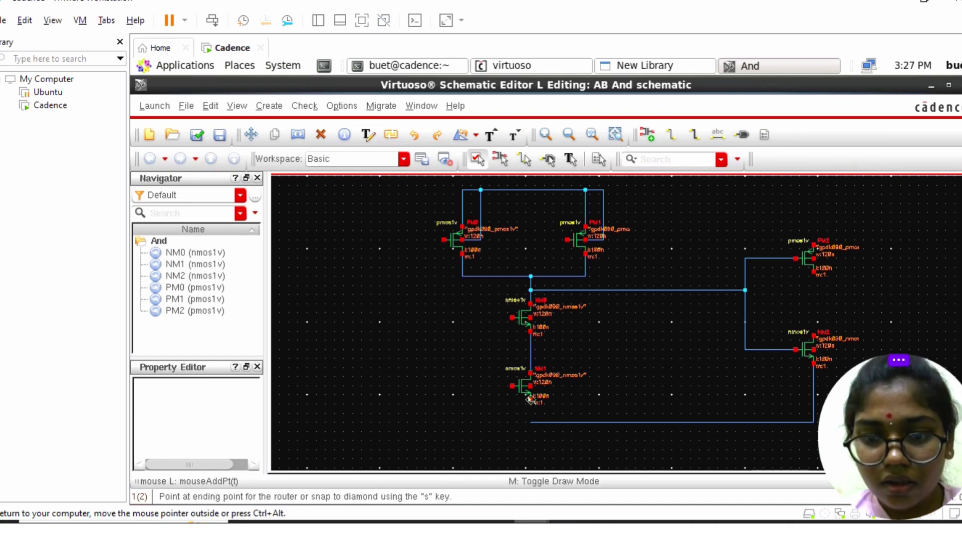
left_click(531, 423)
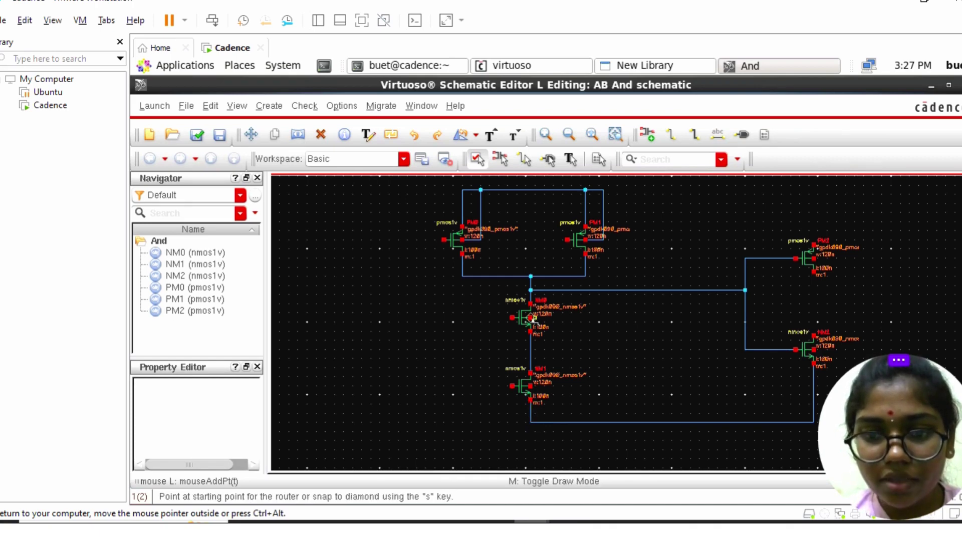
Wire the body terminals of NM0 and NM1 down to the horizontal wire along the bottom of the circuit.
left_click_drag(532, 321, 566, 322)
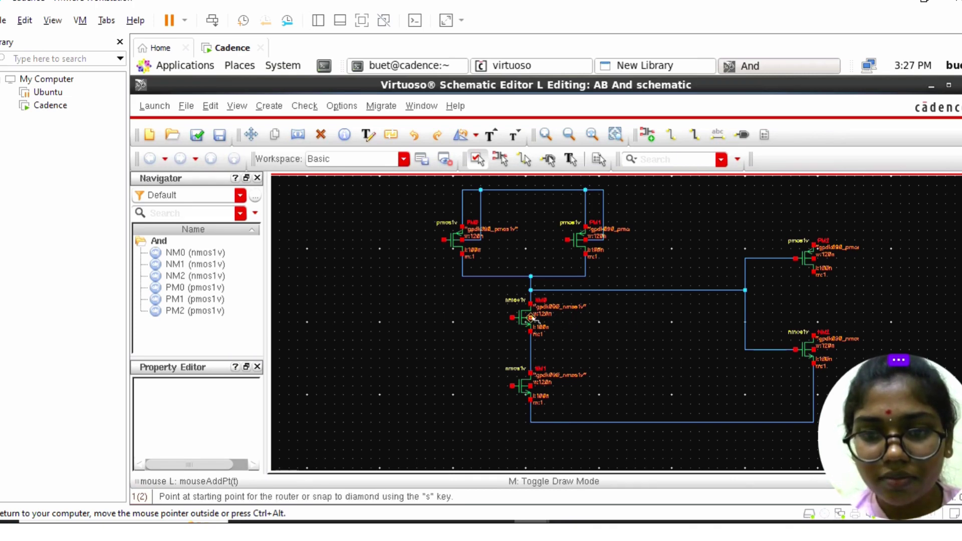
left_click(532, 318)
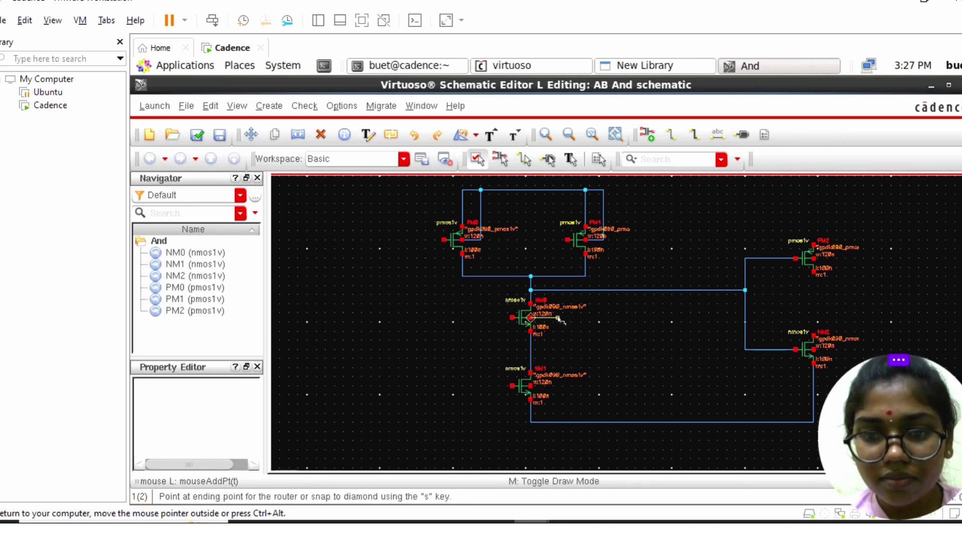
left_click(567, 421)
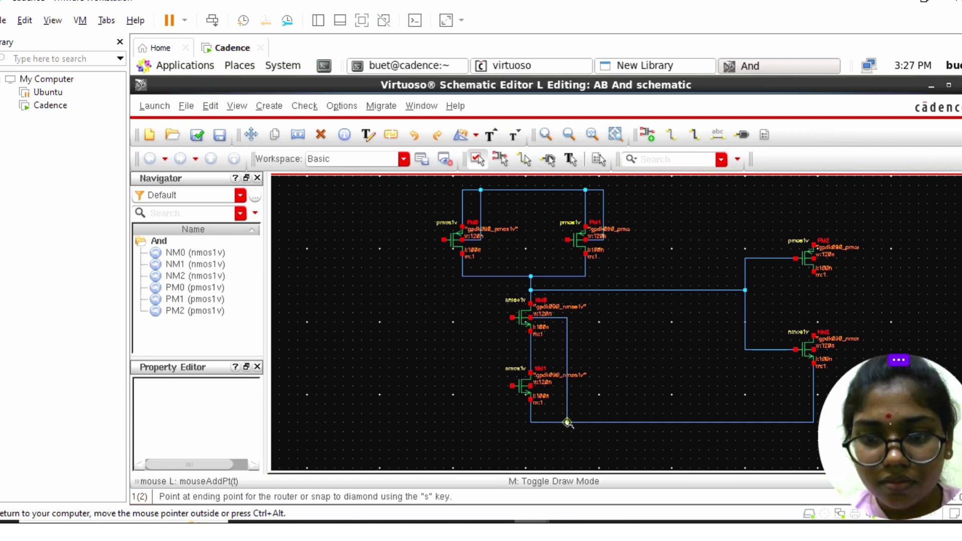
left_click_drag(531, 386, 566, 387)
left_click(530, 386)
left_click(567, 386)
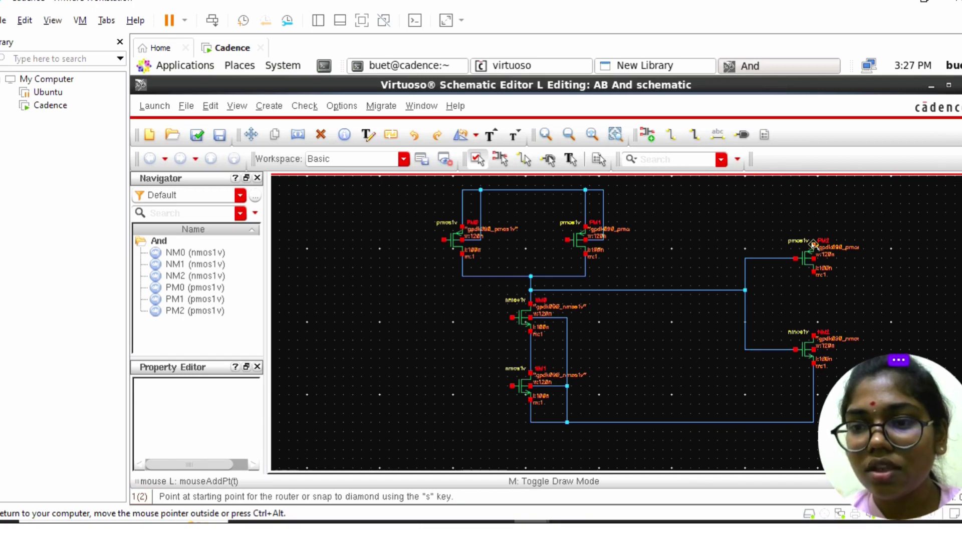
Wire the upper terminal and the body terminal of PM2 to the horizontal wire above PM0 and PM1.
left_click(813, 243)
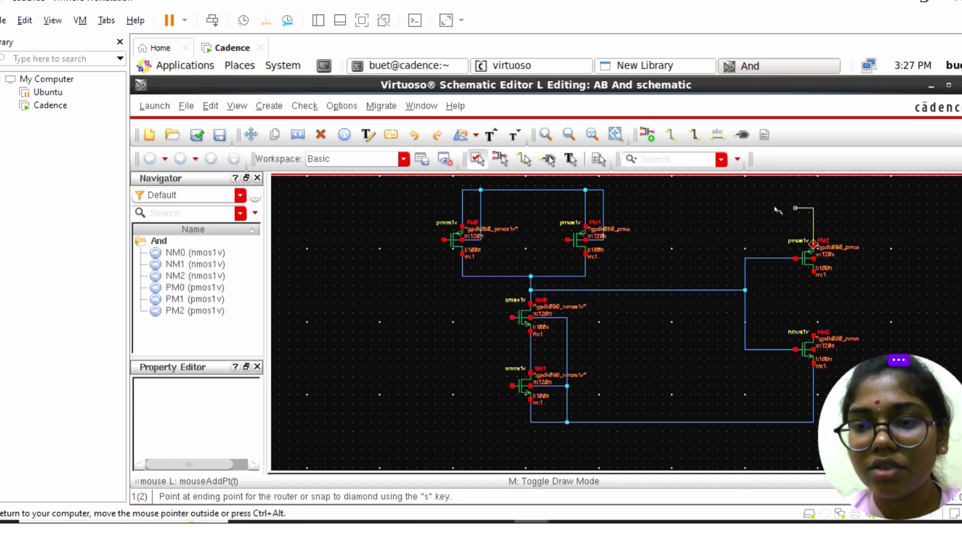
left_click(604, 190)
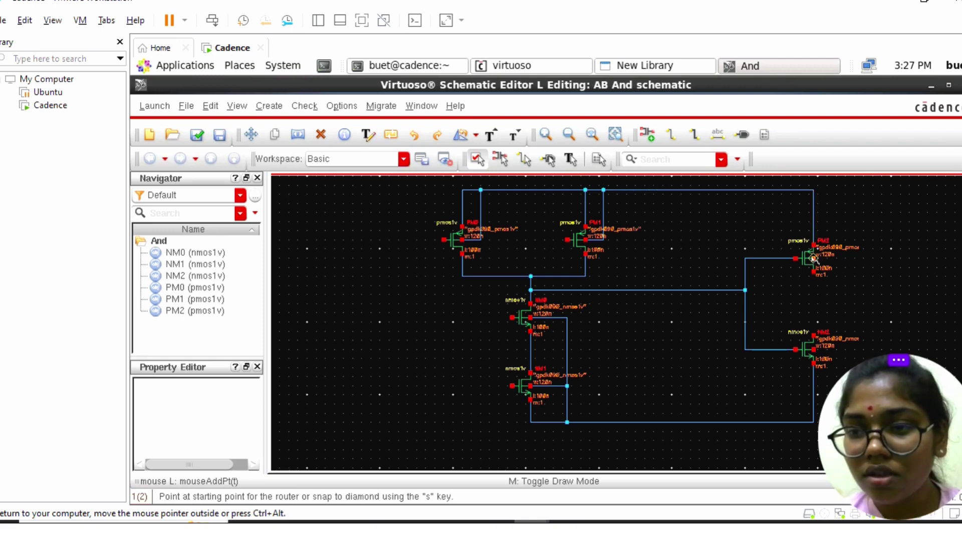
left_click(815, 259)
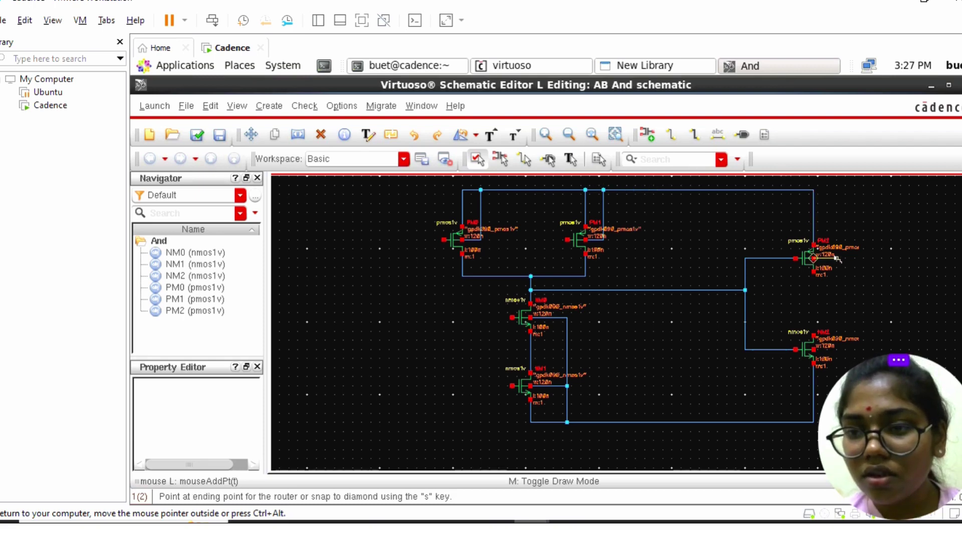
left_click(814, 190)
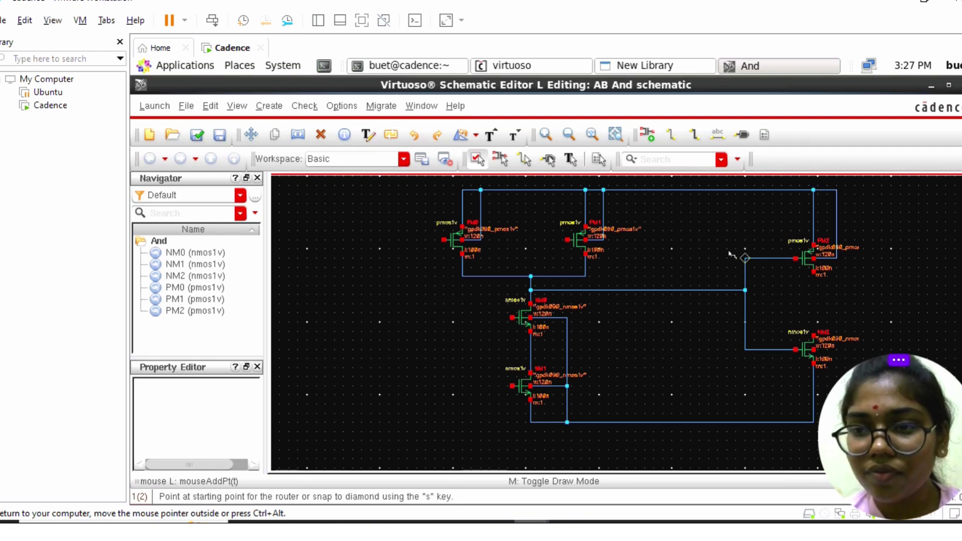
Wire the lower terminal of PM2 to the upper terminal of NM2.
left_click(814, 272)
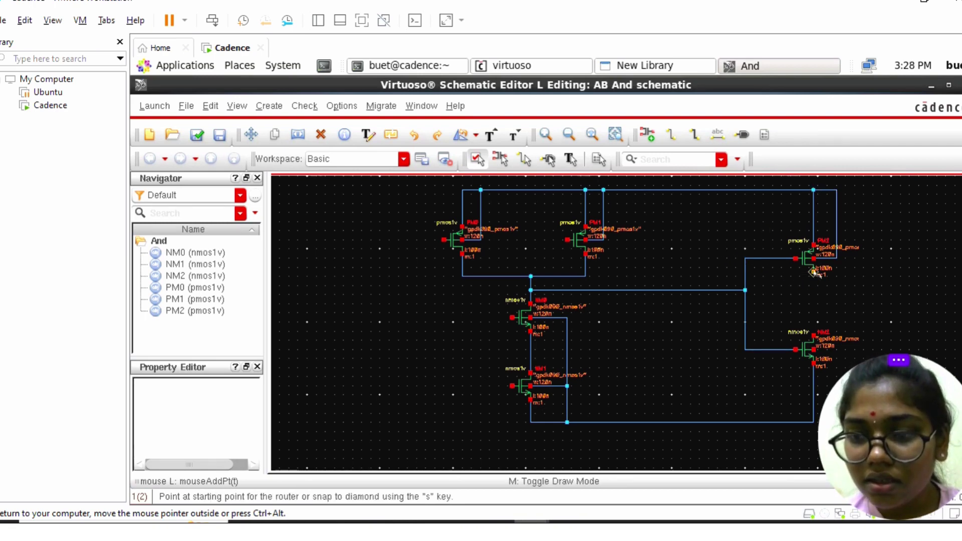
left_click_drag(814, 273, 815, 333)
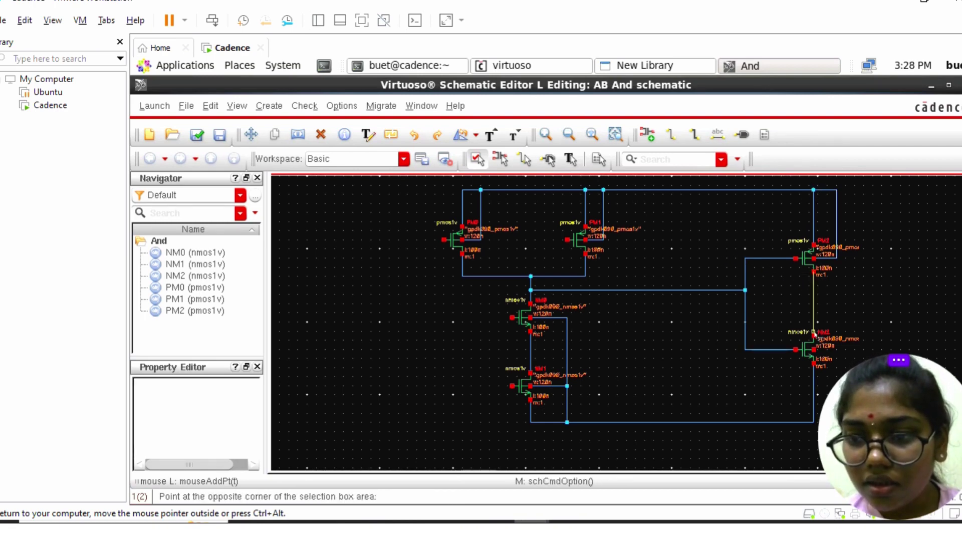
left_click(814, 335)
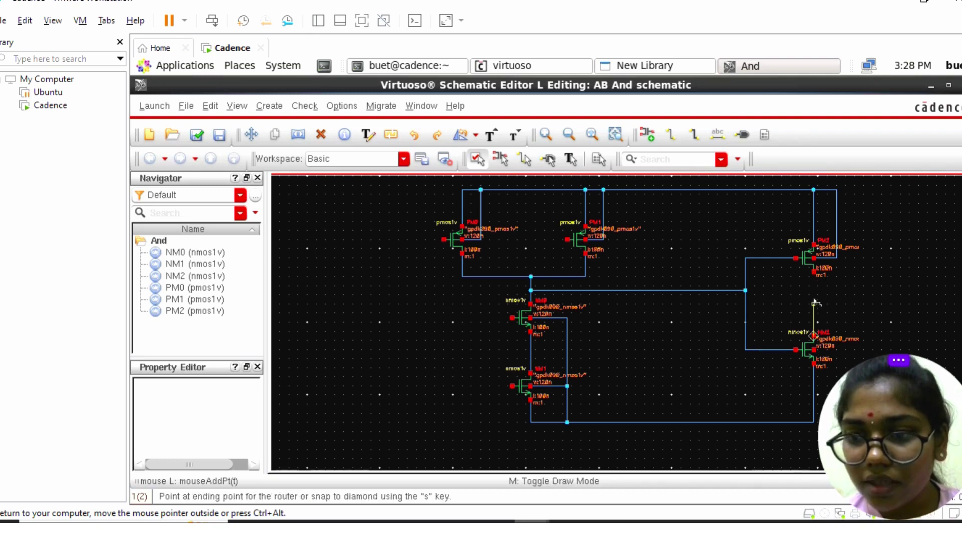
left_click(814, 273)
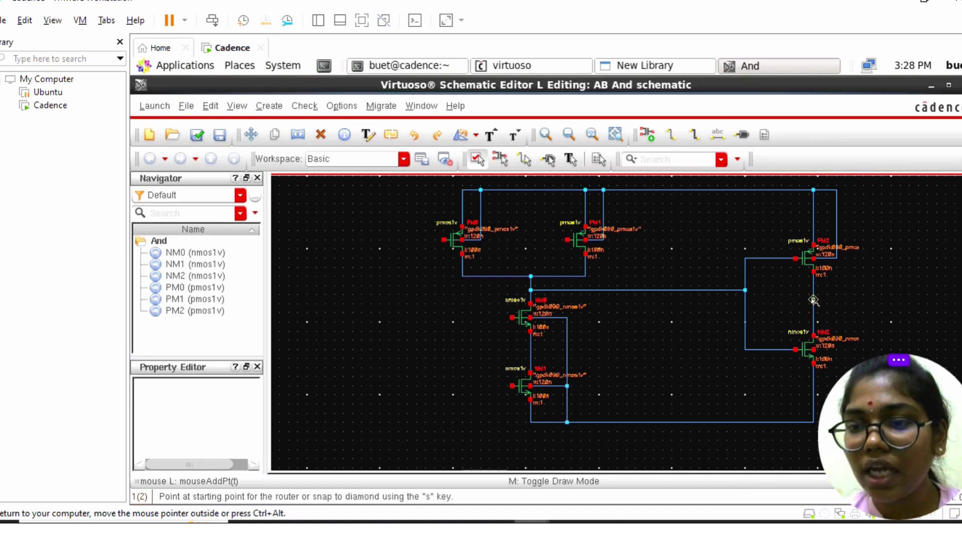
Draw a horizontal output wire outward from the vertical wire joining PM2 and NM2, ending it in open space.
left_click(813, 301)
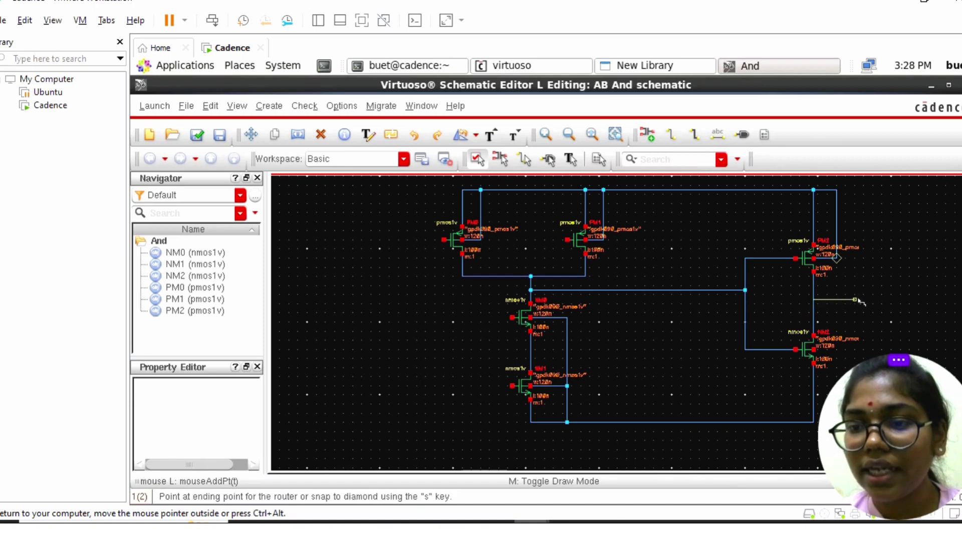
left_click(905, 300)
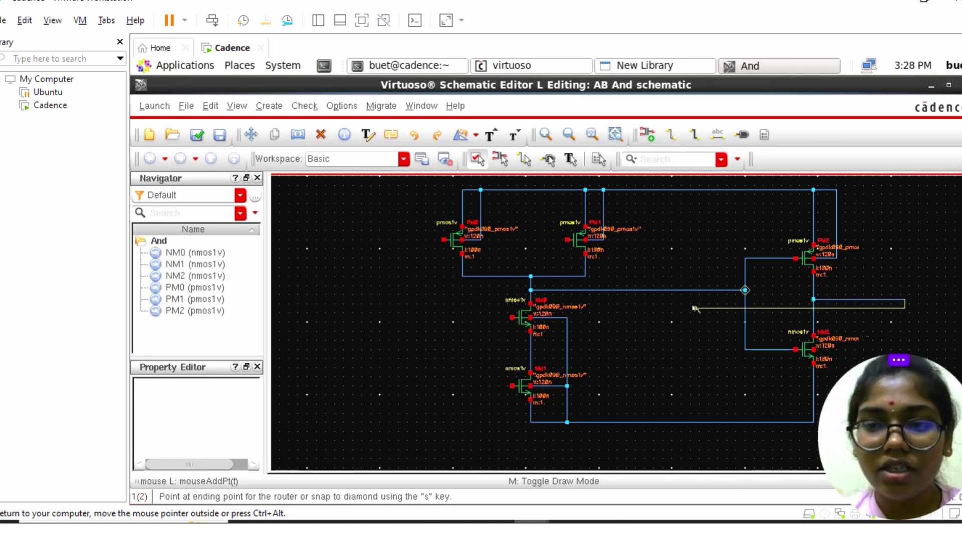
key("Escape")
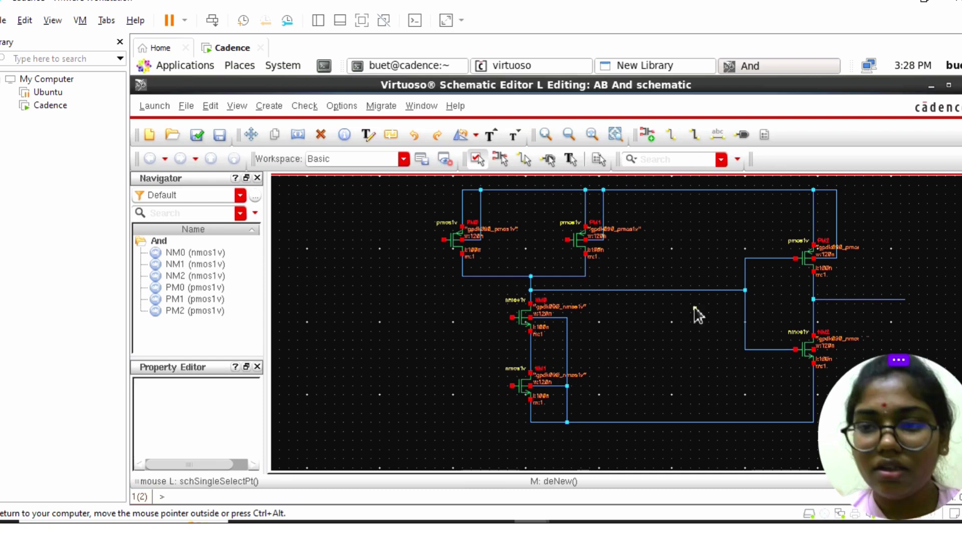
Draw an input wire from the gate of PM0 out to the left, then down and back toward NM0.
left_click(672, 141)
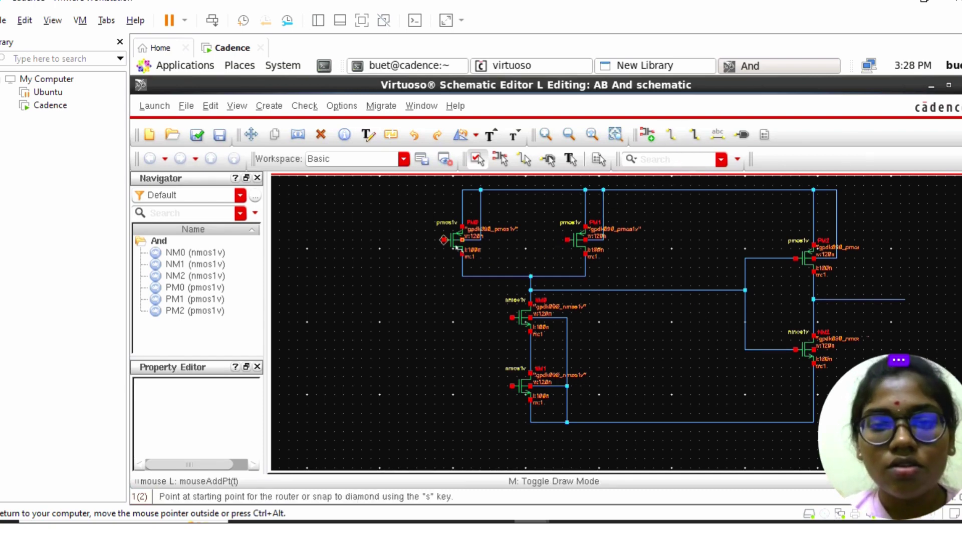
left_click(444, 240)
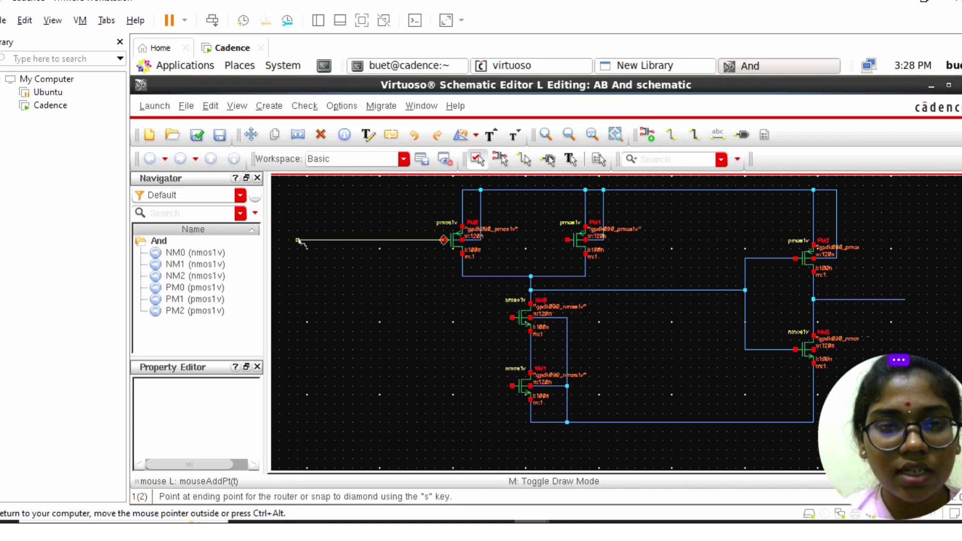
left_click(297, 240)
left_click(439, 289)
key("Escape")
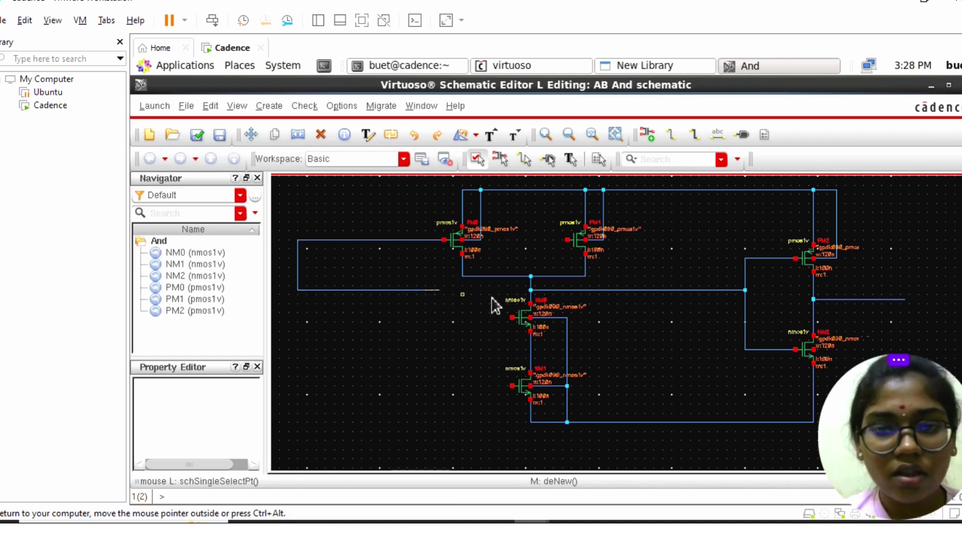
left_click(404, 291)
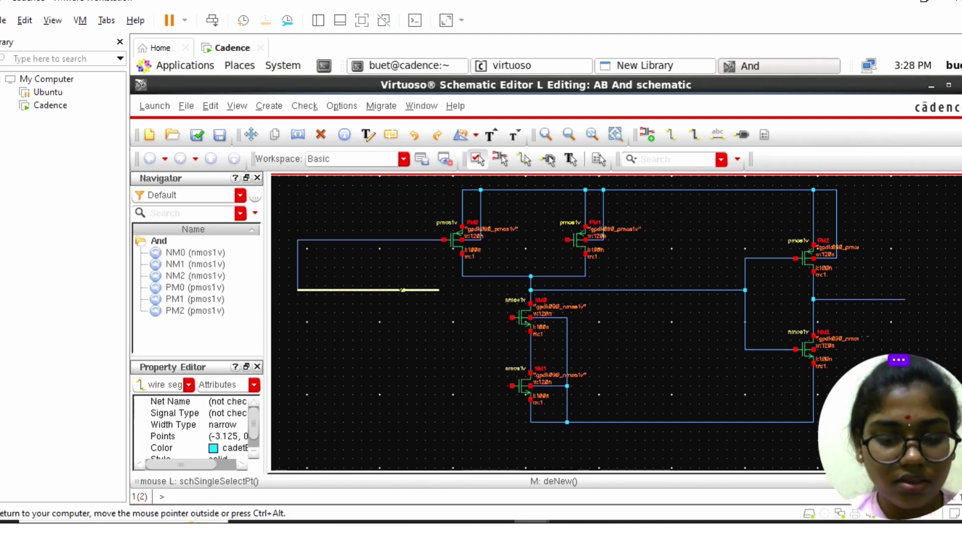
key("ctrl+d")
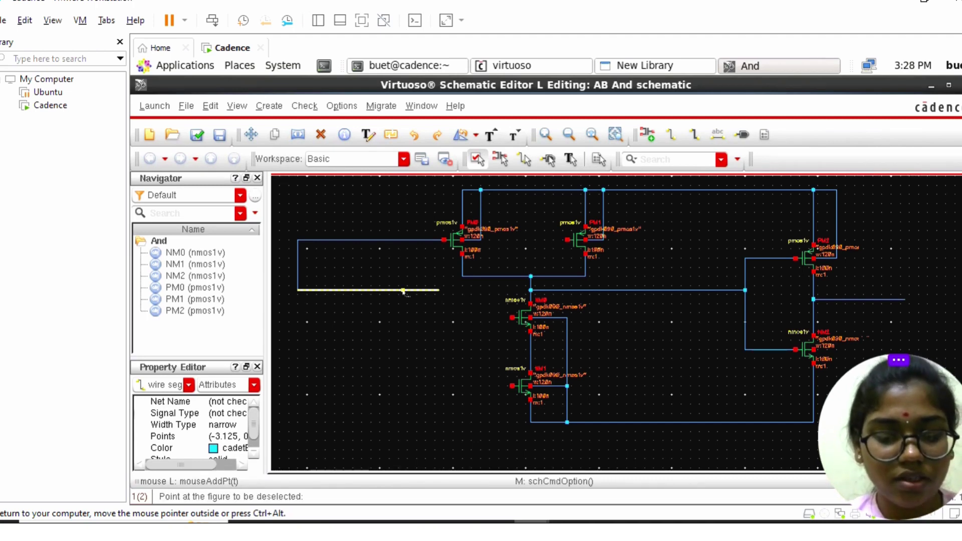
key("shift+x")
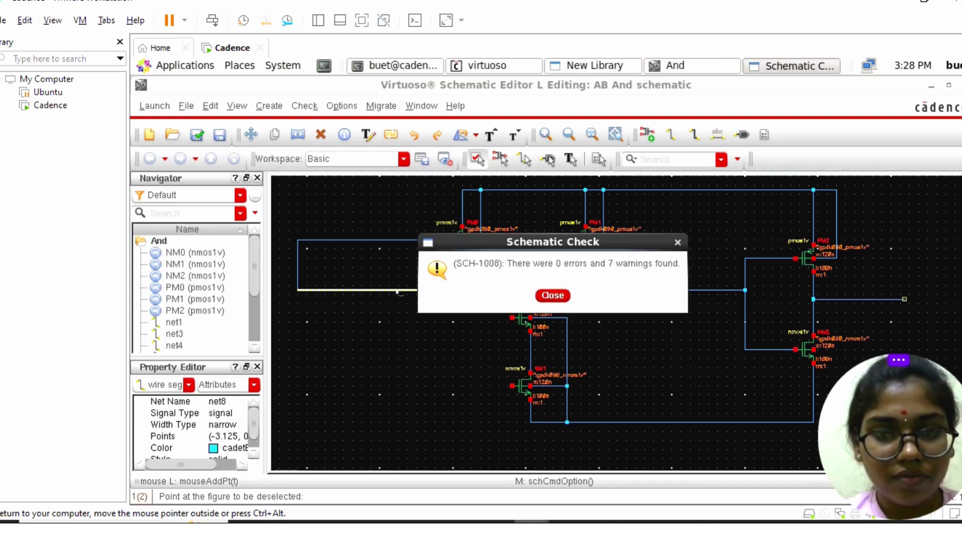
left_click(555, 295)
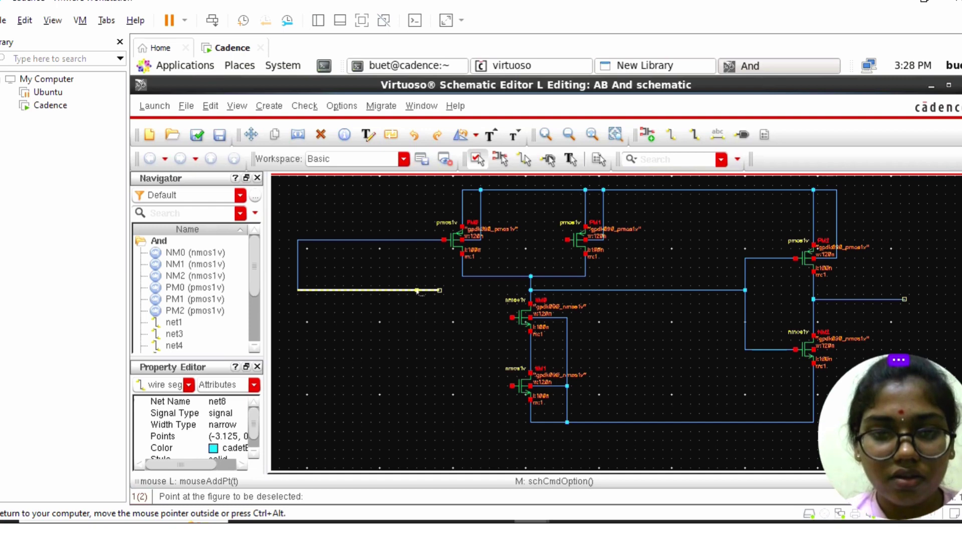
left_click(420, 291)
key("Escape")
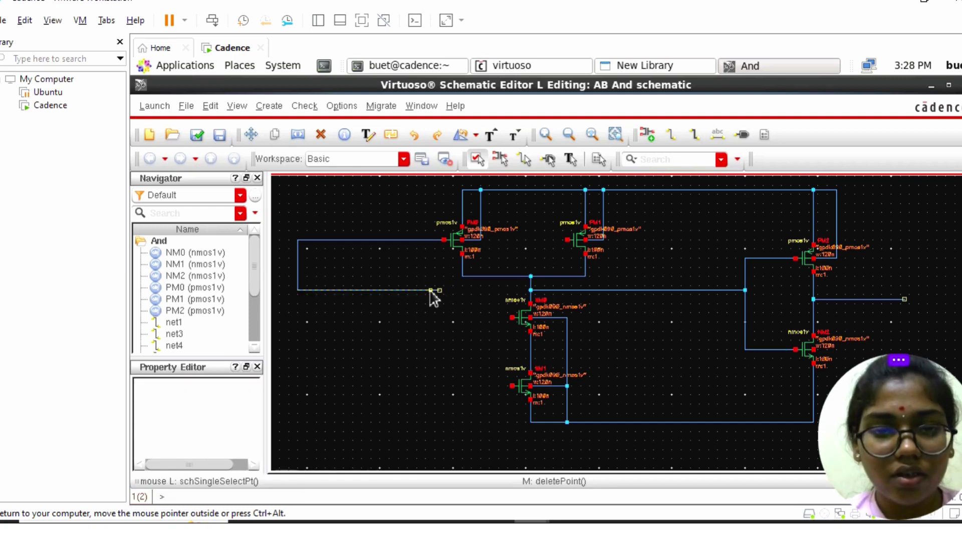
Delete the lower horizontal and the vertical segment of the PM0 gate wire, keeping only its straight horizontal run.
left_click(431, 292)
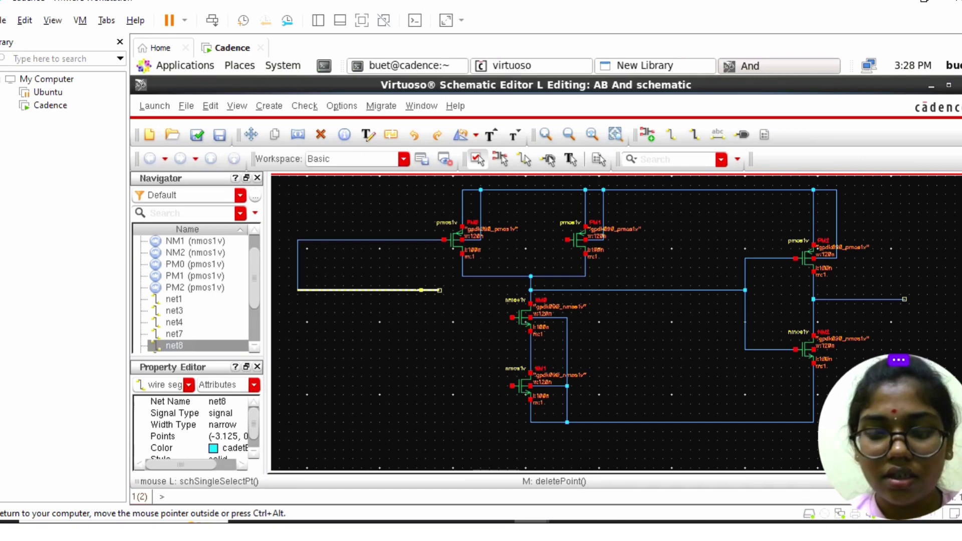
key("Delete")
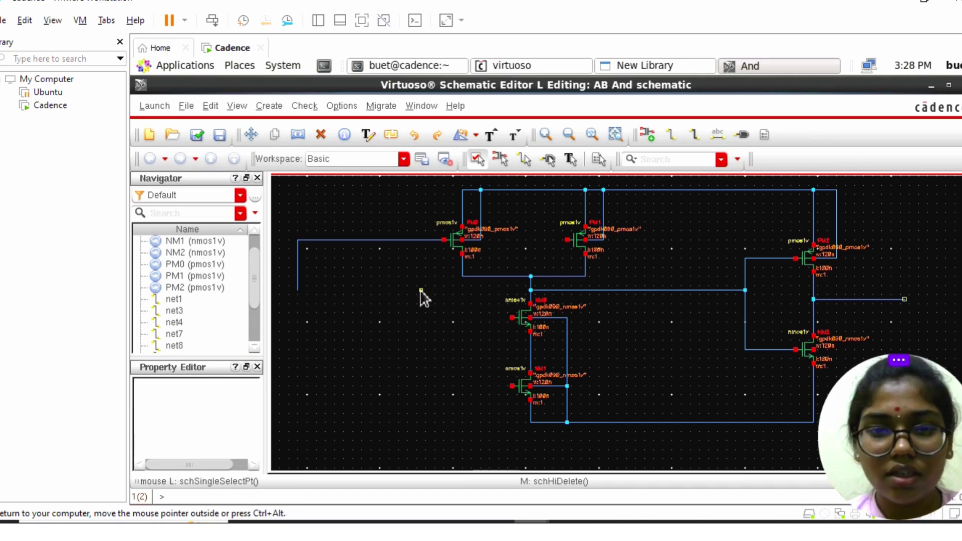
left_click(298, 271)
key("Delete")
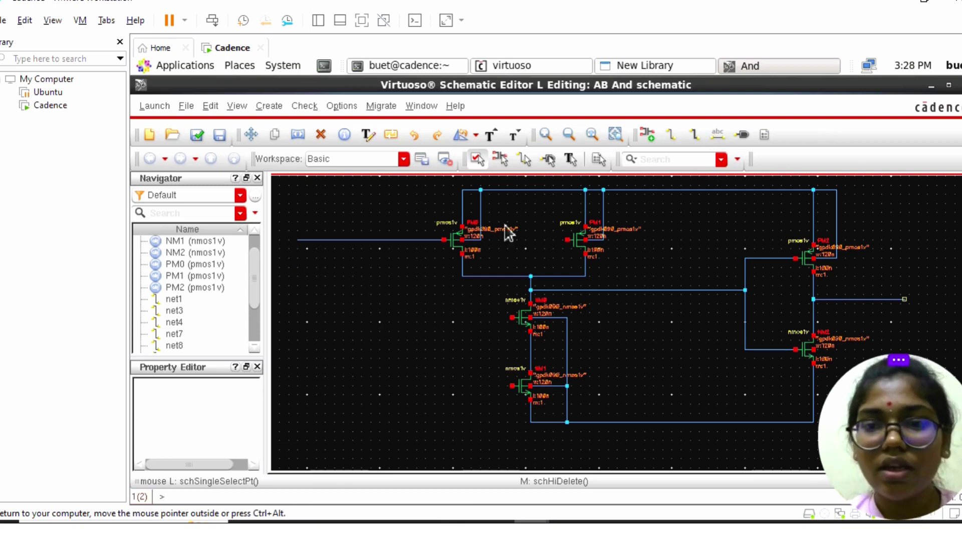
Wire the gate of NM0 to the left and up to the PM0 gate wire as a shared first input.
left_click(669, 135)
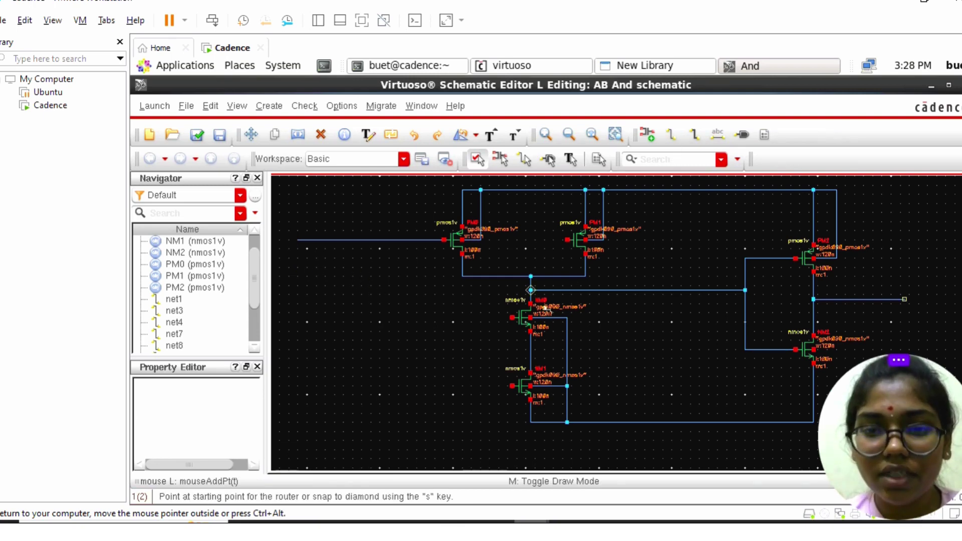
left_click(512, 318)
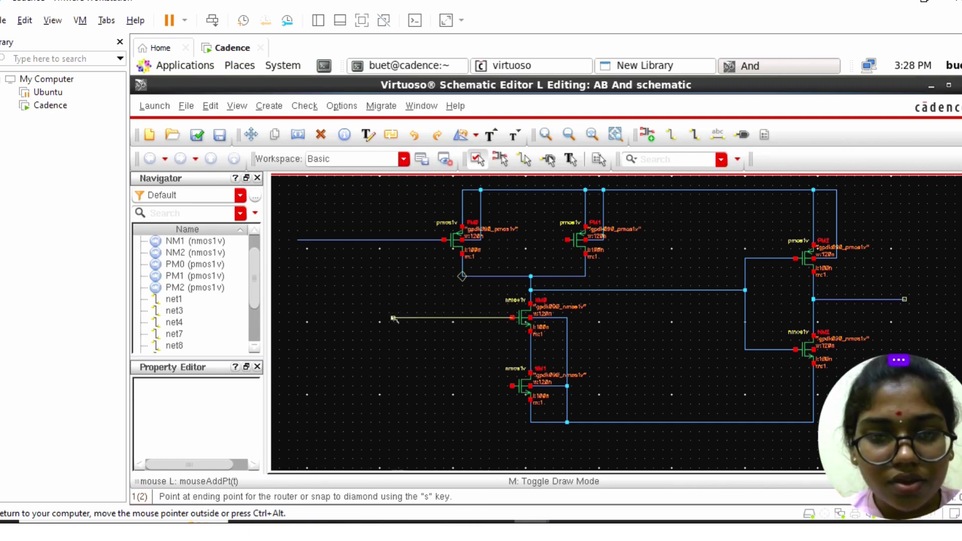
left_click(357, 318)
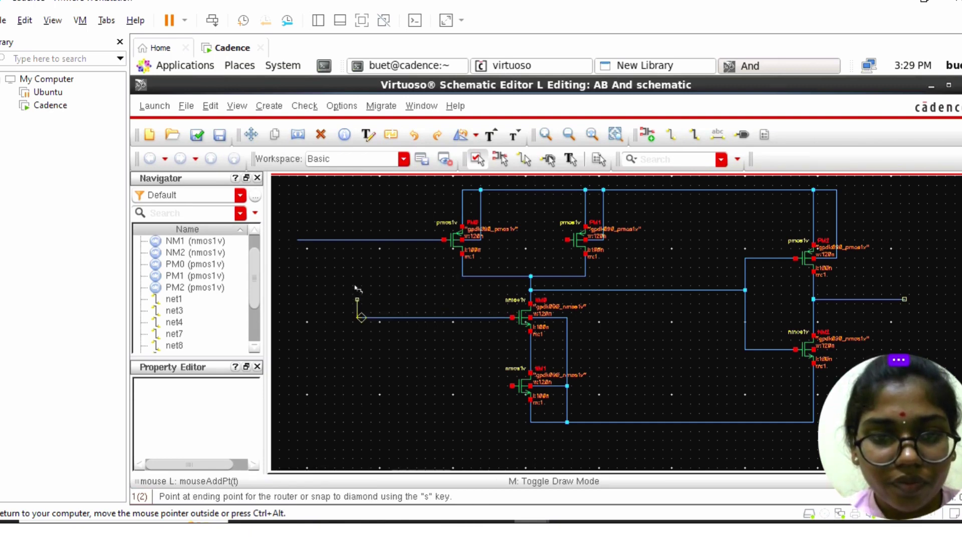
left_click(357, 240)
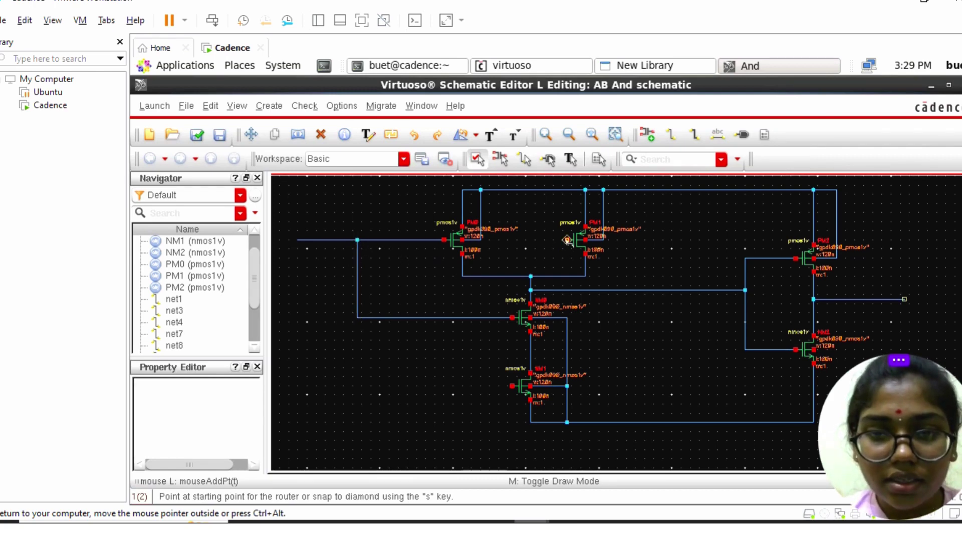
Draw a second input wire from the gate of PM1 down and left between the PM0 and NM0 gate wires, ending open.
left_click_drag(568, 241, 515, 236)
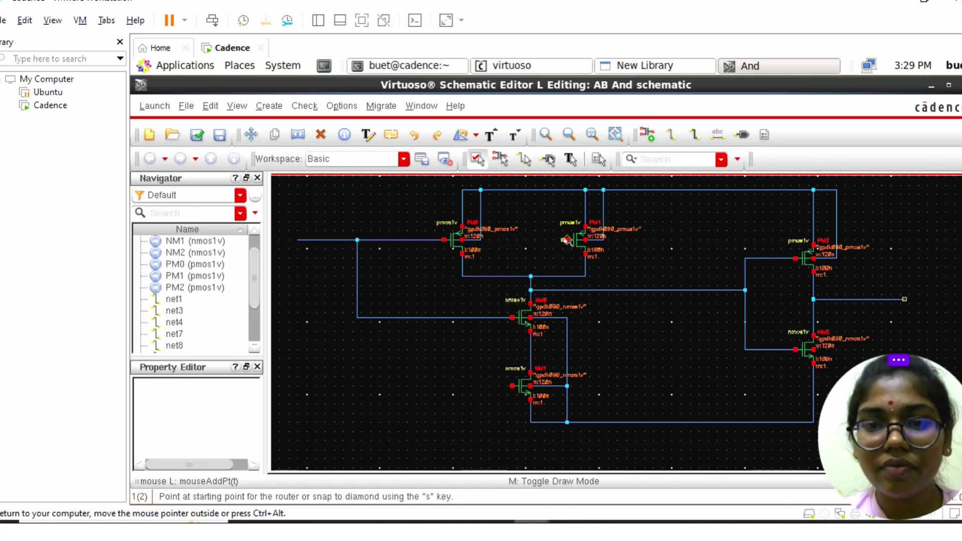
mouse_move(568, 241)
left_mouse_down()
mouse_move(511, 235)
mouse_move(565, 240)
left_mouse_up()
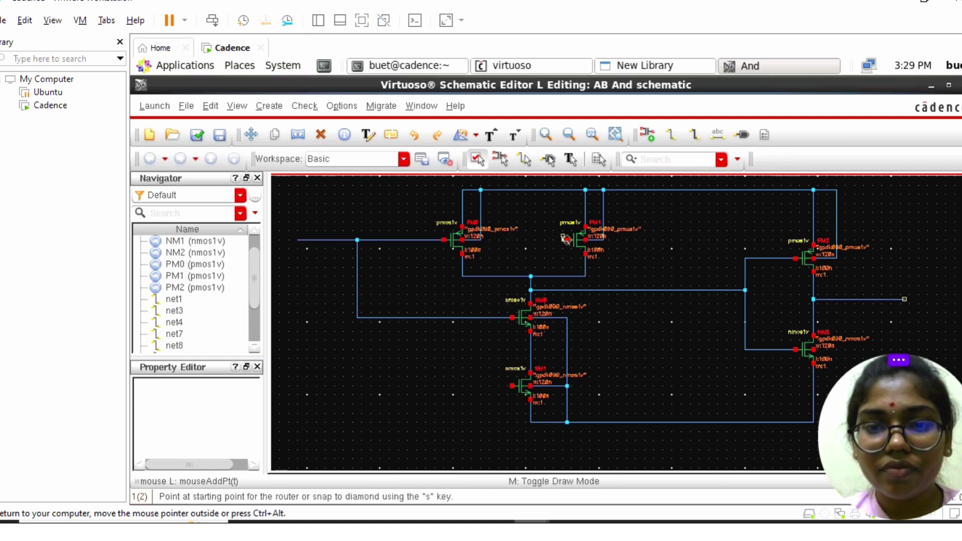
left_click(567, 241)
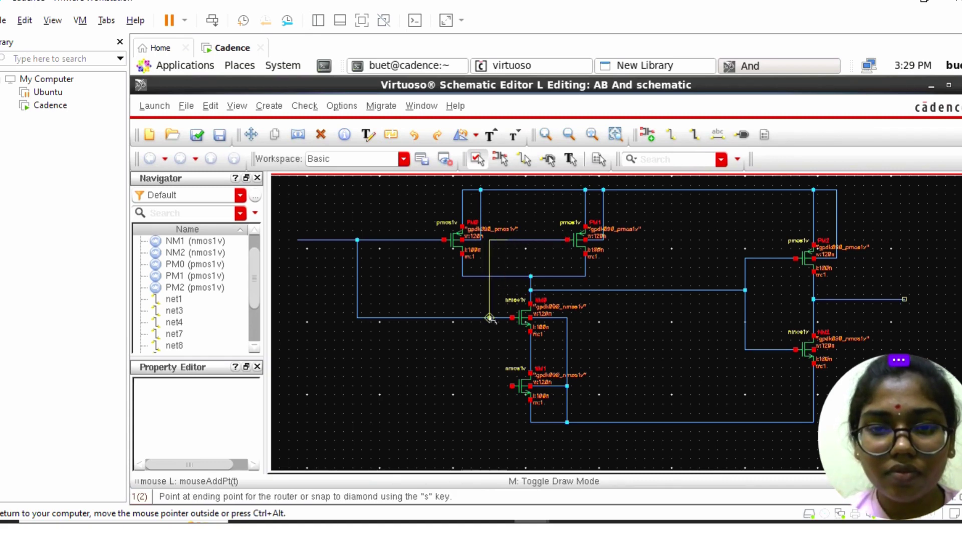
left_click(325, 286)
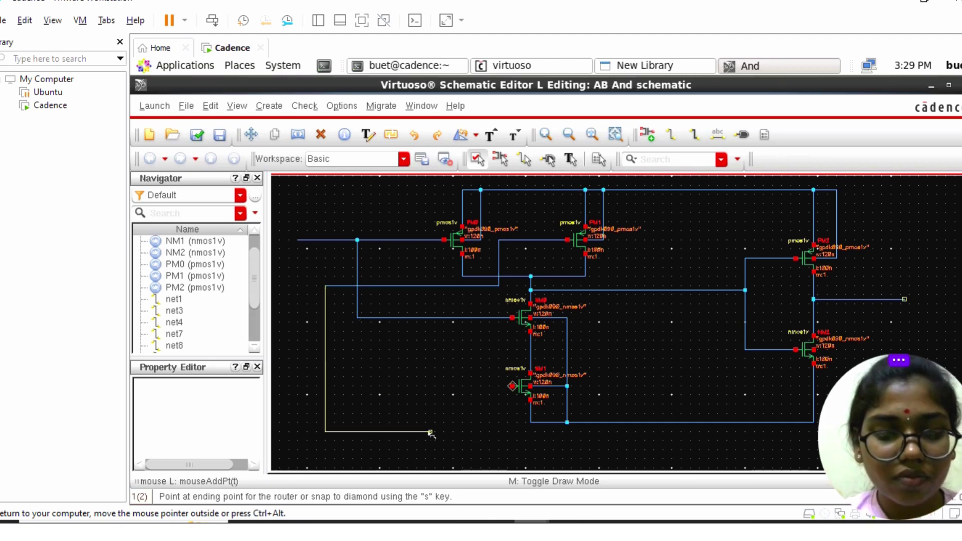
key("Escape")
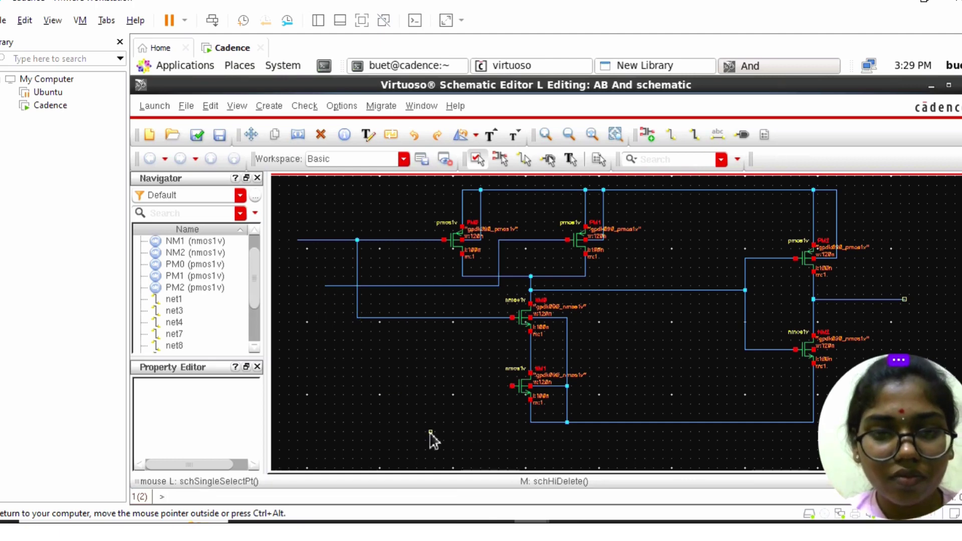
Wire the gate of NM1 to the left and up to the PM1 gate wire as a shared second input.
left_click(671, 142)
left_click(512, 386)
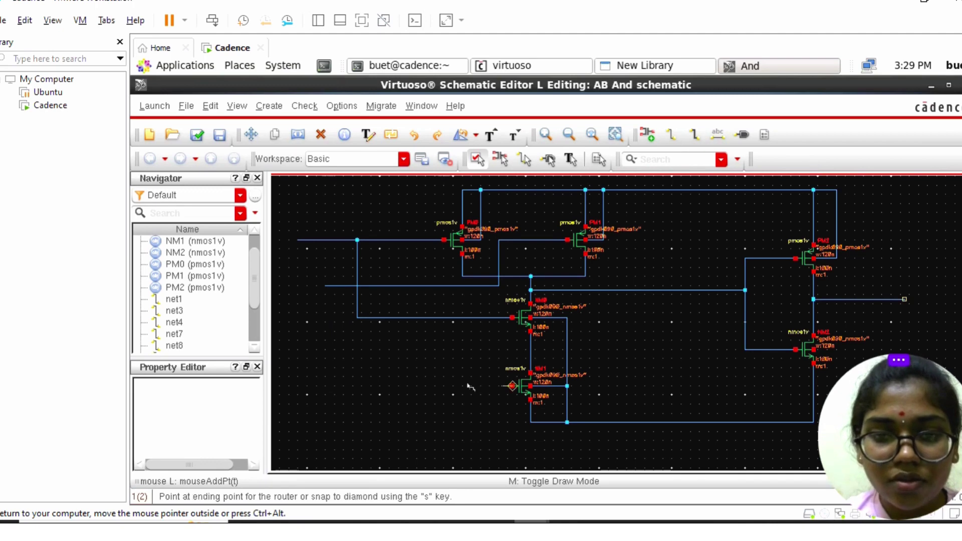
left_click(343, 386)
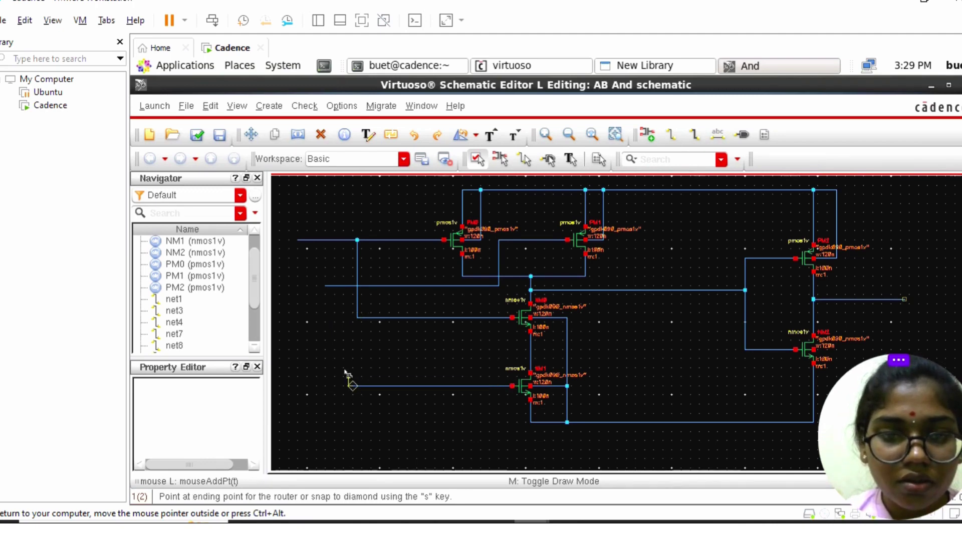
left_click(344, 286)
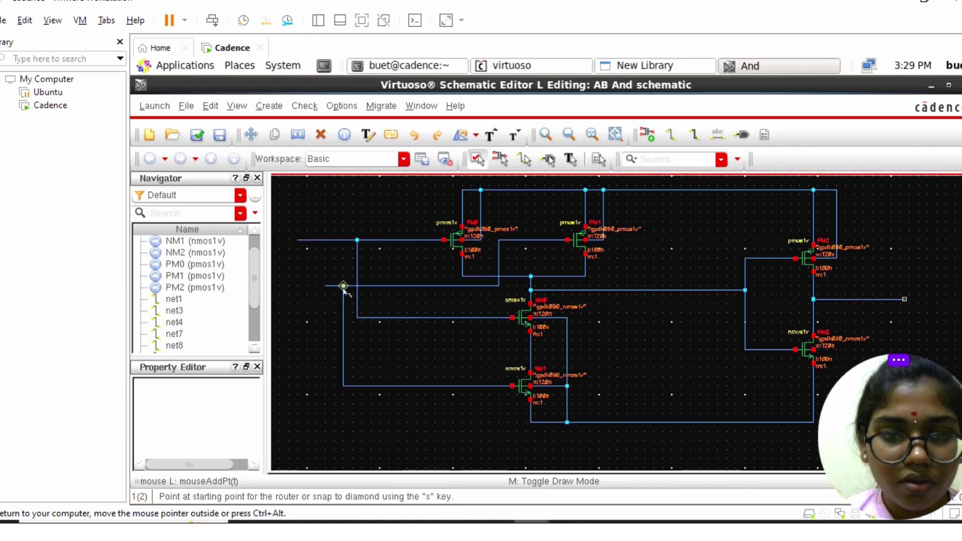
key("Escape")
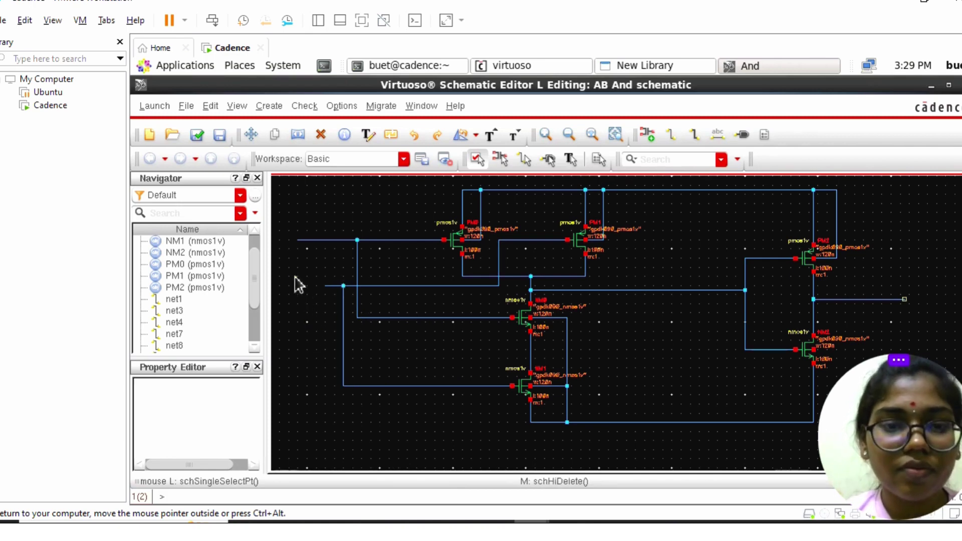
Place a vdd symbol from analogLib on the upper horizontal supply wire between PM1 and PM2.
left_click(647, 134)
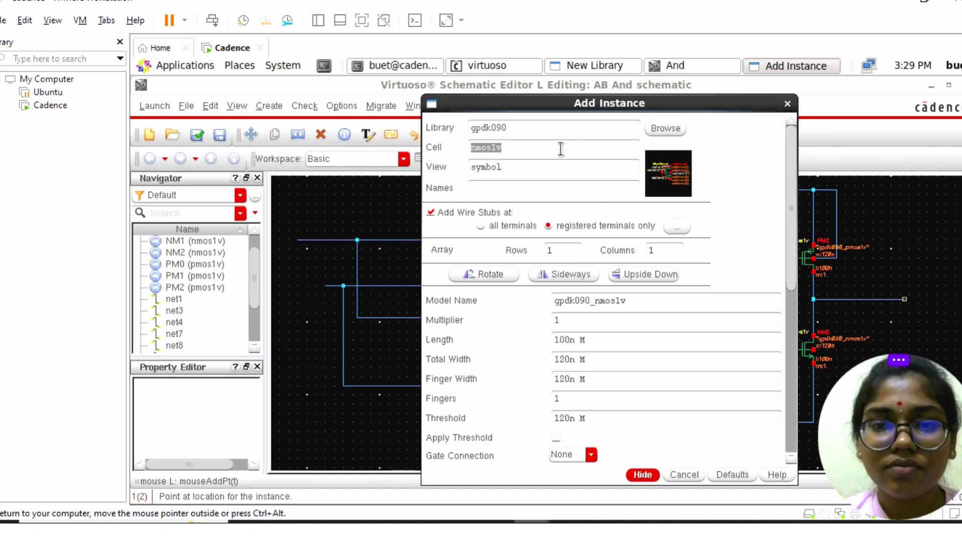
left_click(674, 128)
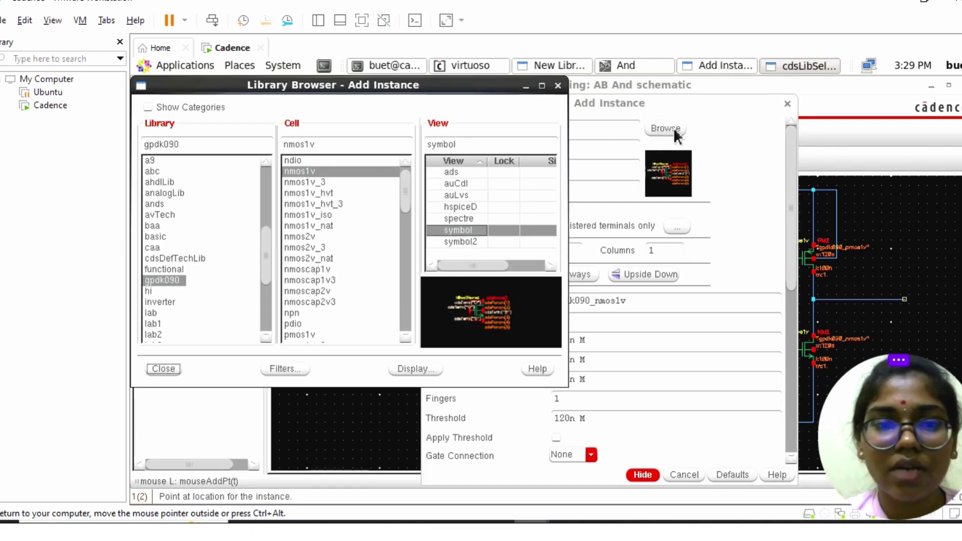
left_click(179, 195)
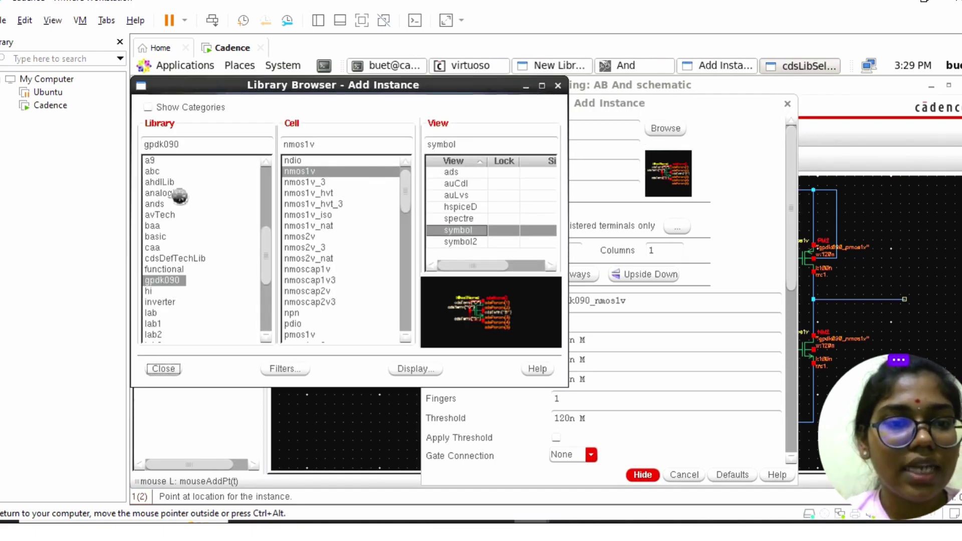
left_click(307, 145)
type("vdd")
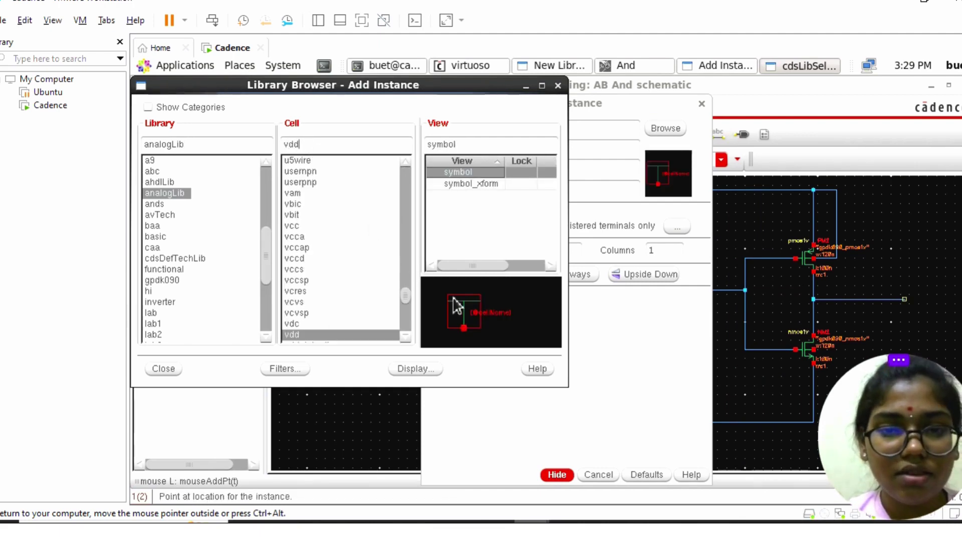
left_click(164, 369)
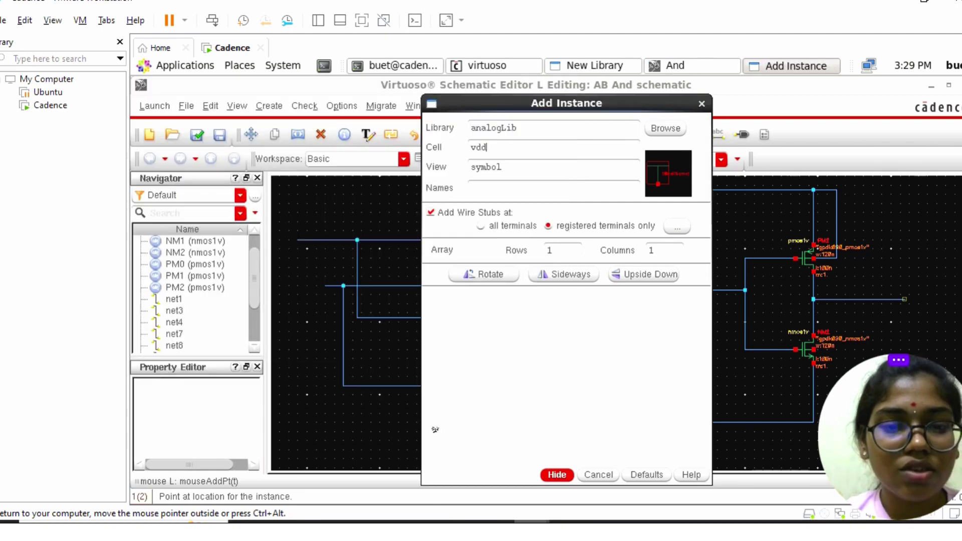
left_click(557, 475)
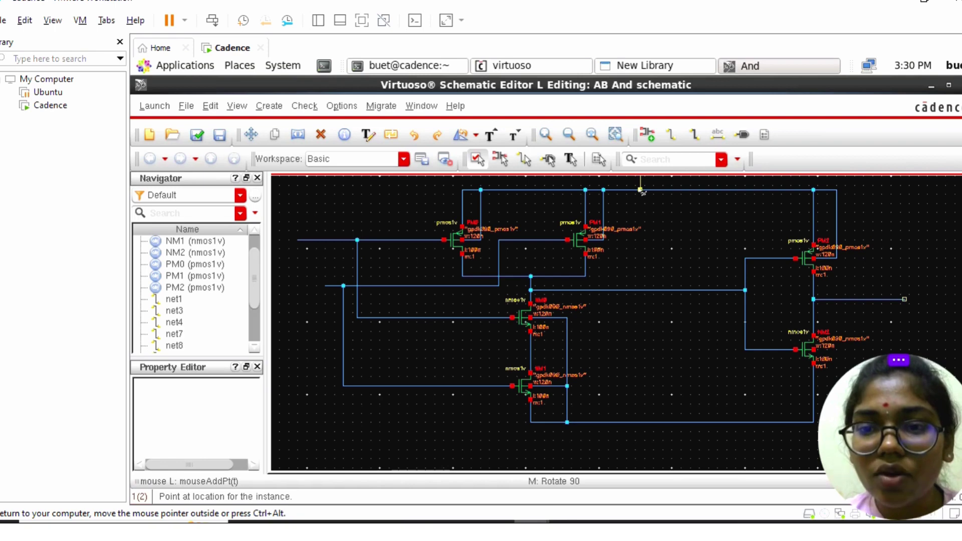
left_click(641, 191)
key("Escape")
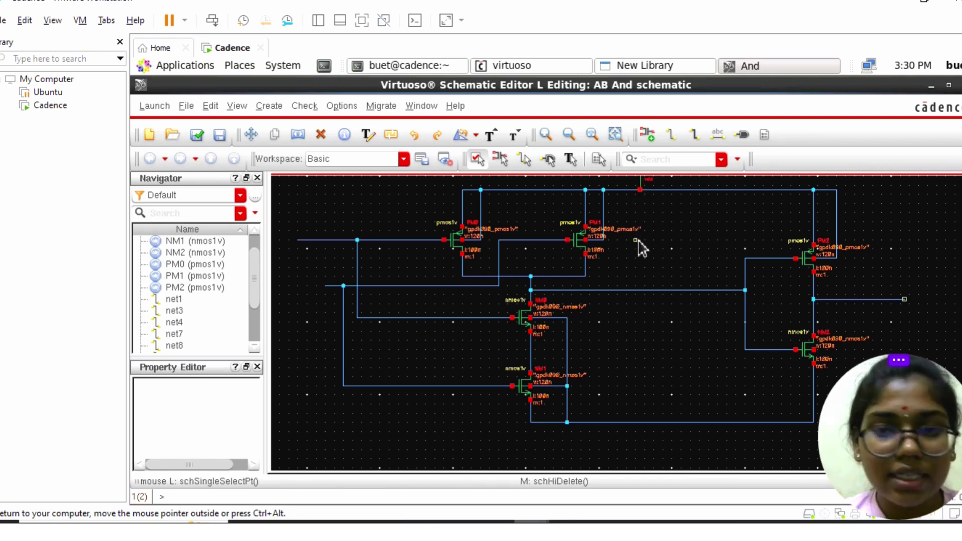
Place a gnd symbol from analogLib on the lower horizontal wire between NM1 and NM2.
left_click(647, 134)
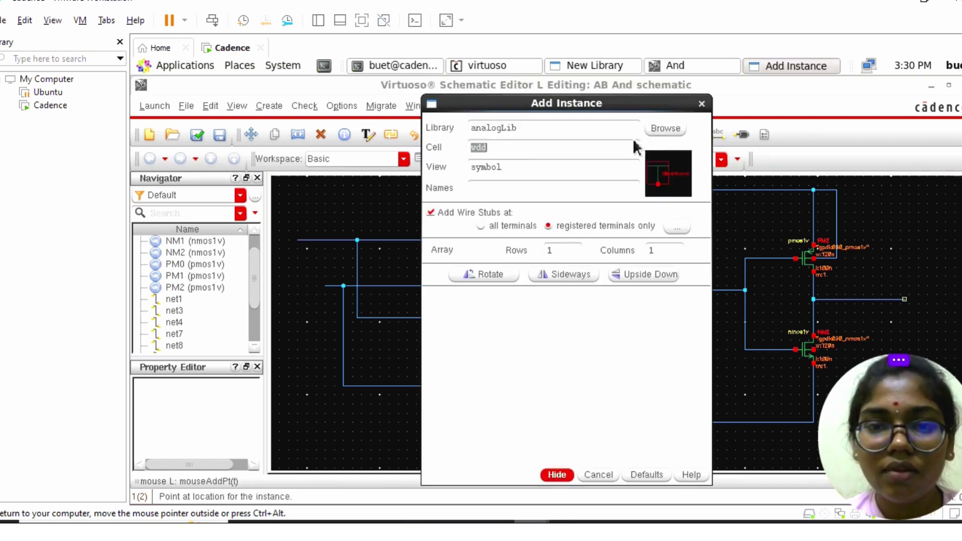
left_click(514, 156)
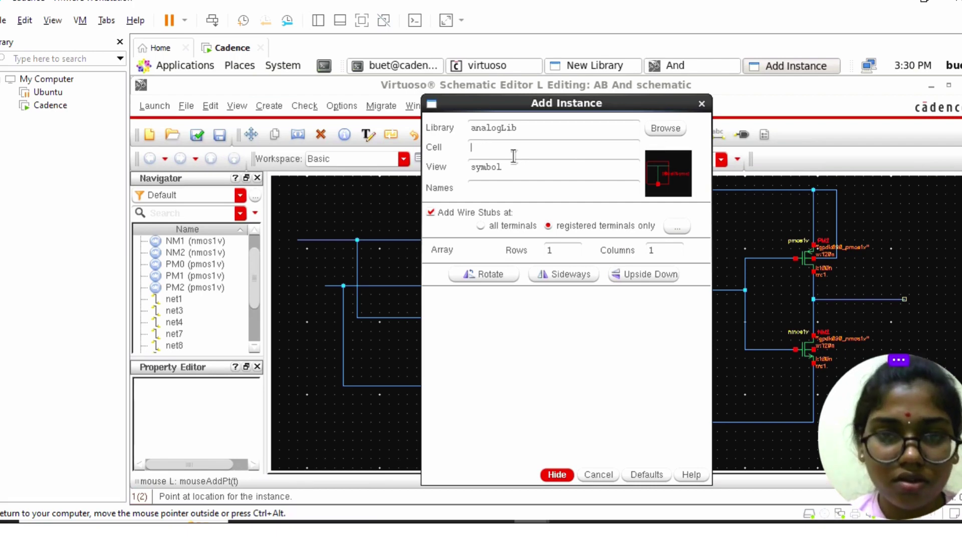
type("g")
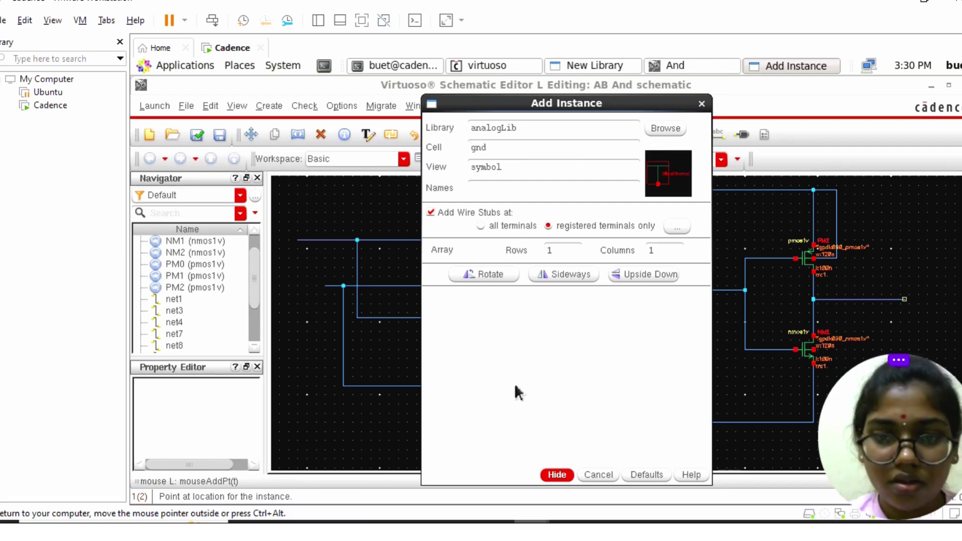
type("nd")
left_click(556, 474)
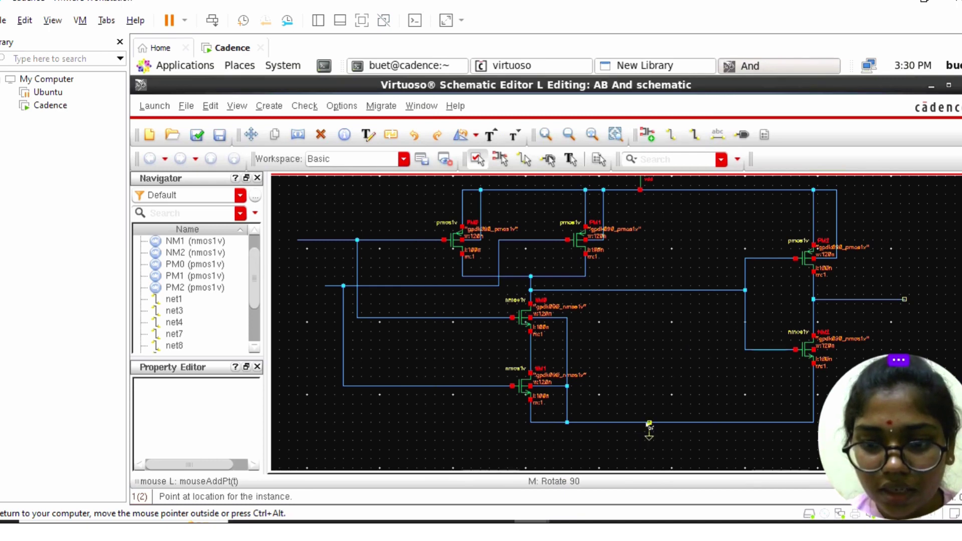
left_click(649, 424)
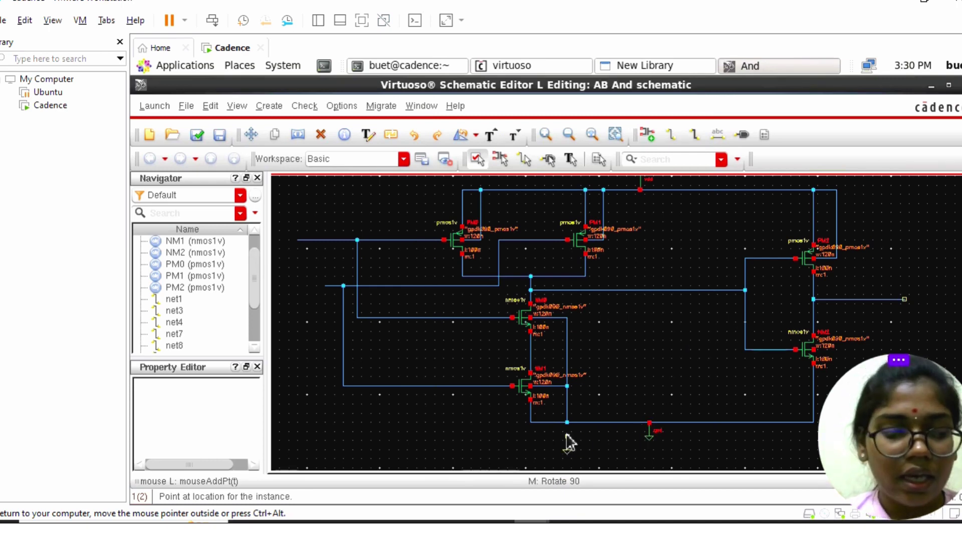
key("Escape")
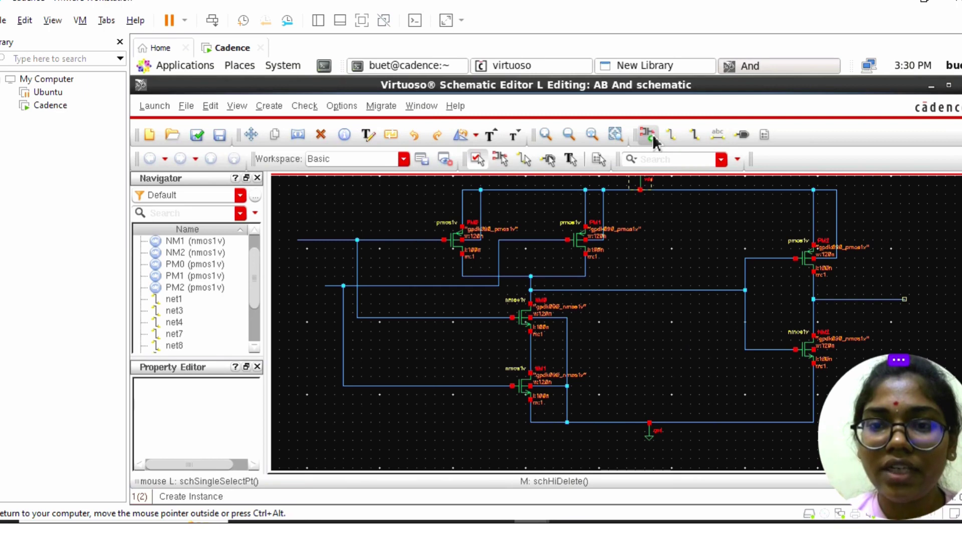
Place a vpulse source from analogLib just below the open end of the first input wire.
left_click(649, 135)
left_click(514, 150)
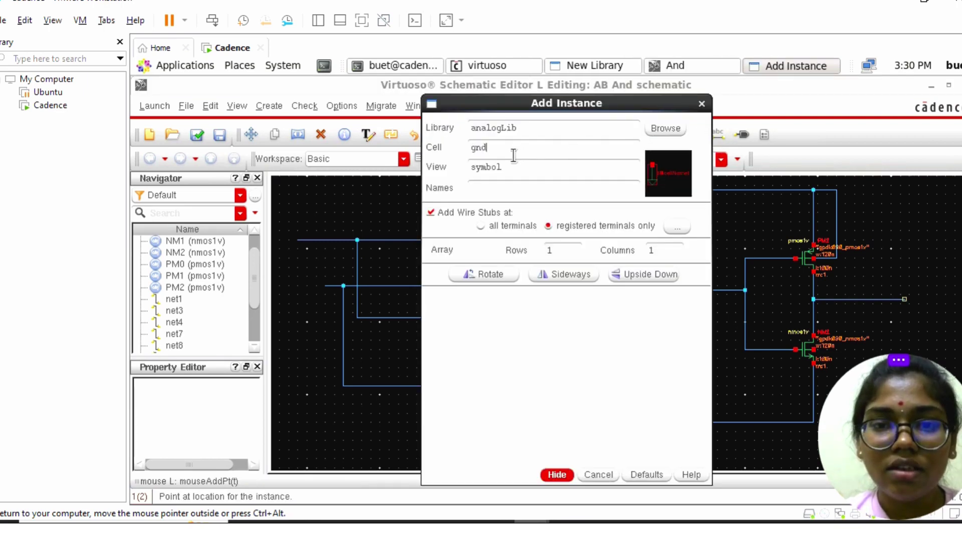
key("BackSpace")
key("BackSpace")
key("BackSpace")
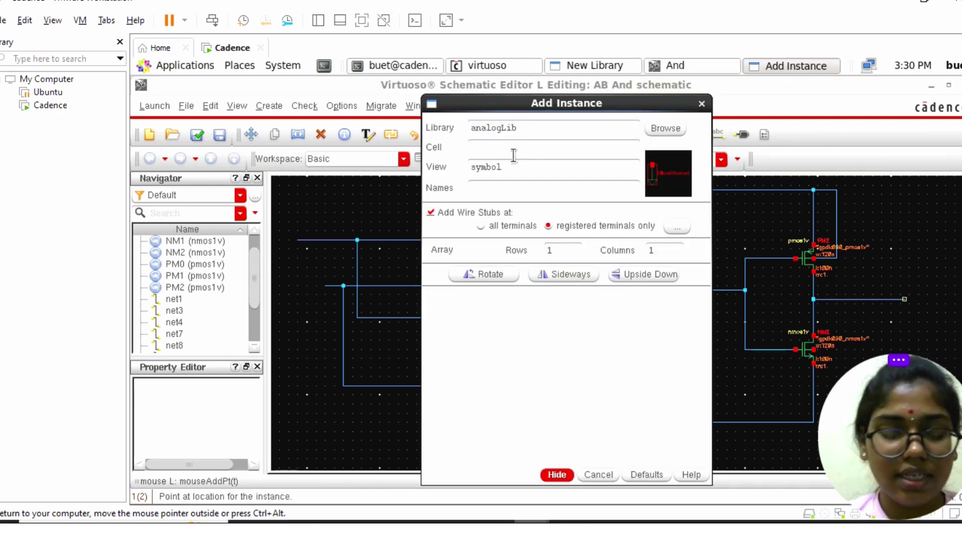
type("vpulse")
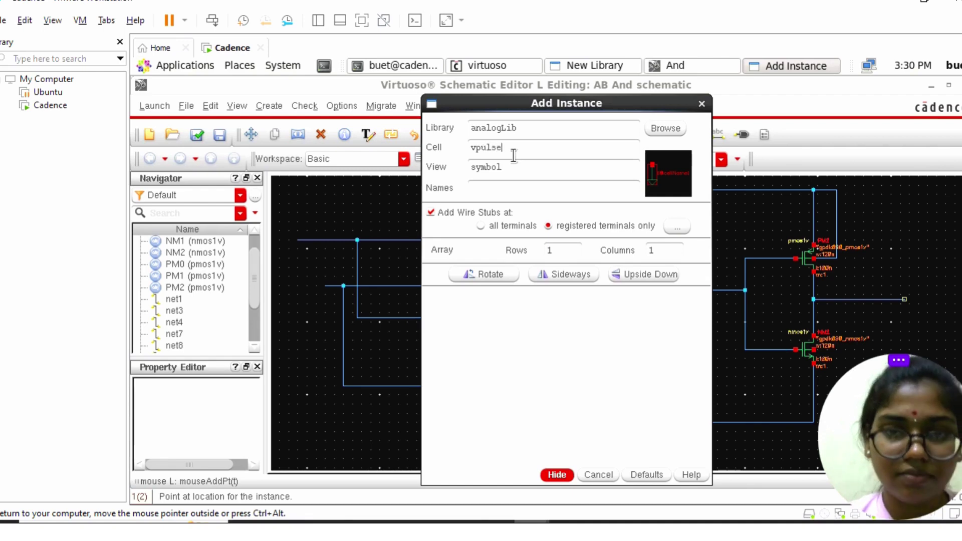
left_click(558, 474)
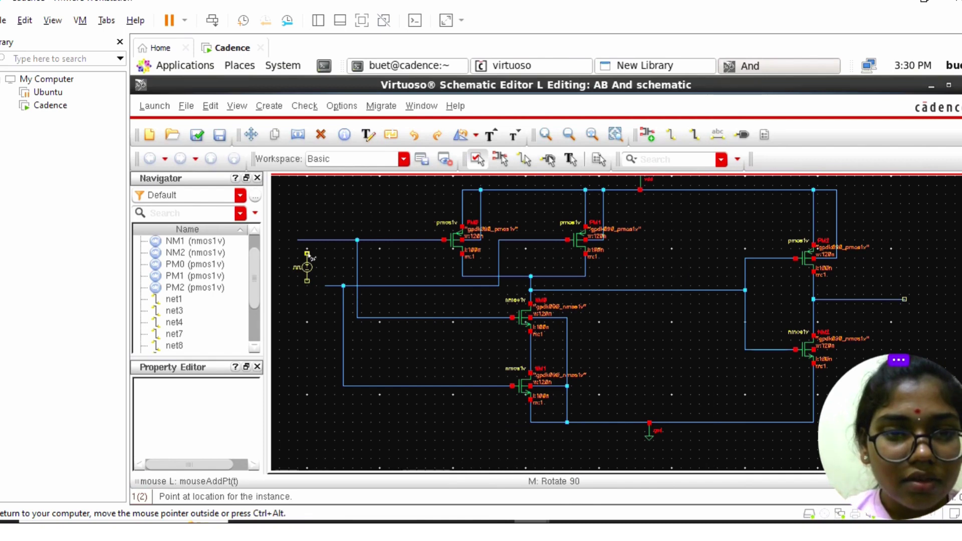
left_click(310, 257)
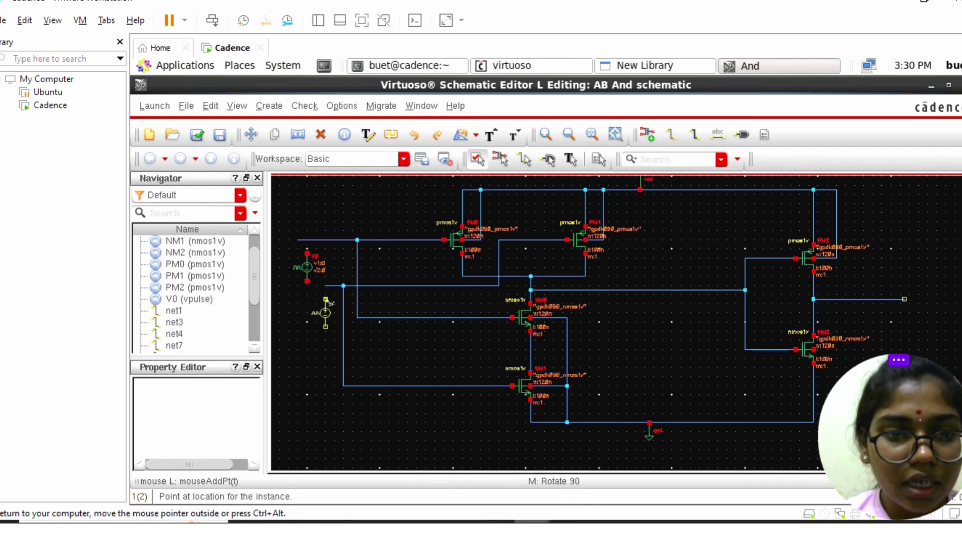
key("Escape")
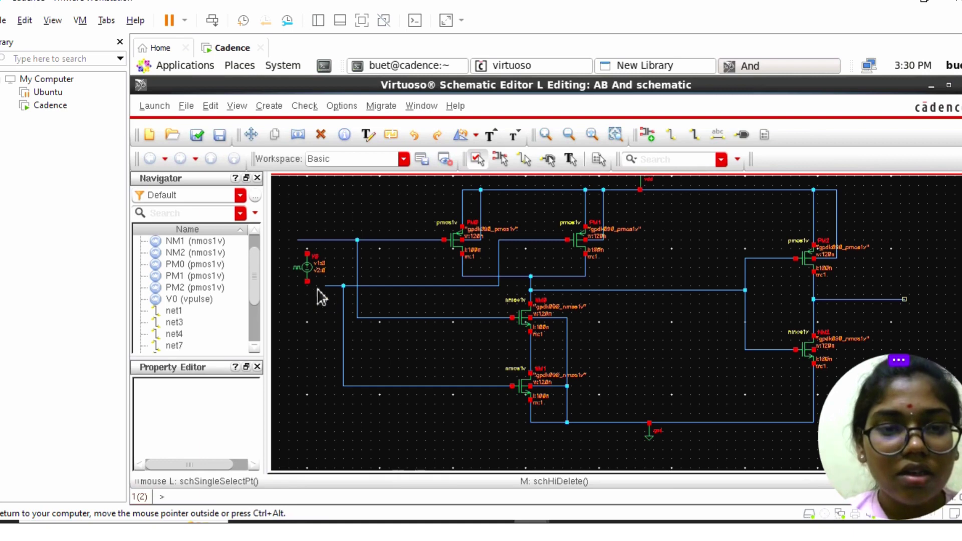
Place a gnd symbol from analogLib on the lower terminal of the V0 pulse source.
left_click(649, 136)
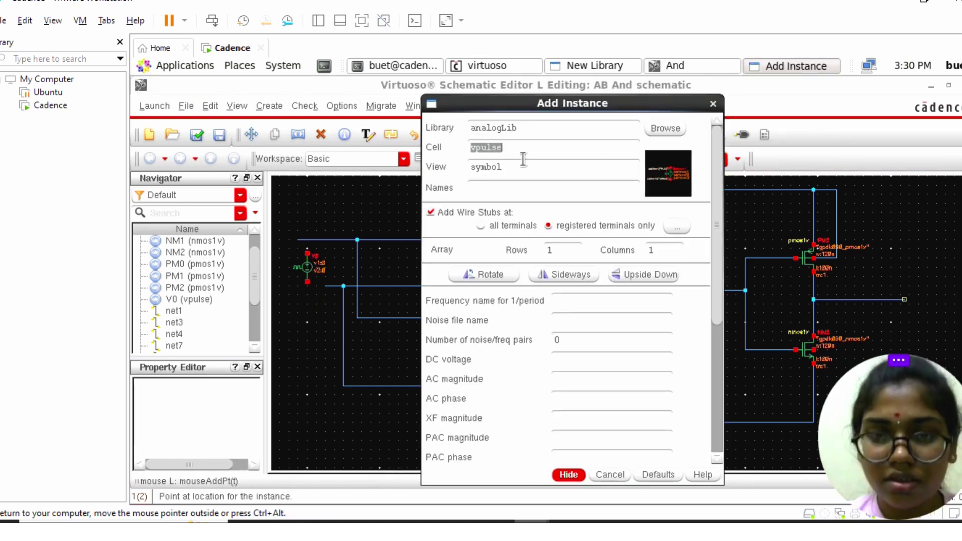
key("BackSpace")
type("gnd")
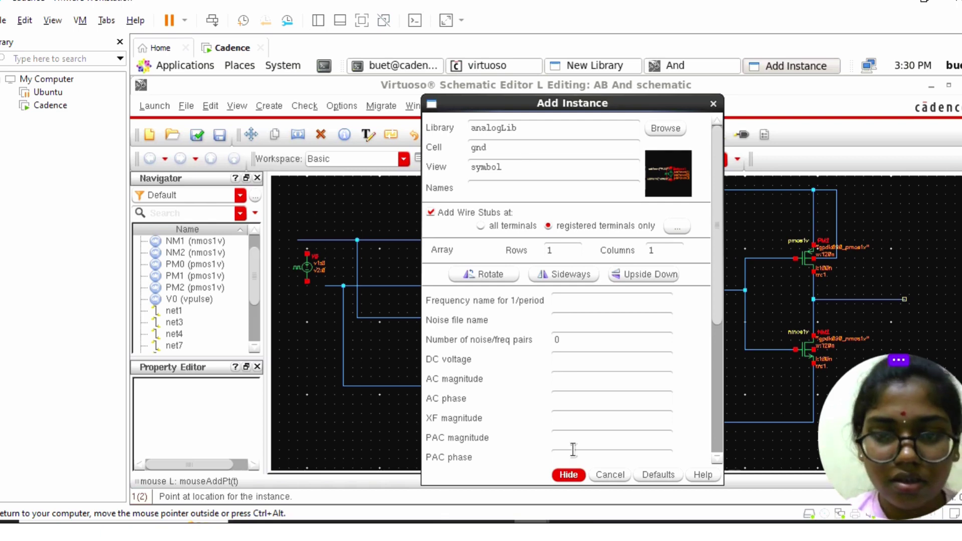
left_click(568, 474)
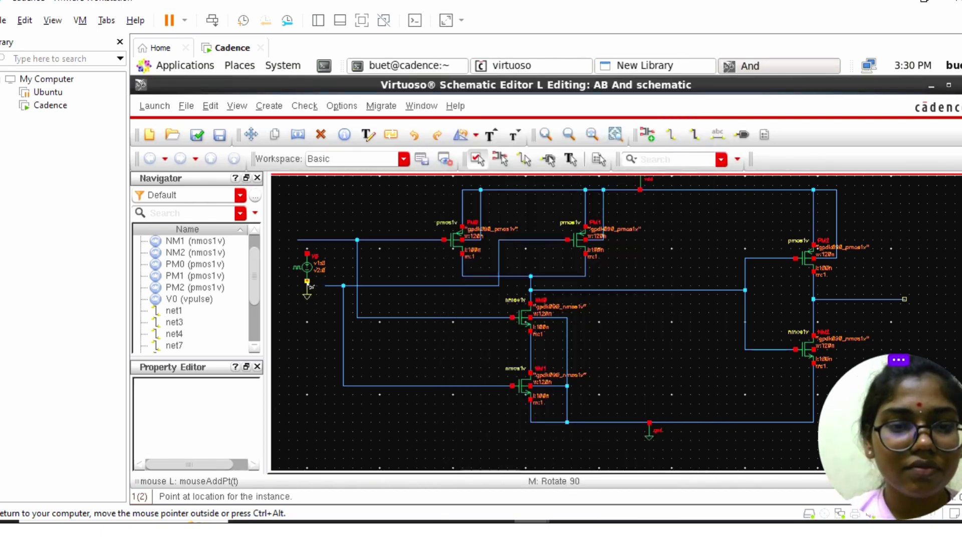
left_click(307, 284)
key("Escape")
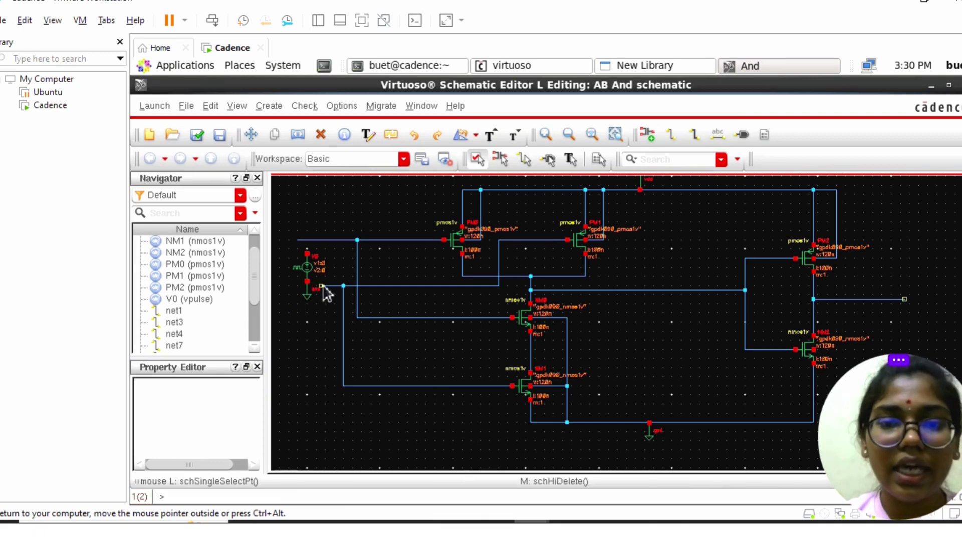
Wire the upper terminal of V0 up to the first input wire.
left_click(669, 135)
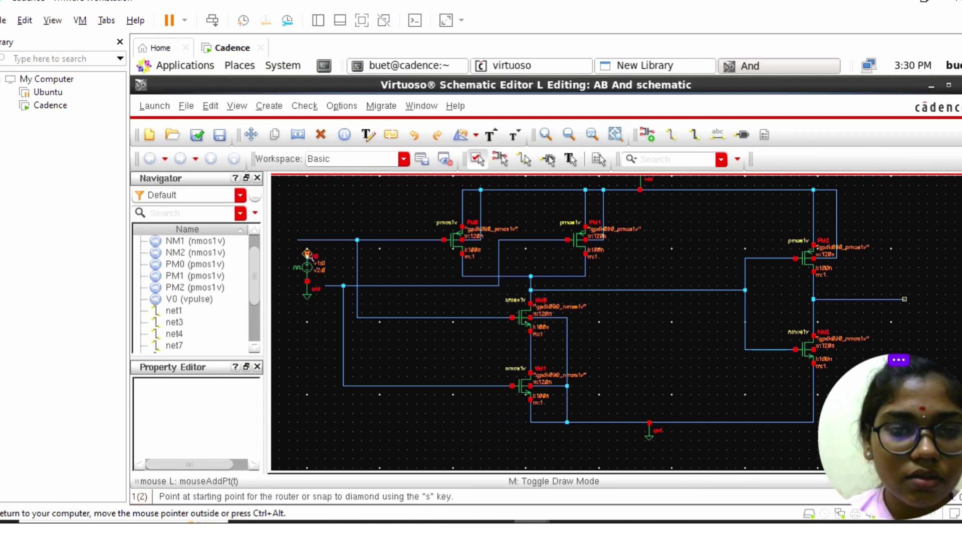
left_click(307, 254)
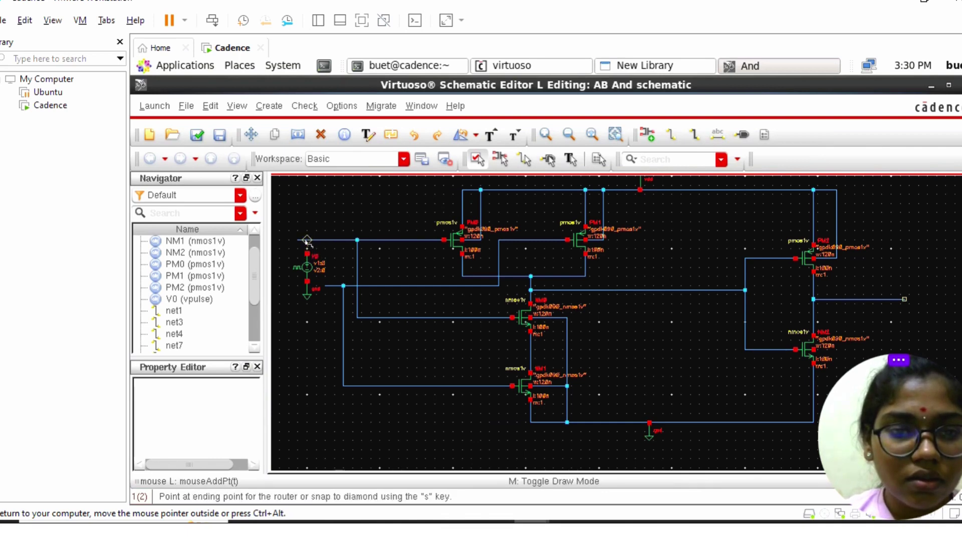
left_click(307, 240)
left_click(307, 282)
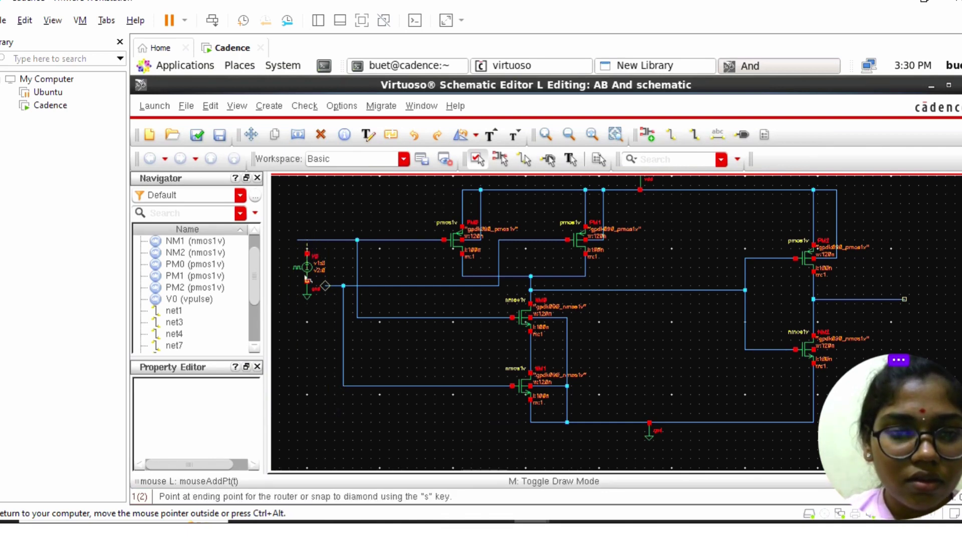
key("Escape")
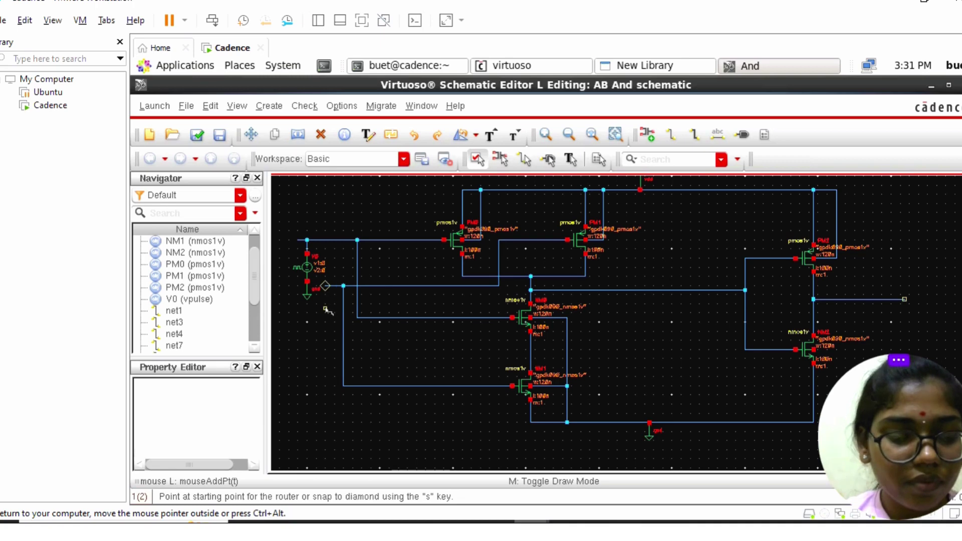
key("Escape")
Place a second vpulse source from analogLib just below the open end of the second input wire.
left_click(647, 134)
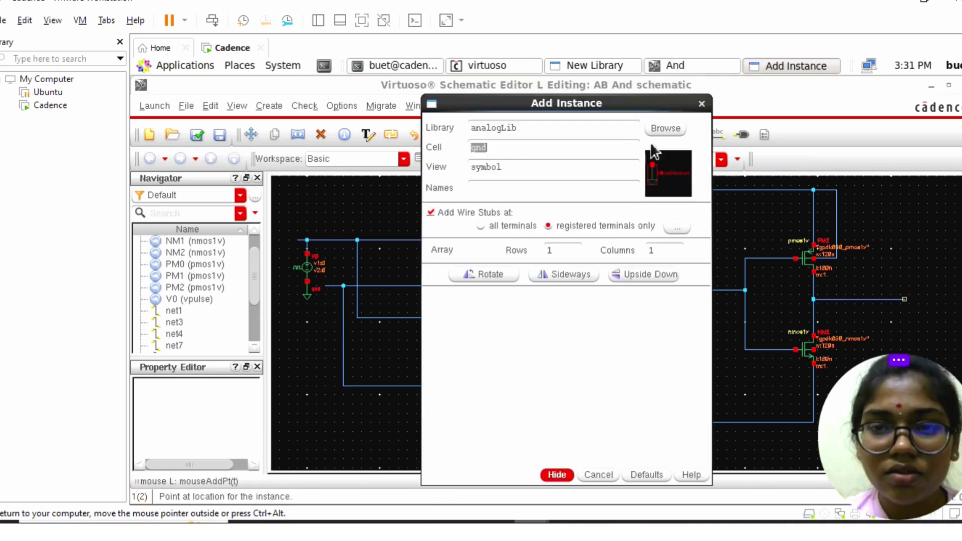
key("BackSpace")
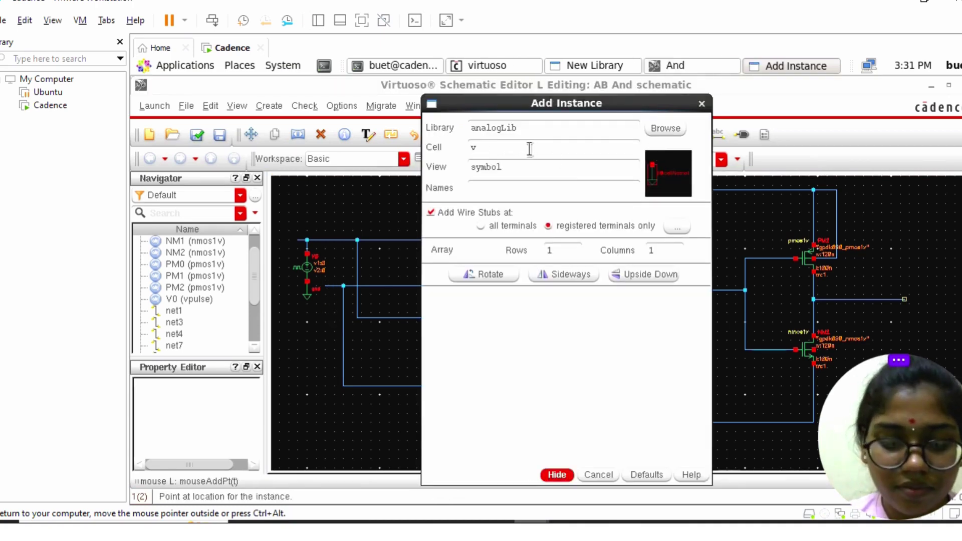
type("vpulse")
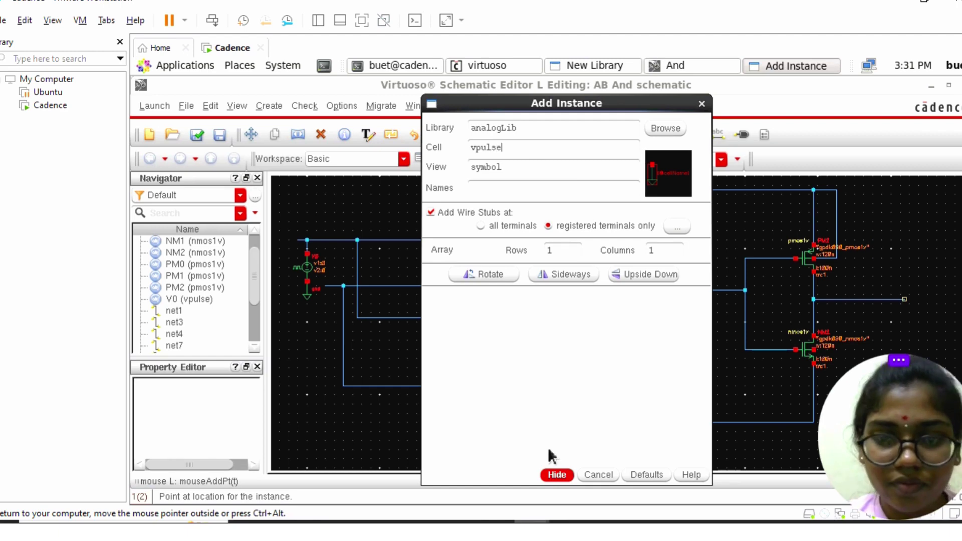
left_click(559, 475)
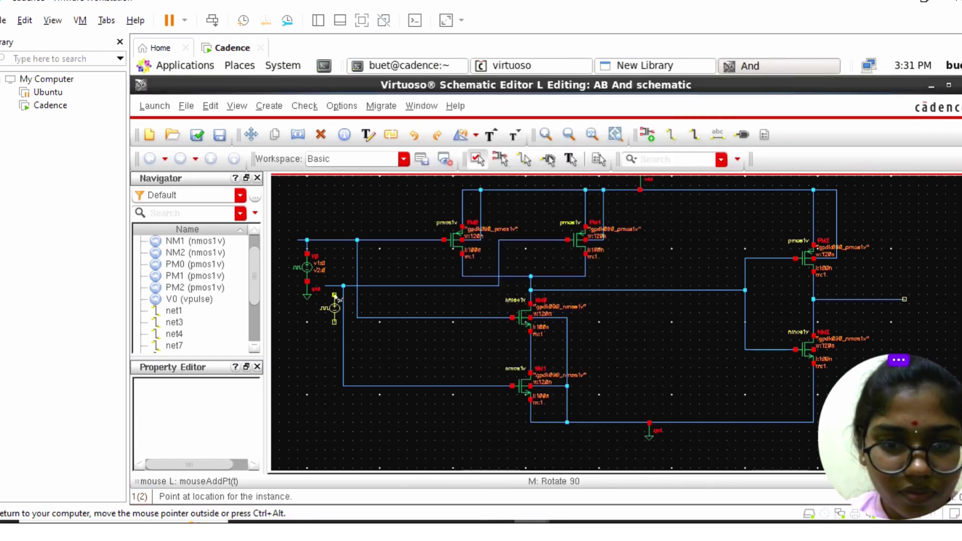
left_click(335, 296)
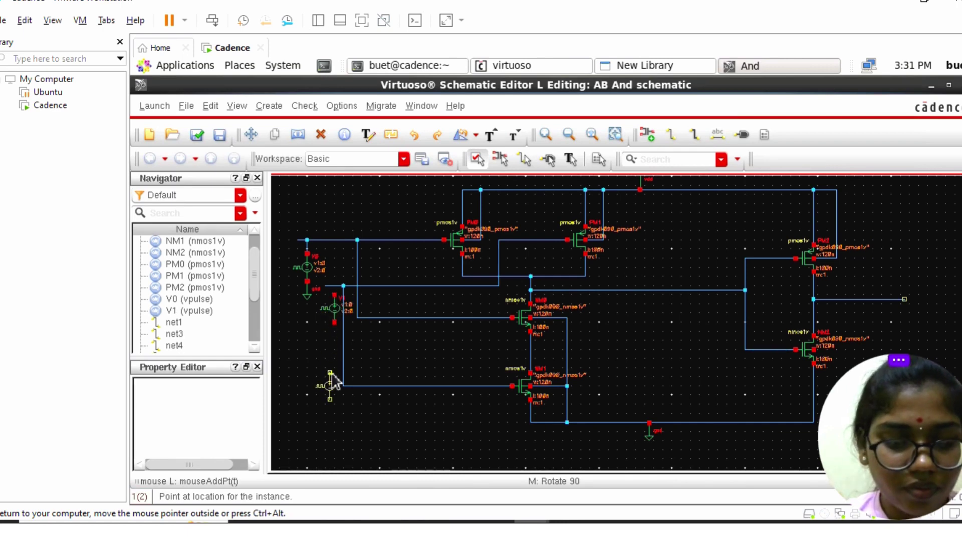
key("Escape")
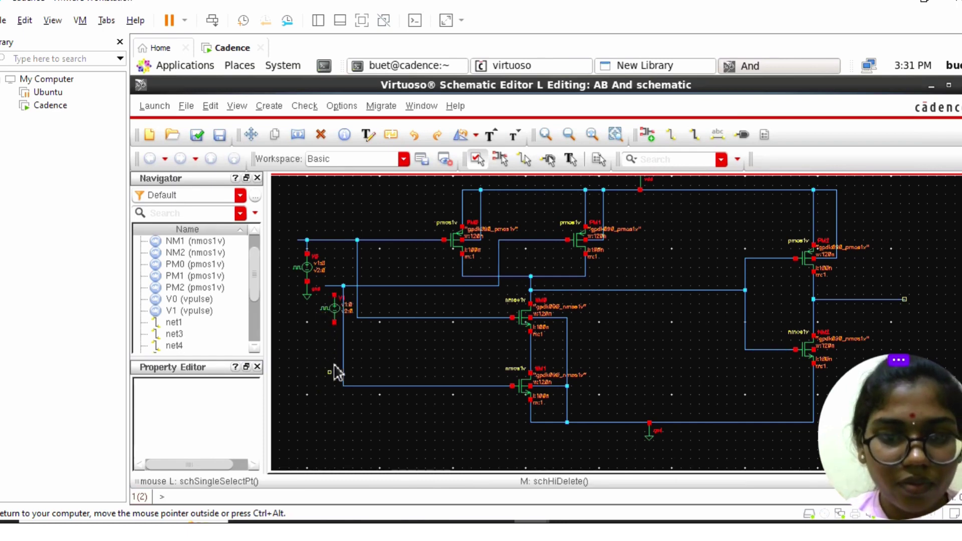
Place a gnd symbol from analogLib on the lower terminal of the V1 pulse source.
left_click(650, 136)
key("BackSpace")
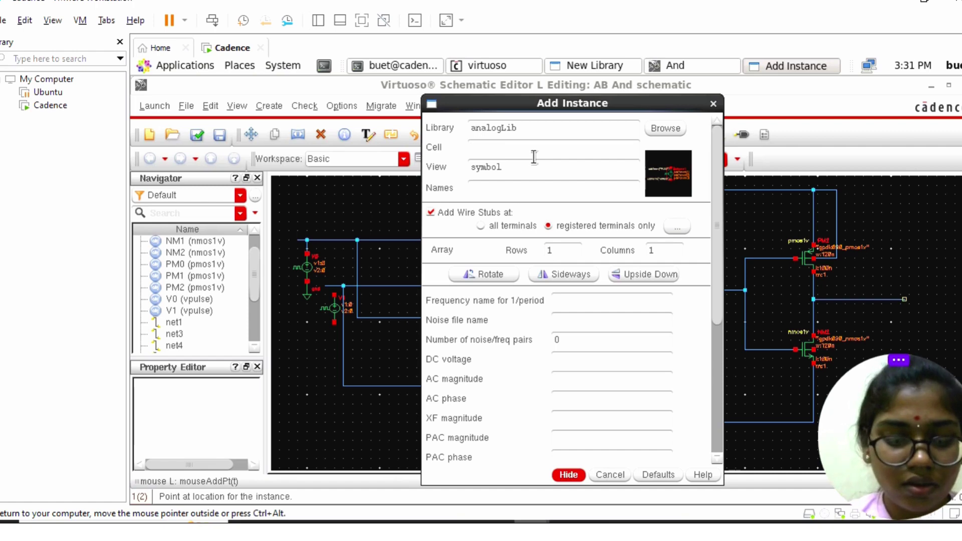
type("gnd")
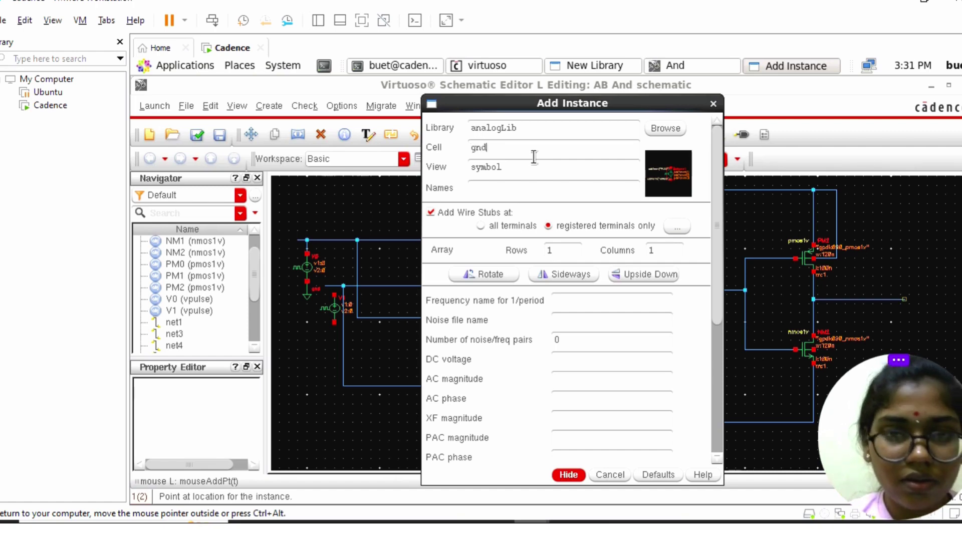
left_click(570, 476)
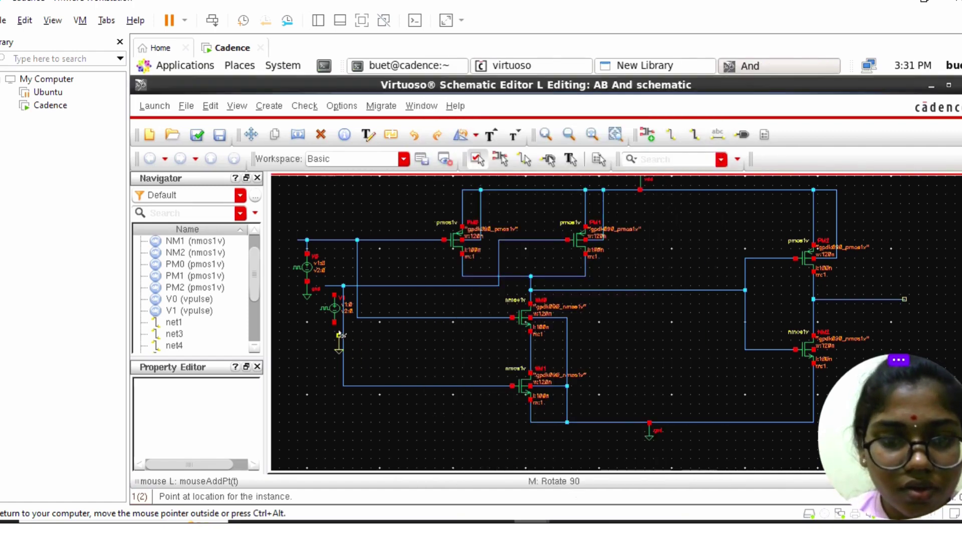
left_click(334, 323)
key("Escape")
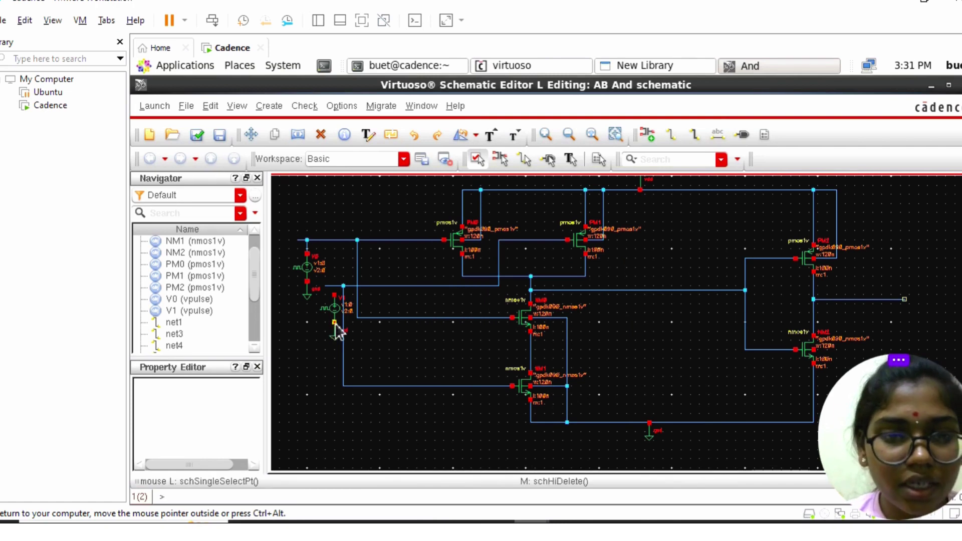
Wire the upper terminal of V1 up to the second input wire.
left_click(672, 139)
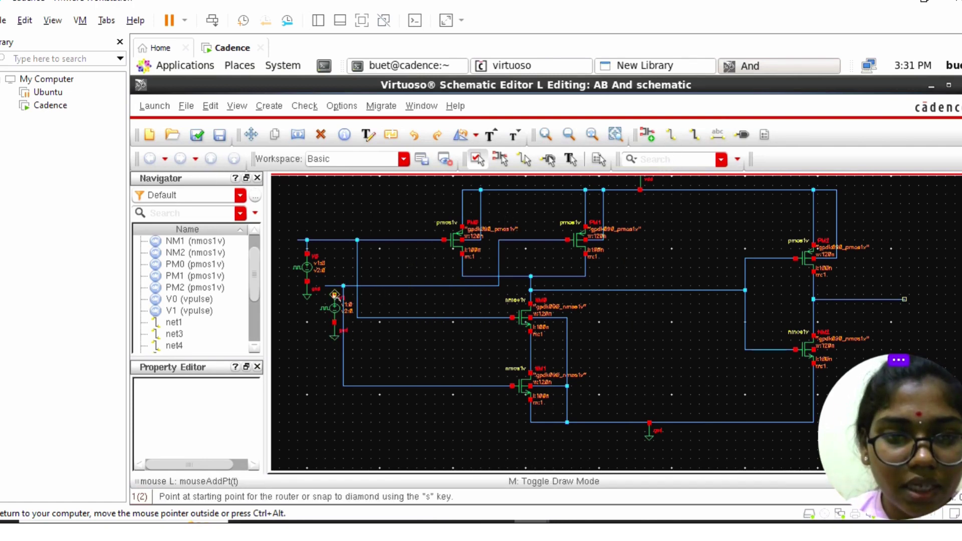
left_click(334, 294)
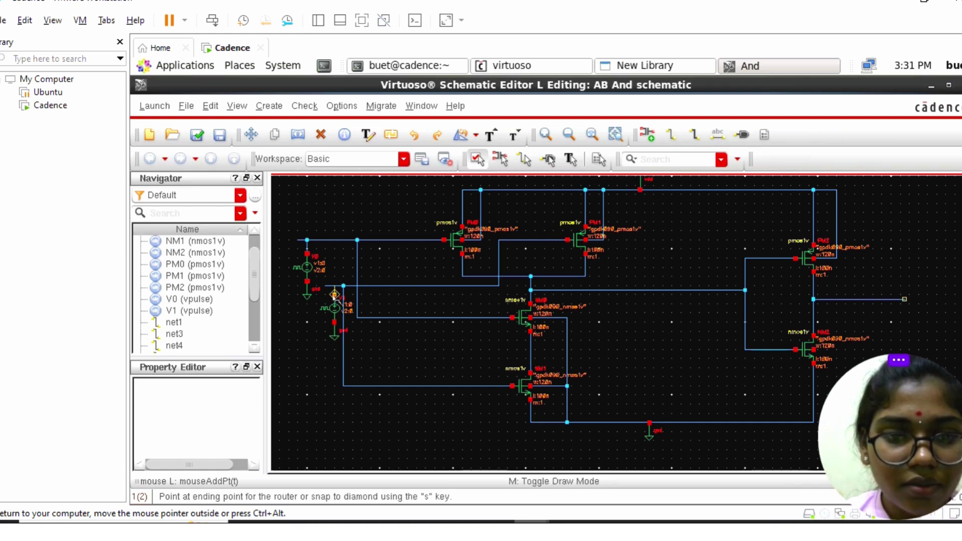
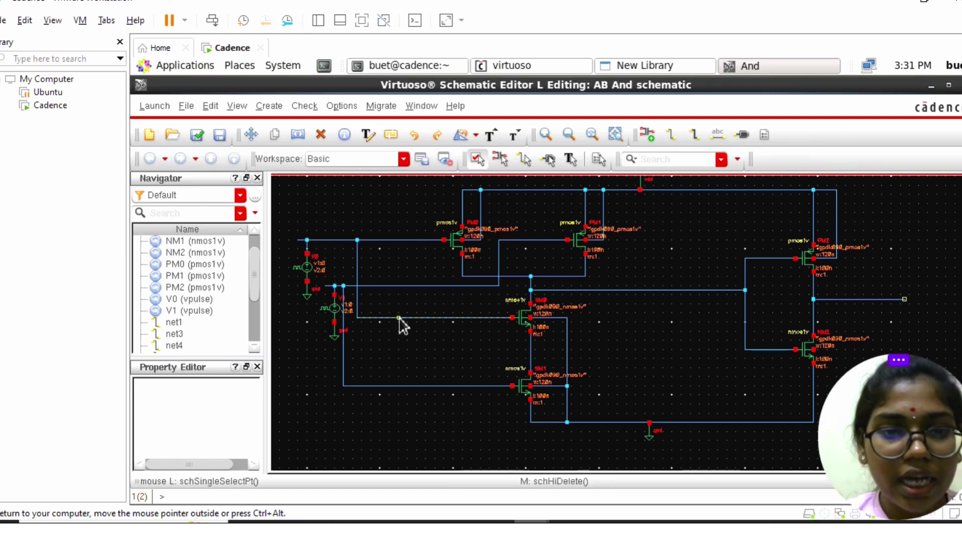
Place input pins A and B on the open ends of the first and second input wires.
left_click(742, 135)
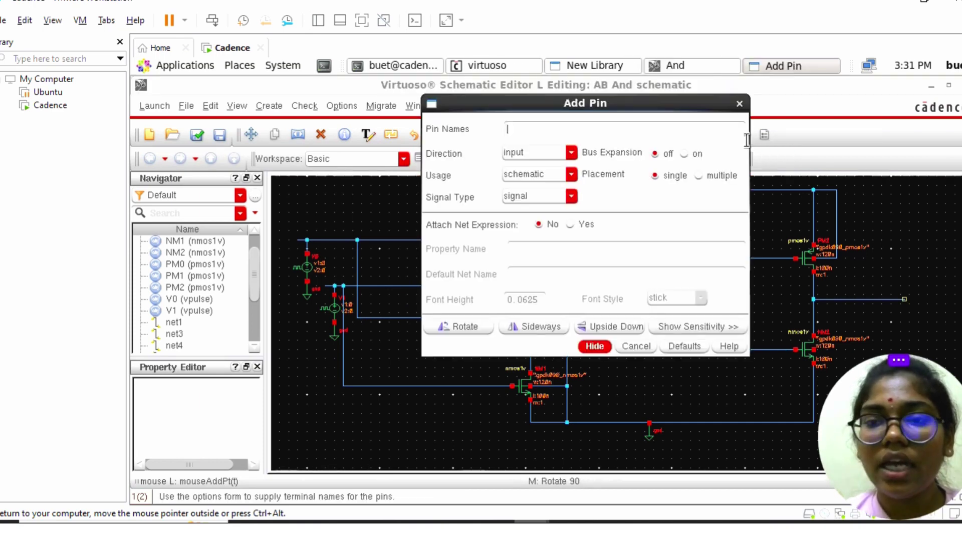
type("A B")
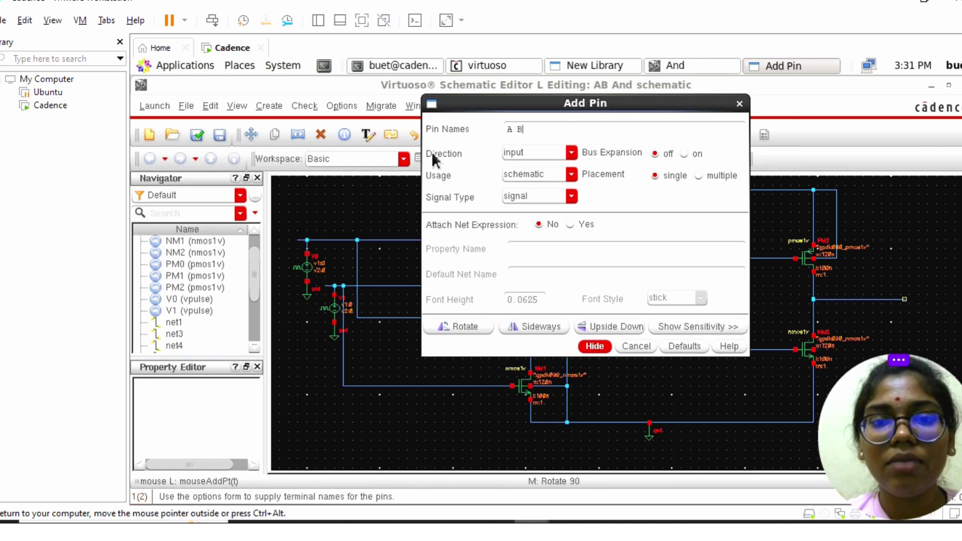
left_click(595, 346)
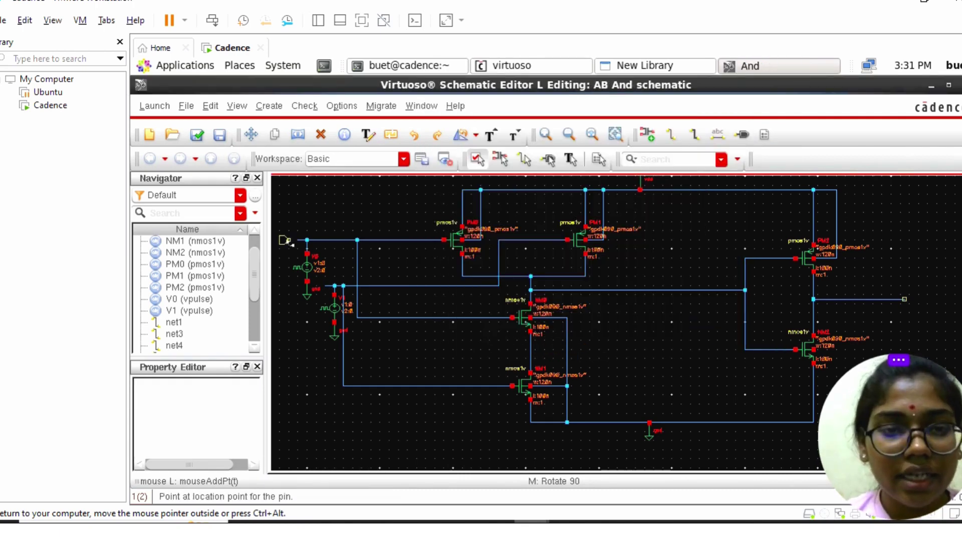
left_click(296, 241)
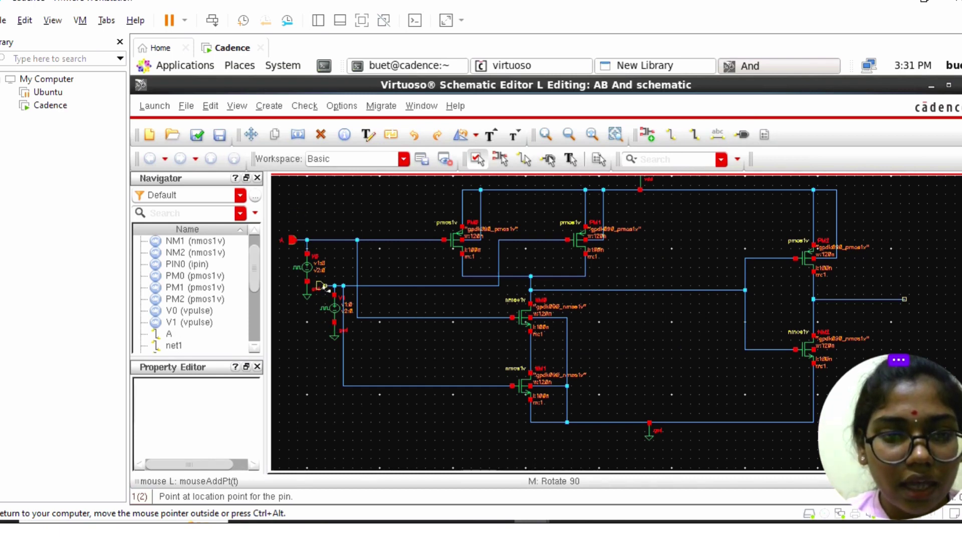
left_click(321, 286)
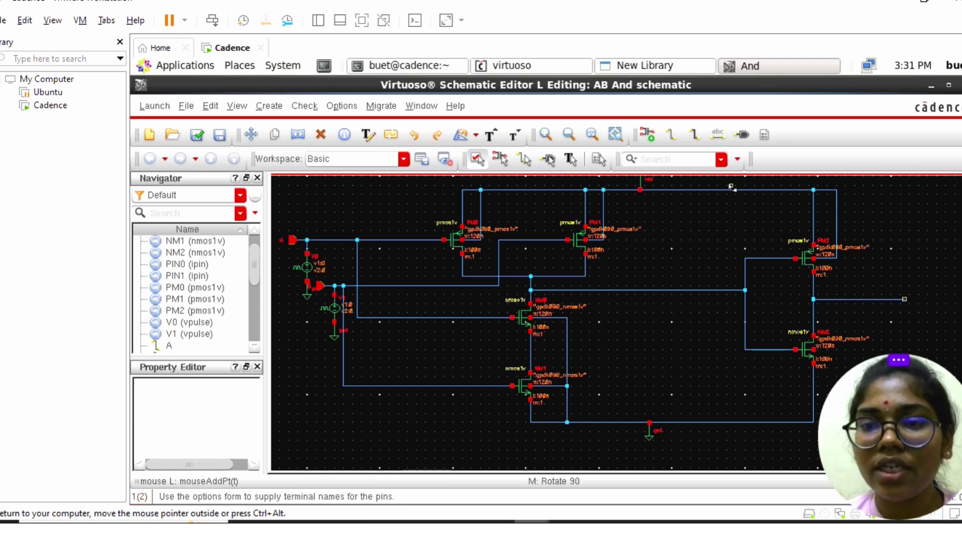
Place a pin named Y with output direction on the open end of the inverter's output wire.
left_click(744, 134)
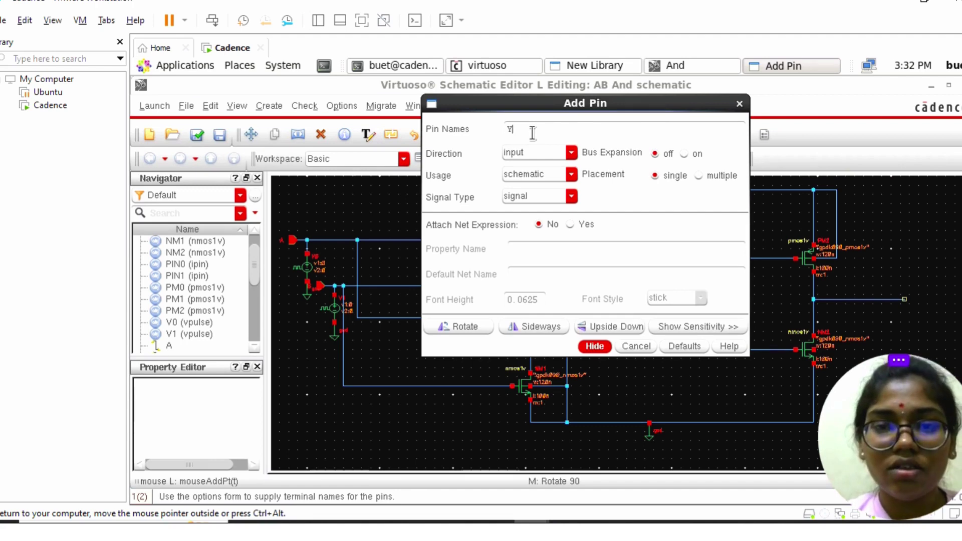
left_click(571, 153)
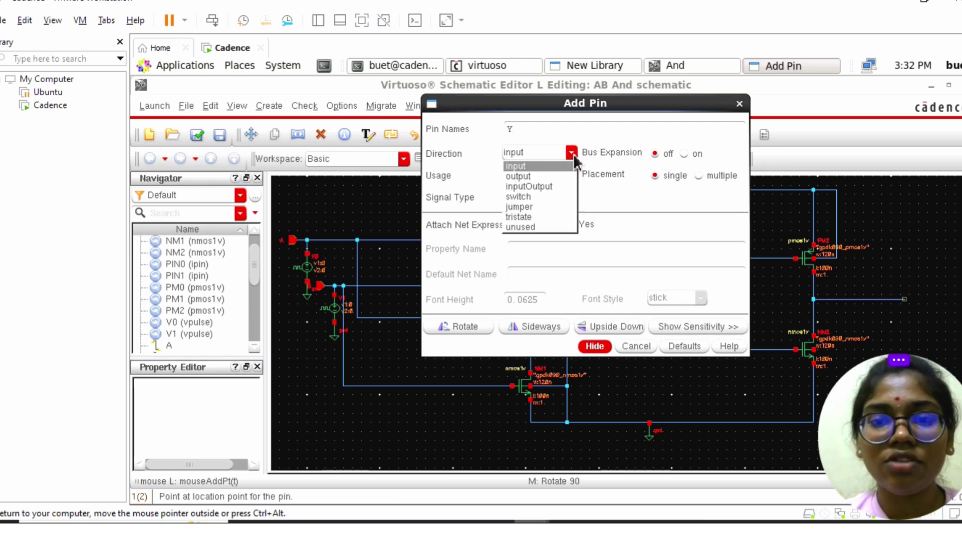
left_click(555, 176)
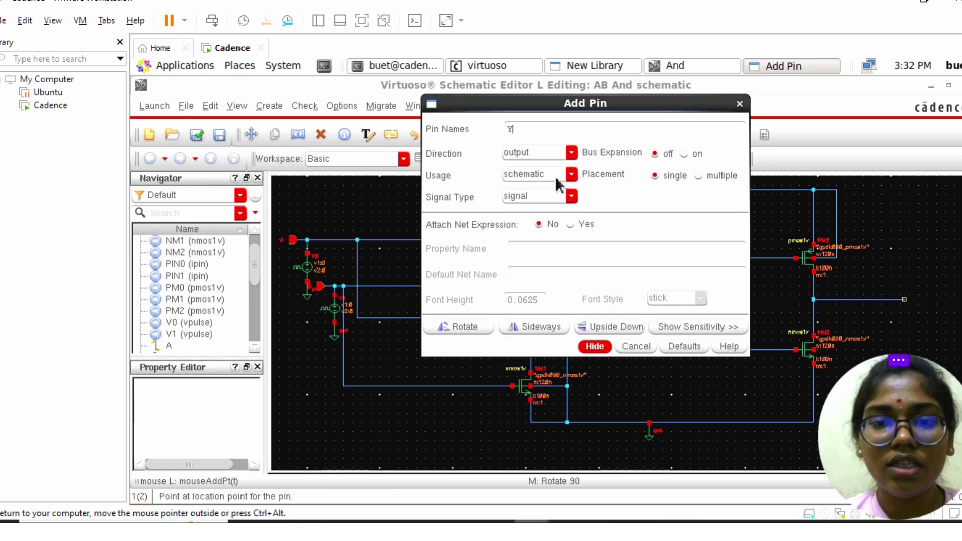
left_click(596, 346)
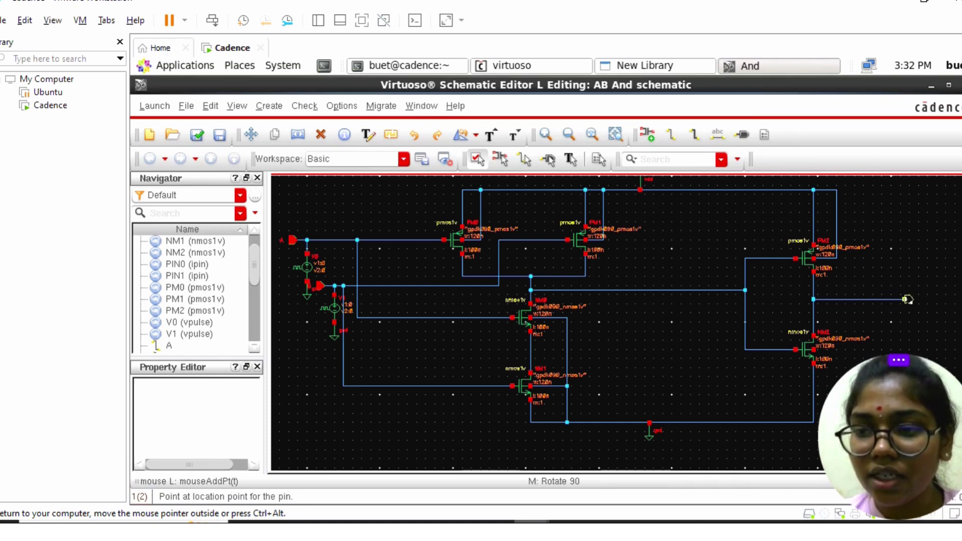
left_click(908, 299)
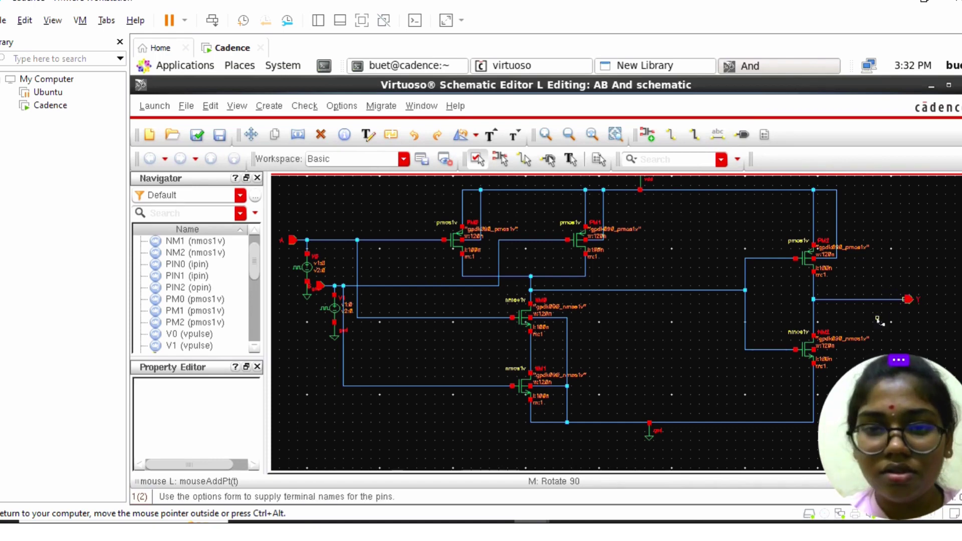
key("Escape")
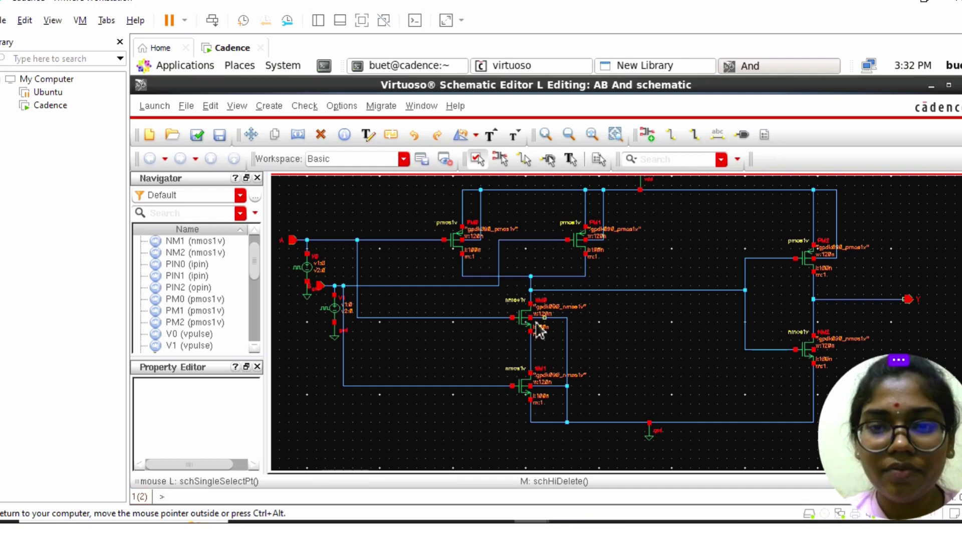
Set the V0 pulse source's Voltage 2 to 1.2 V, period to 80n and pulse width to 40n.
left_click(313, 279)
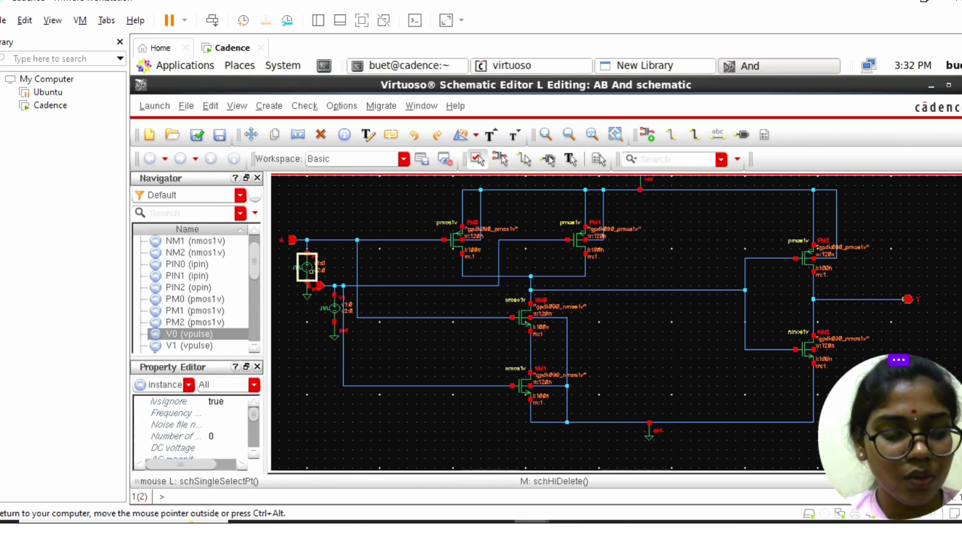
key("q")
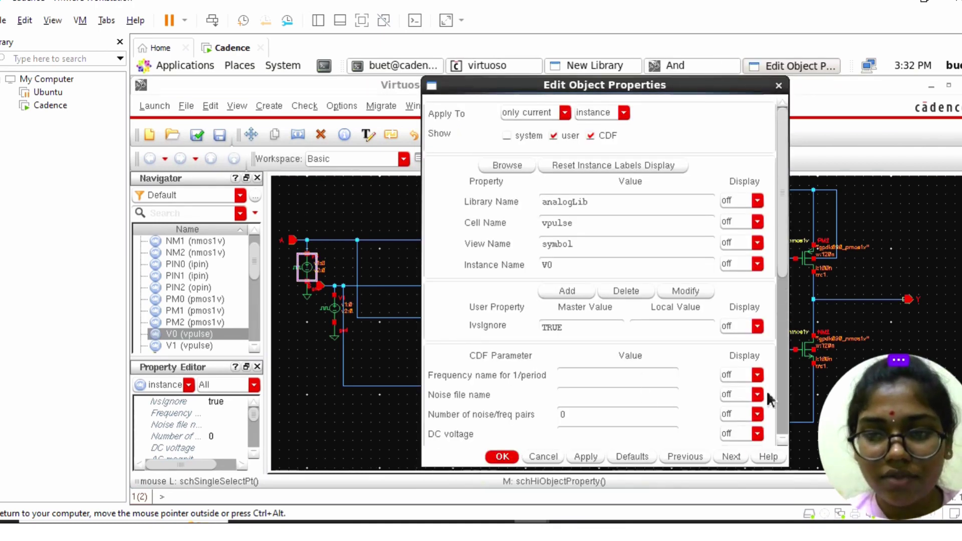
left_click(785, 382)
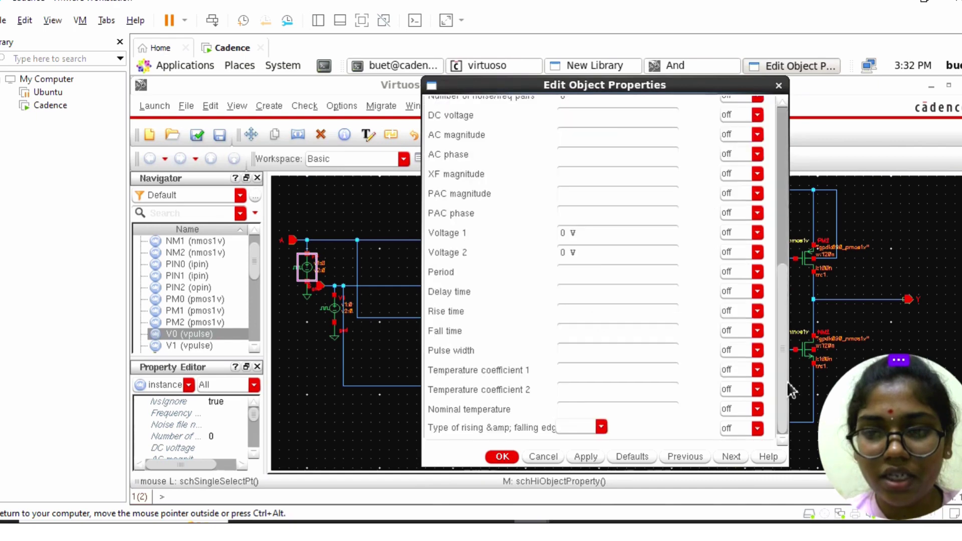
triple_click(568, 256)
key("BackSpace")
type("1.2 V")
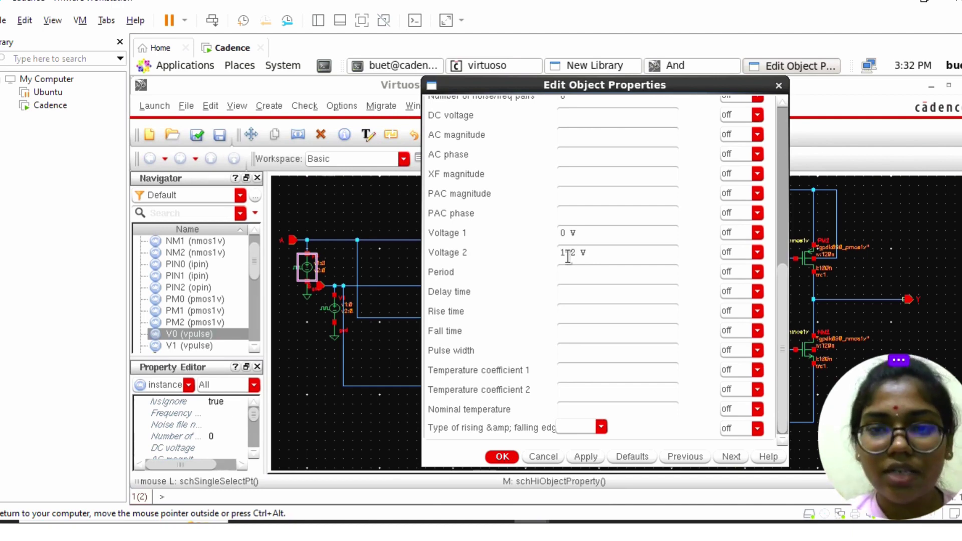
left_click(580, 279)
type("80n")
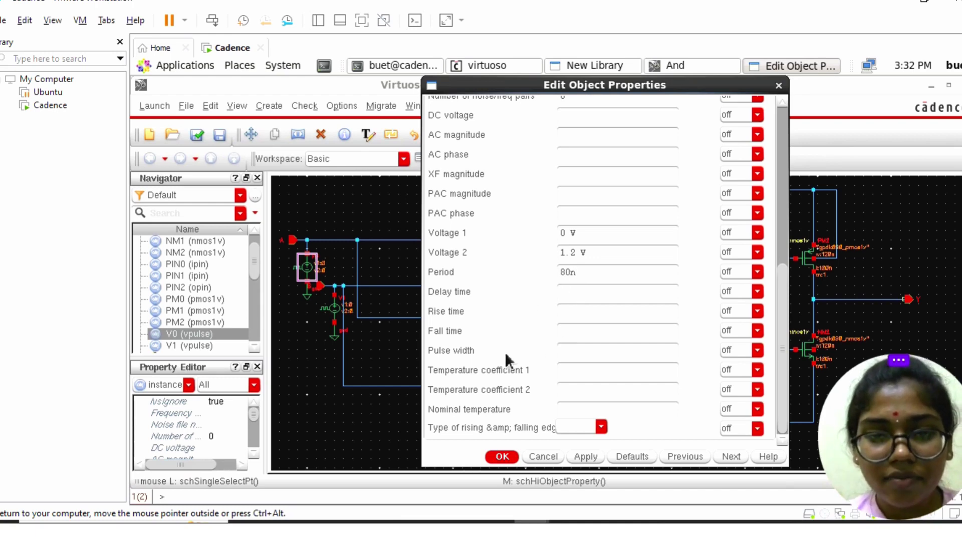
left_click(575, 353)
type("40n")
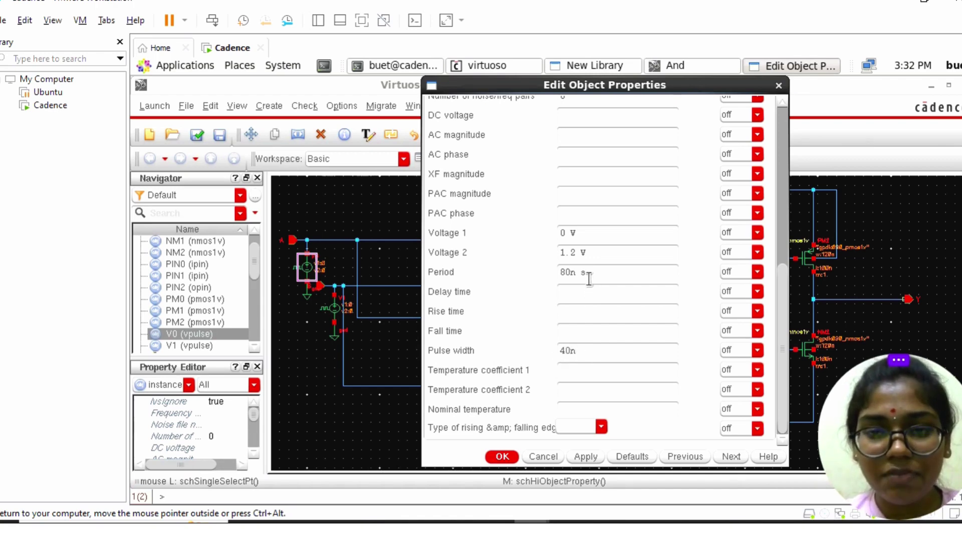
Set V0's delay time, rise time and fall time to 0.01p each and apply the properties.
left_click(571, 300)
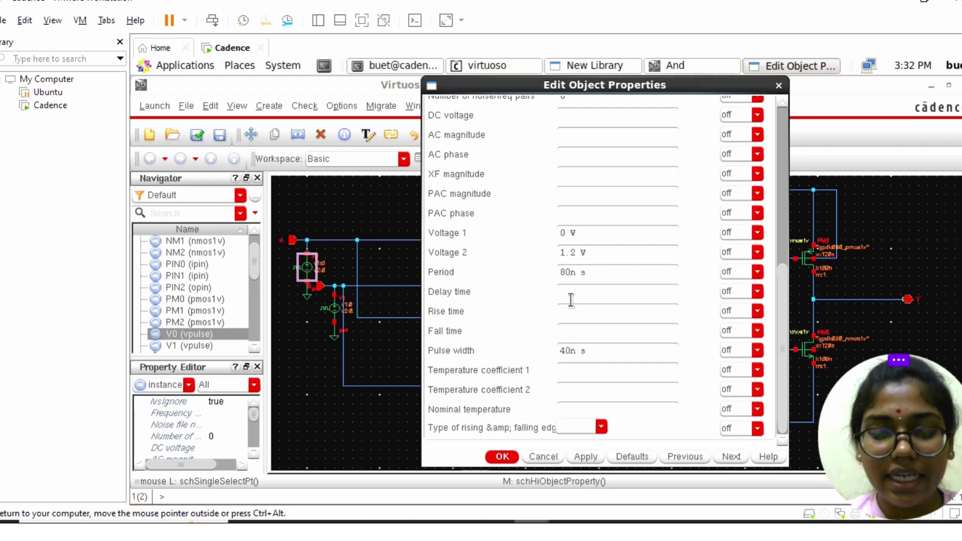
type("0.01p")
left_click(580, 315)
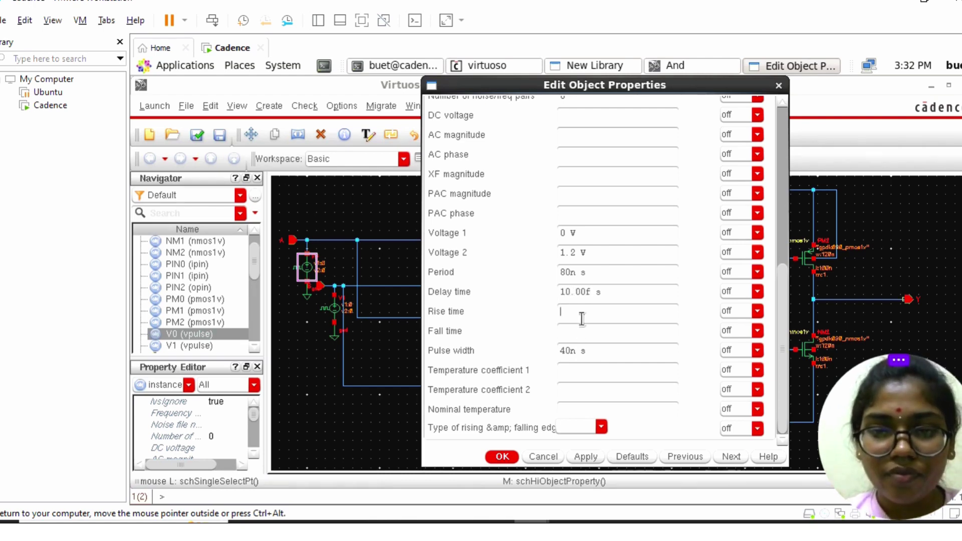
type("0.01p")
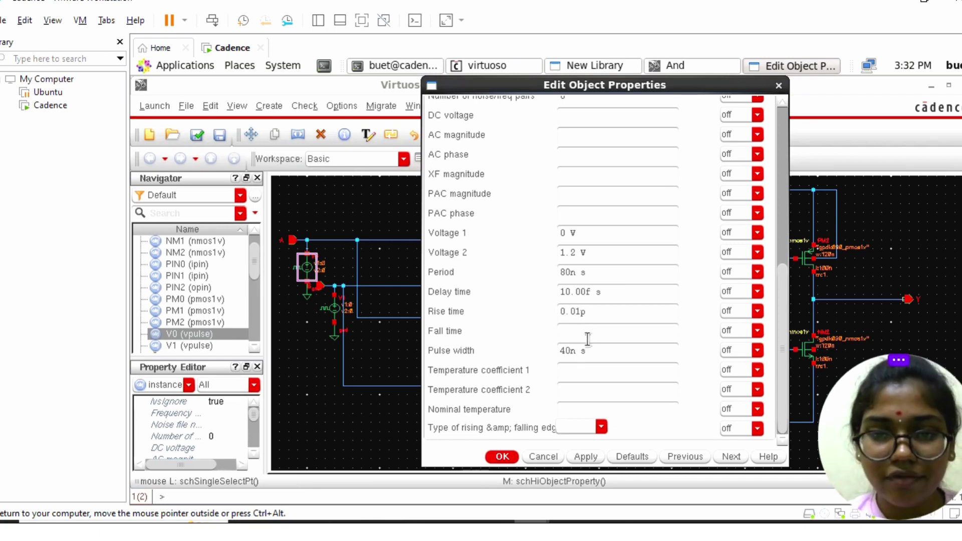
left_click(588, 340)
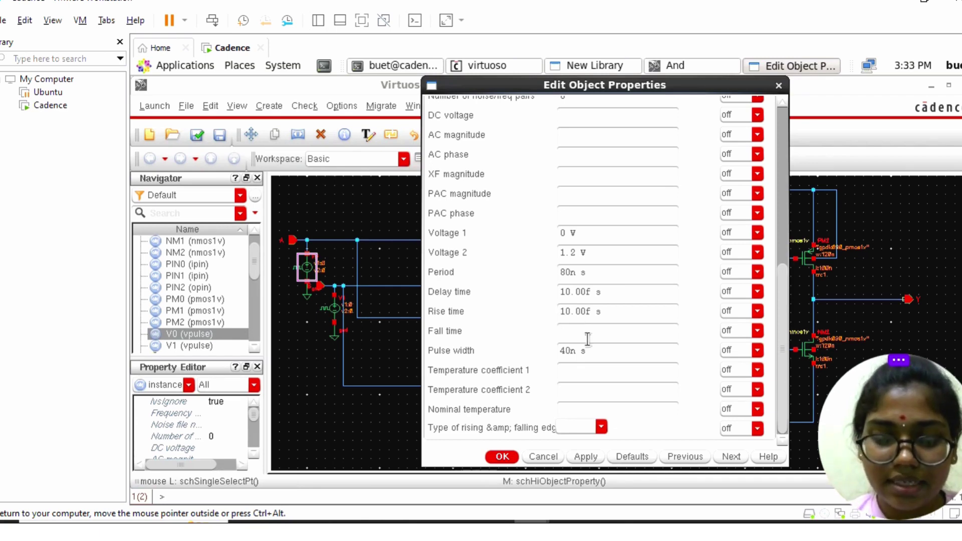
type(".01")
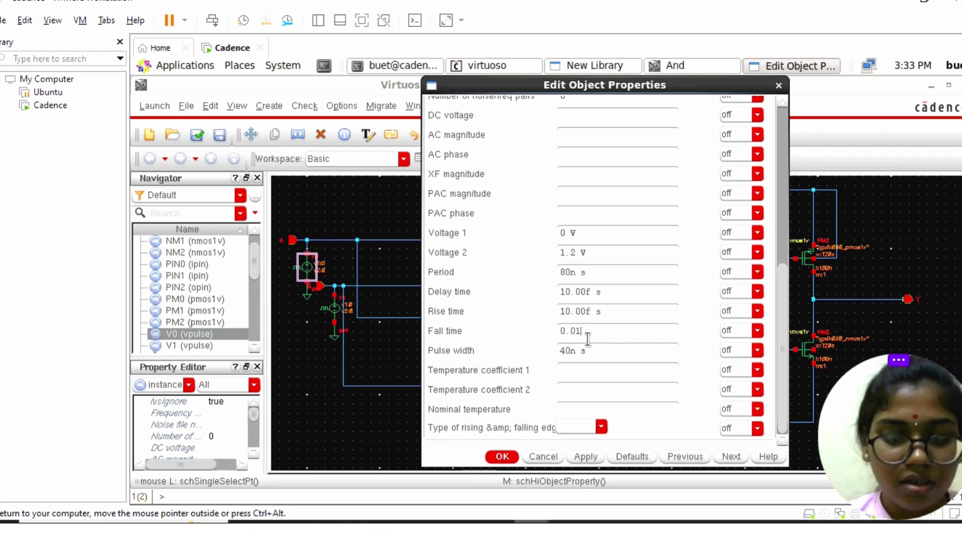
type("p")
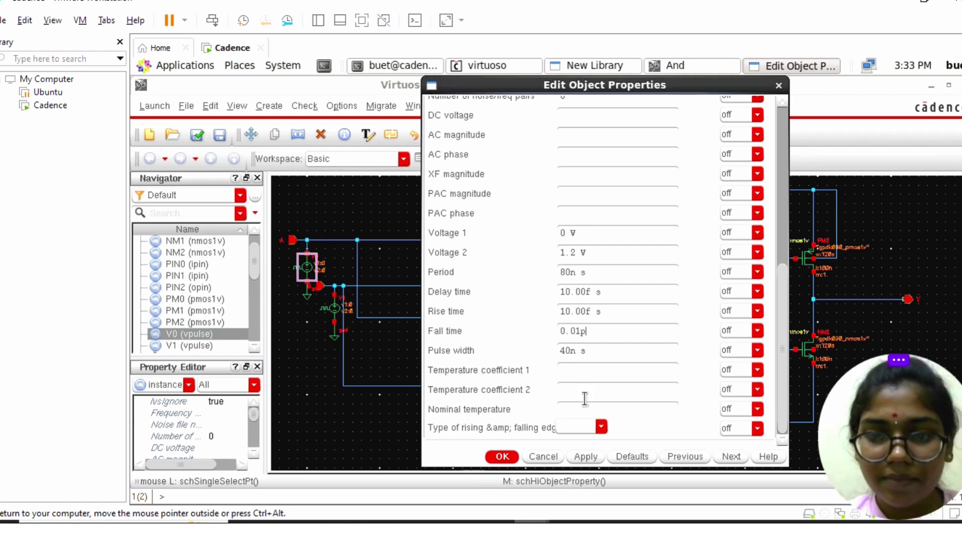
left_click(585, 456)
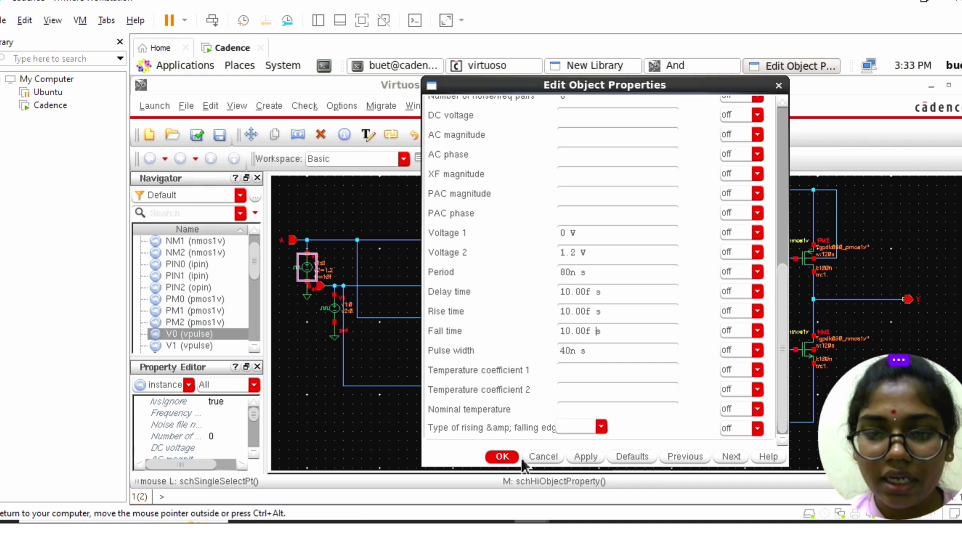
left_click(503, 457)
Set the V1 pulse source's Voltage 2 to 1.2 V, period to 40n and pulse width to 20n.
left_click(338, 318)
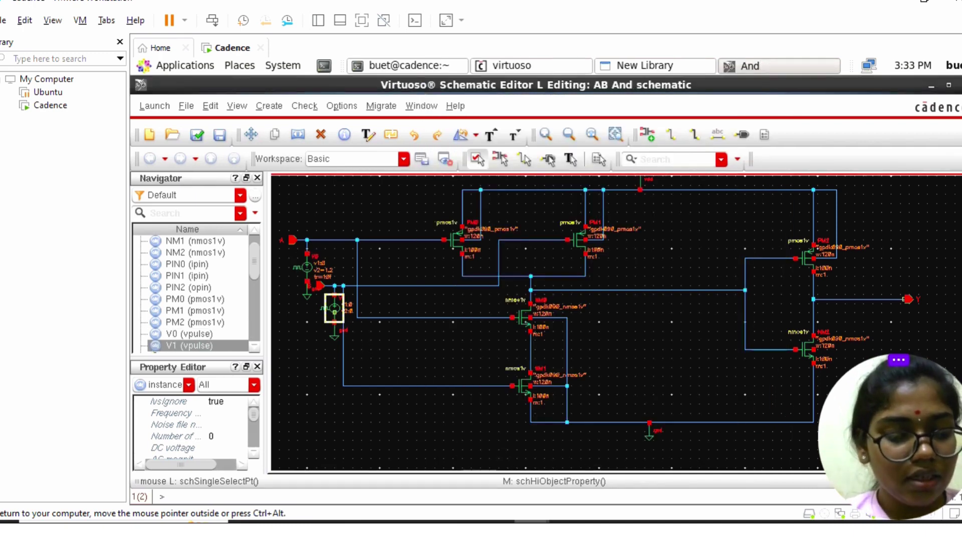
key("q")
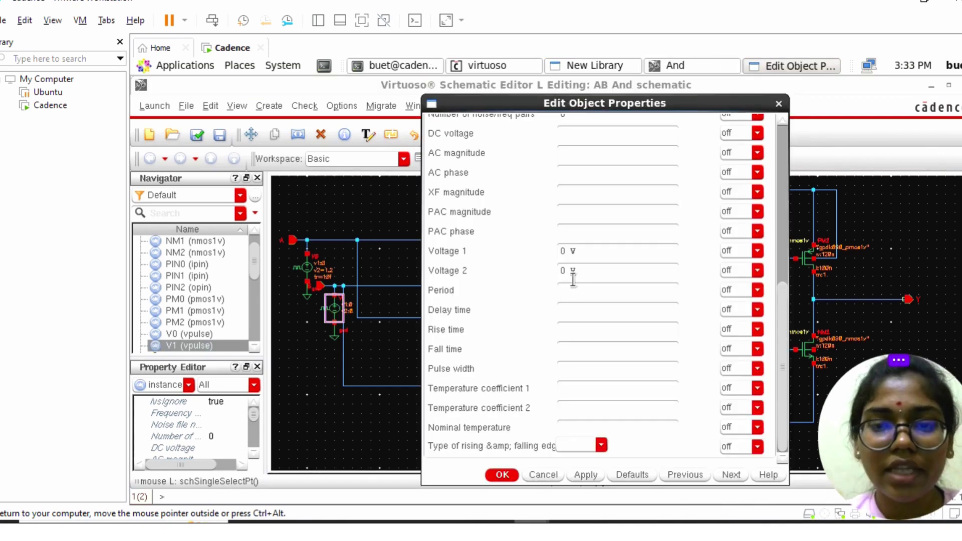
key("BackSpace")
type("1.2")
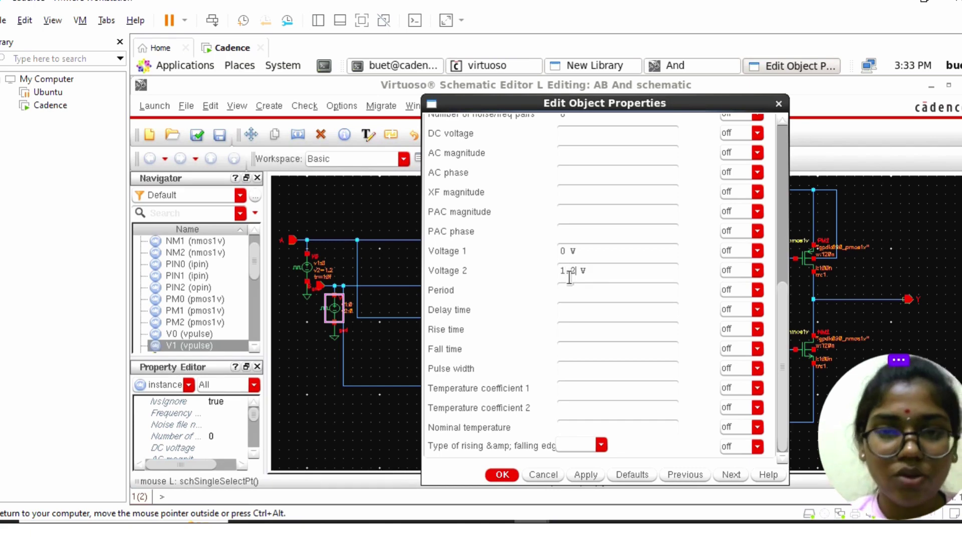
left_click(595, 300)
type("40n")
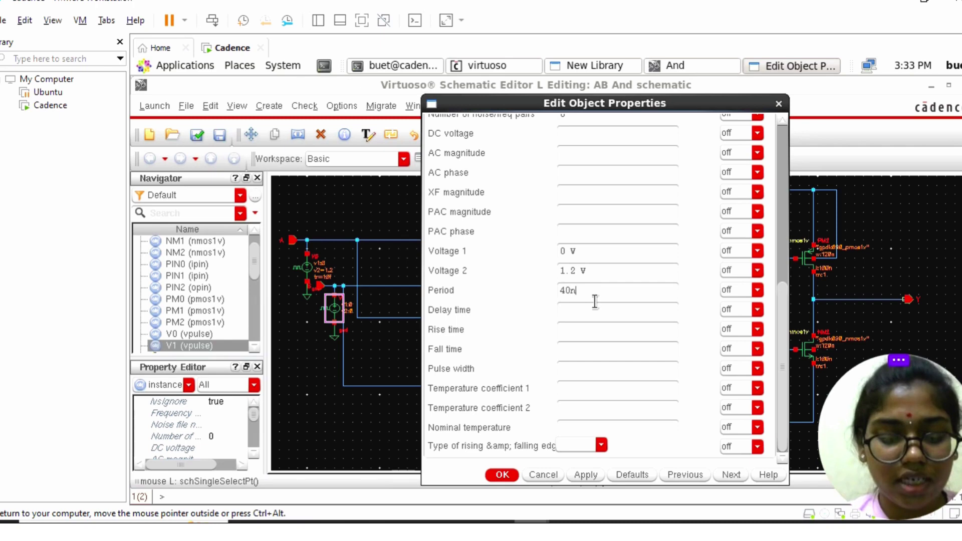
left_click(578, 370)
type("20n")
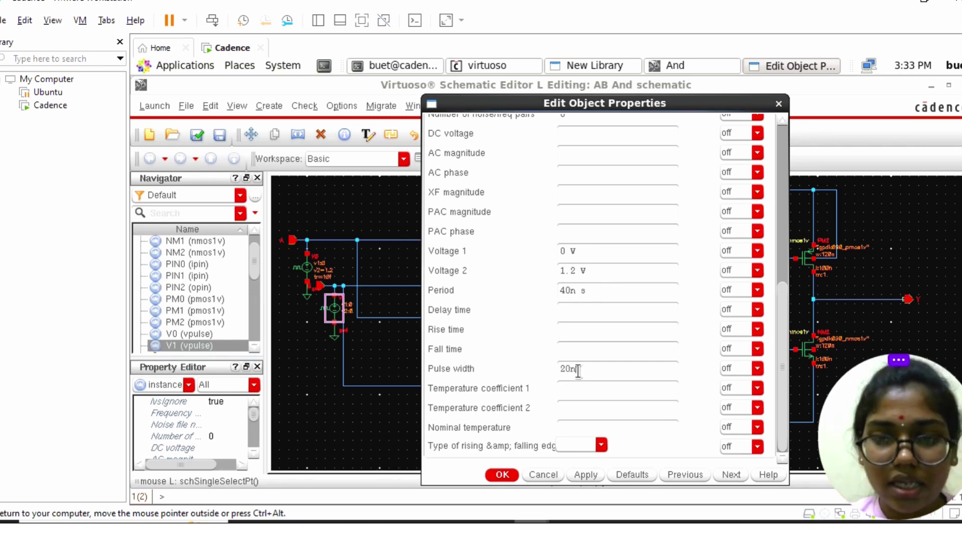
Set V1's delay time, rise time and fall time to 0.01p each and apply the properties.
left_click(581, 317)
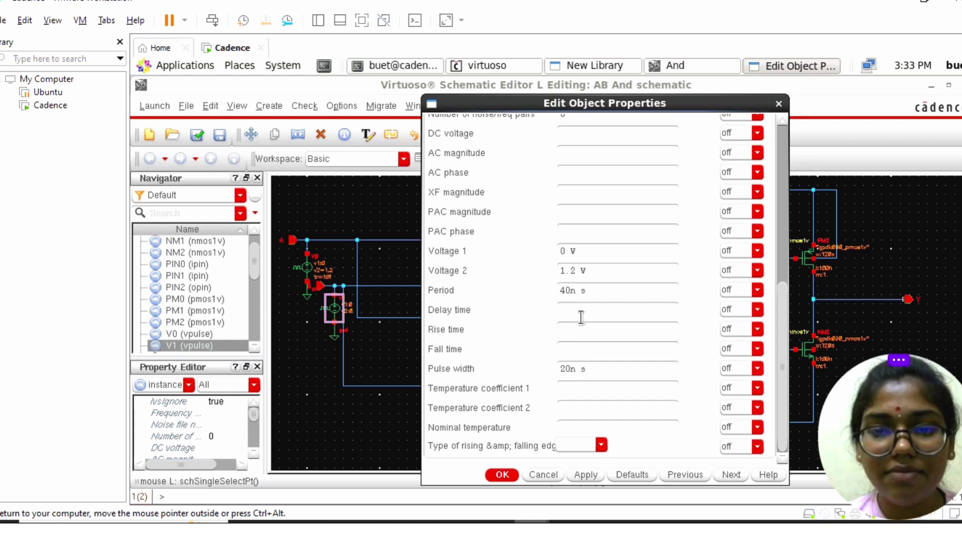
type("0.01p")
left_click(589, 334)
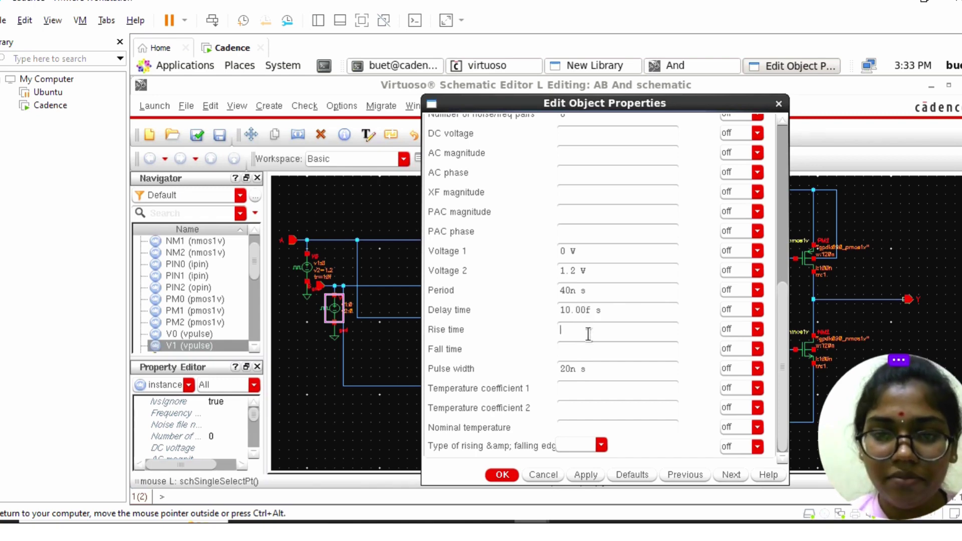
type("0.01p")
left_click(577, 354)
type("0.01p")
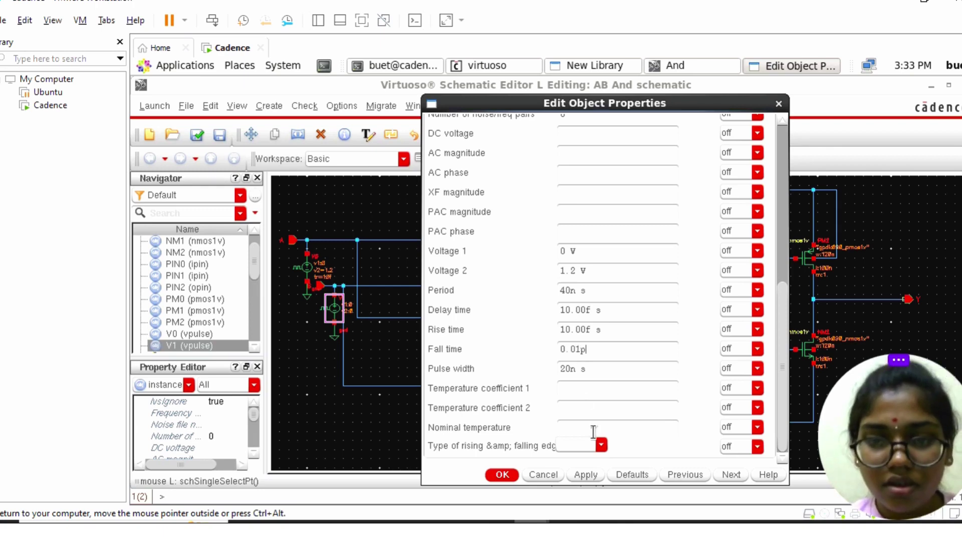
left_click(585, 475)
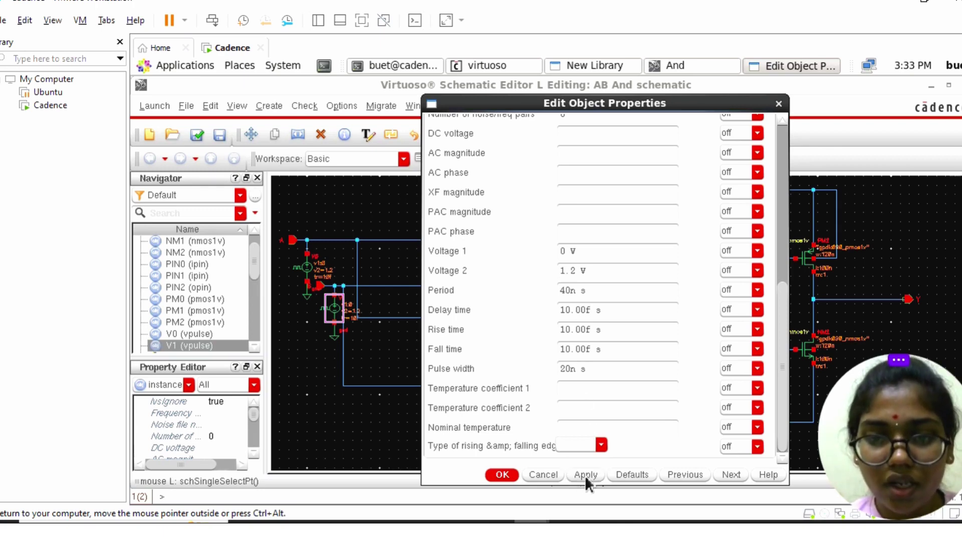
left_click(506, 474)
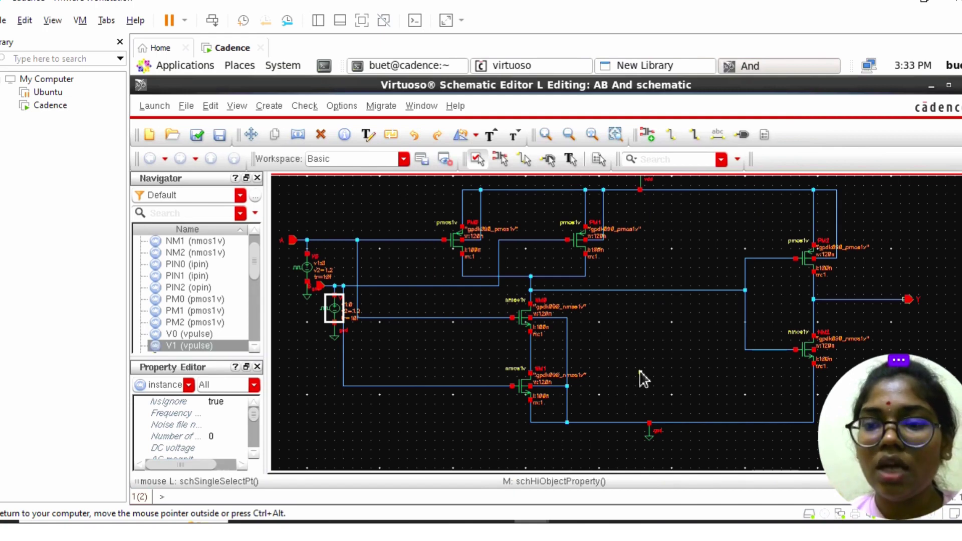
Place a vdd symbol from analogLib in the empty area beyond the inverter stage.
left_click(647, 134)
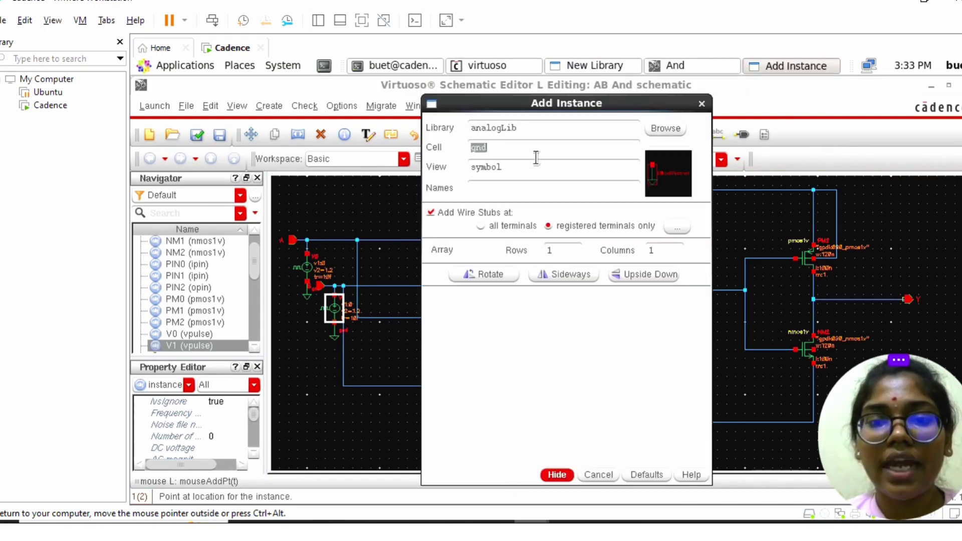
left_click(536, 157)
key("BackSpace")
key("BackSpace")
key("BackSpace")
type("vdd")
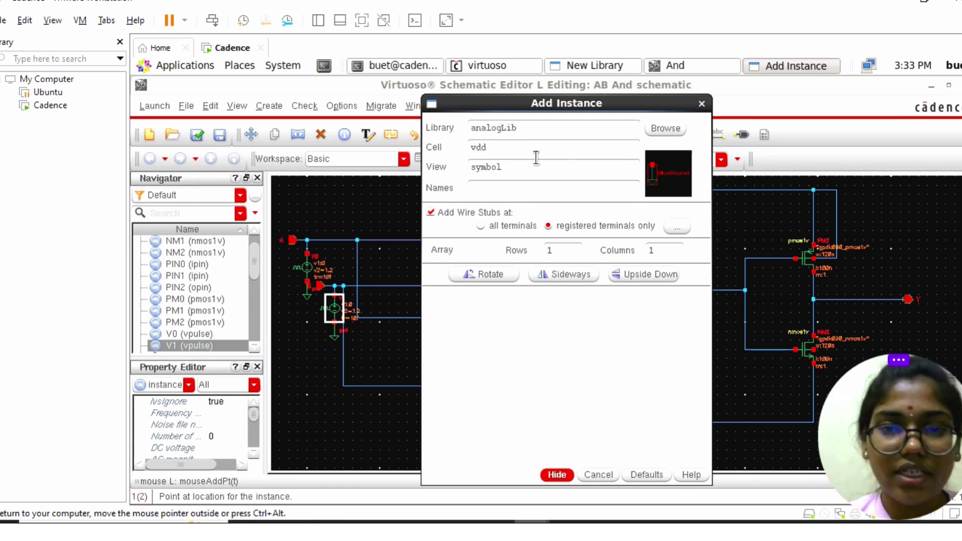
left_click(557, 474)
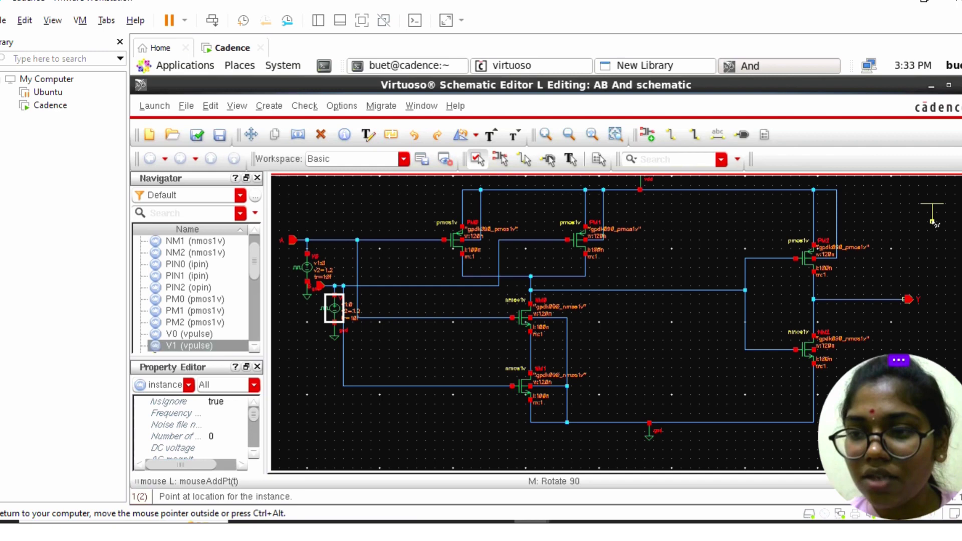
left_click(932, 221)
key("Escape")
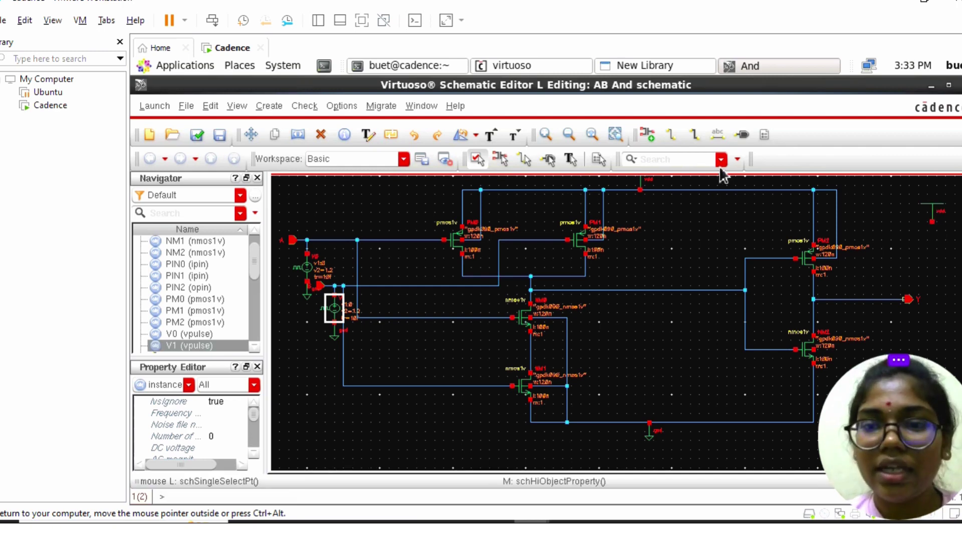
Place a vdc source from analogLib with its upper terminal on the separate vdd symbol.
left_click(648, 134)
left_click(511, 153)
key("BackSpace")
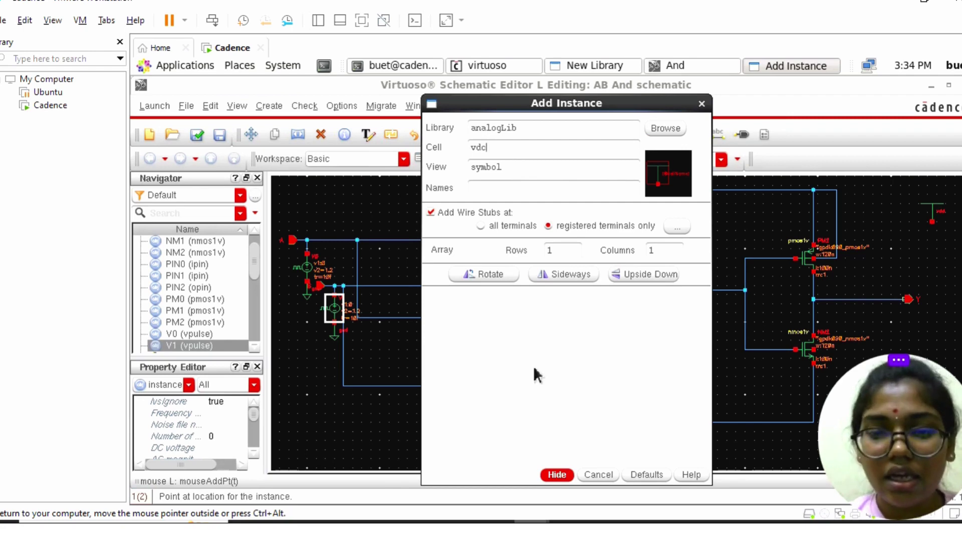
left_click(563, 477)
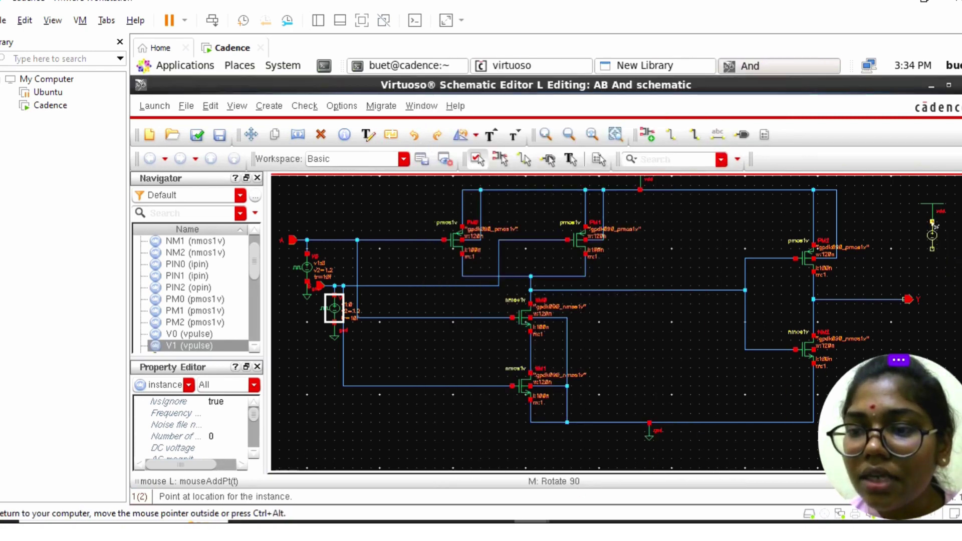
left_click(933, 223)
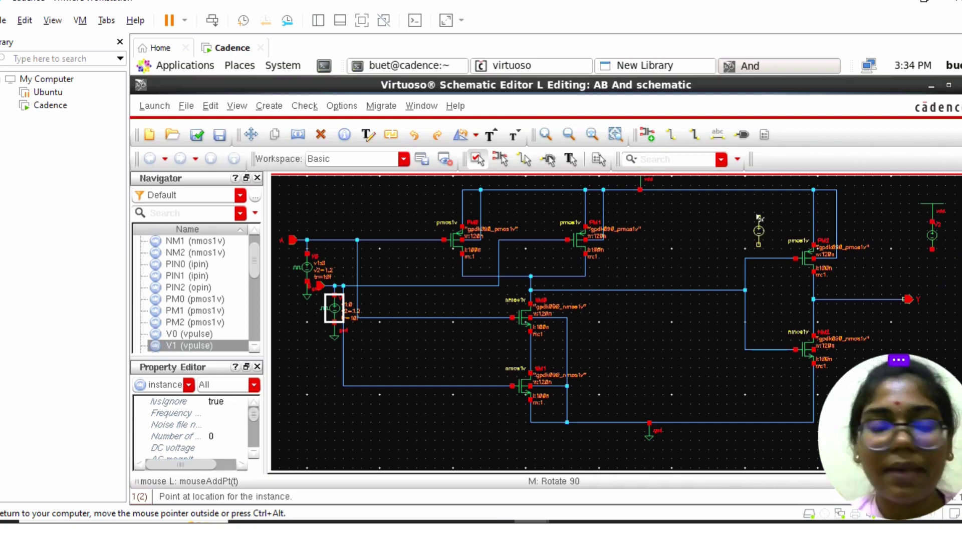
key("Escape")
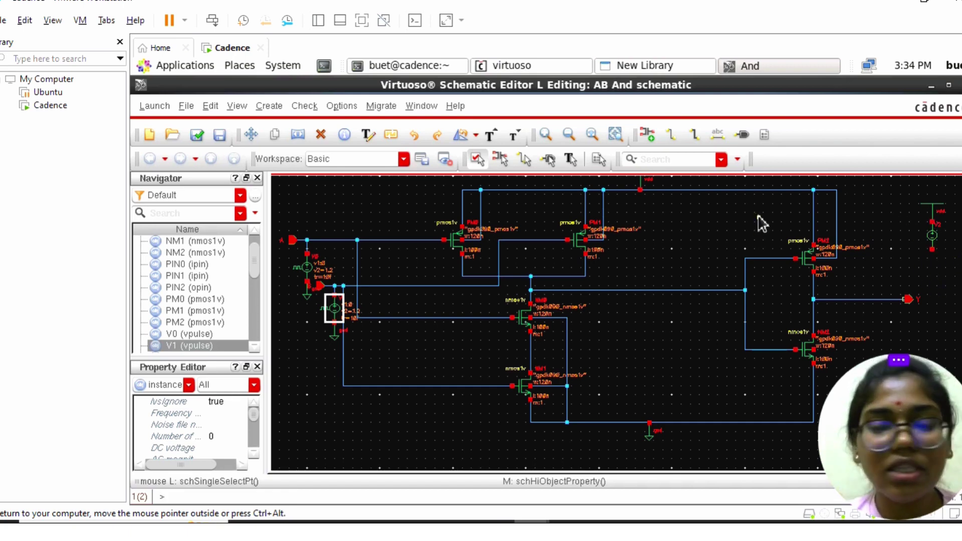
Place an analogLib gnd symbol on the lower terminal of the vdc source.
left_click(648, 133)
left_click(522, 151)
key("BackSpace")
key("BackSpace")
key("BackSpace")
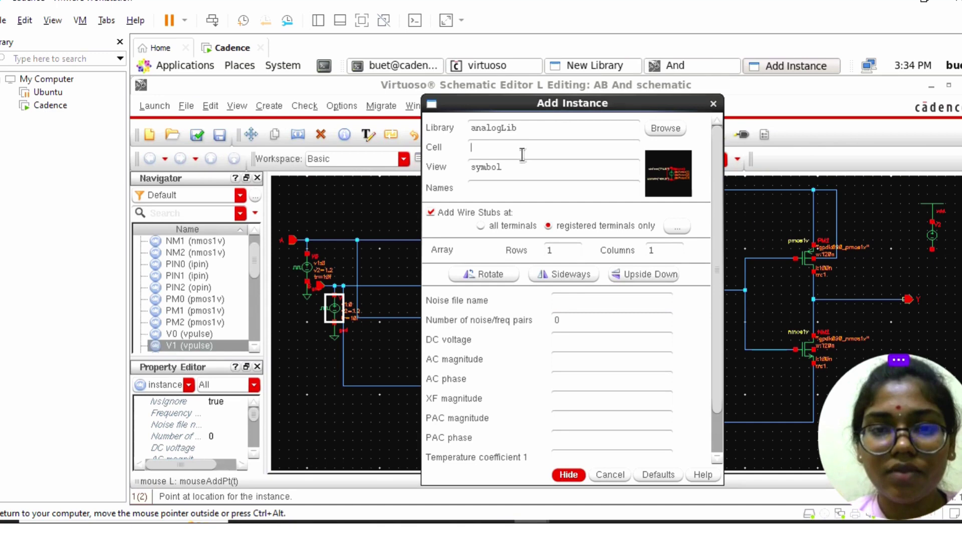
type("gnd")
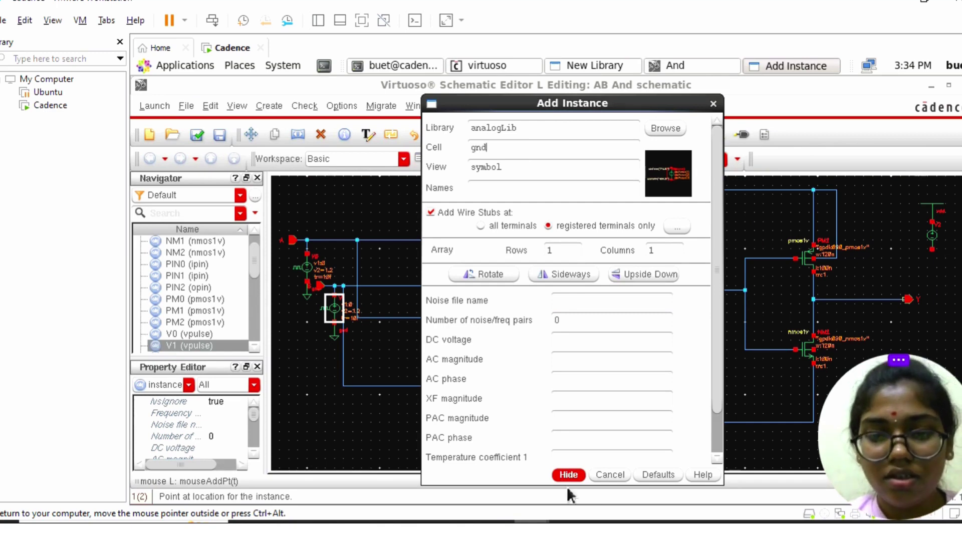
left_click(568, 475)
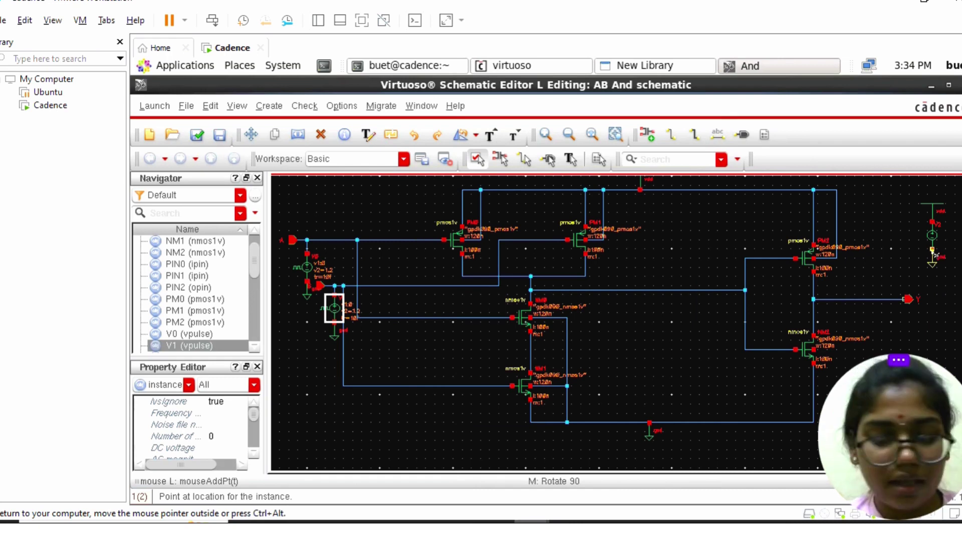
left_click(933, 253)
key("Escape")
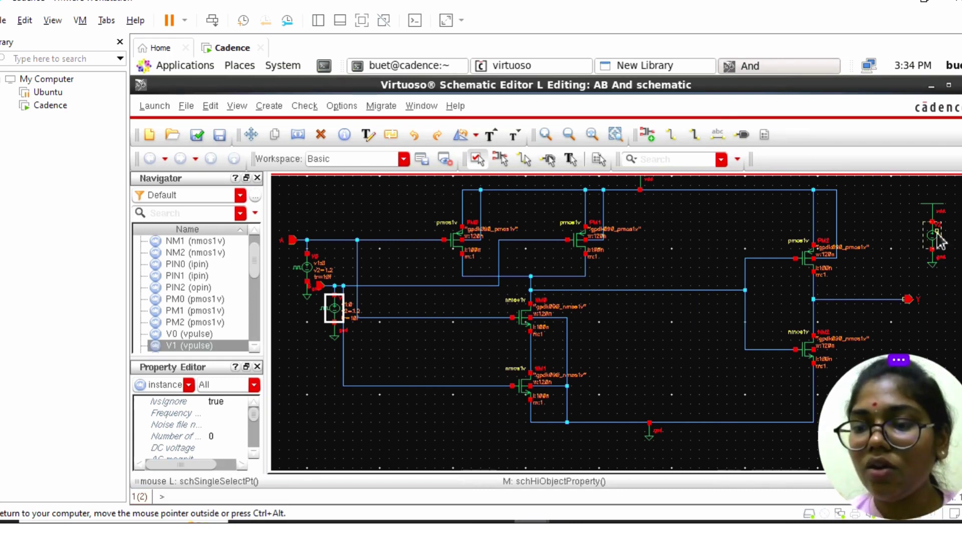
Set the vdc source's DC voltage to 1.2 V and apply the properties.
left_click(935, 236)
key("q")
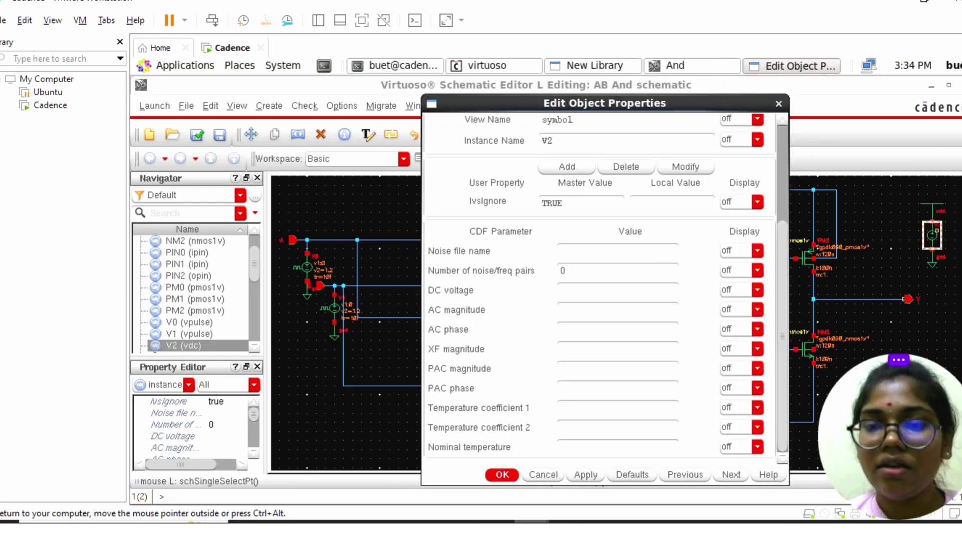
left_click(598, 294)
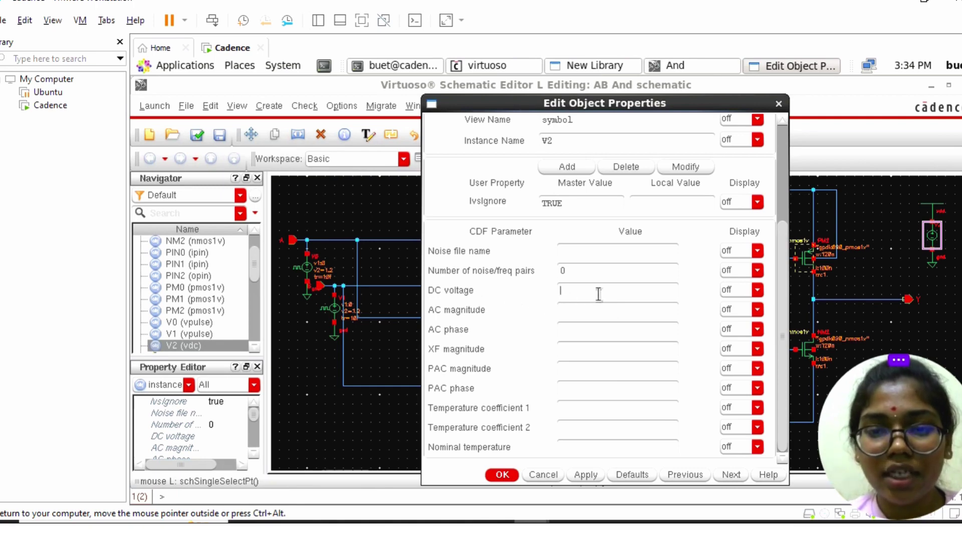
type("1.2")
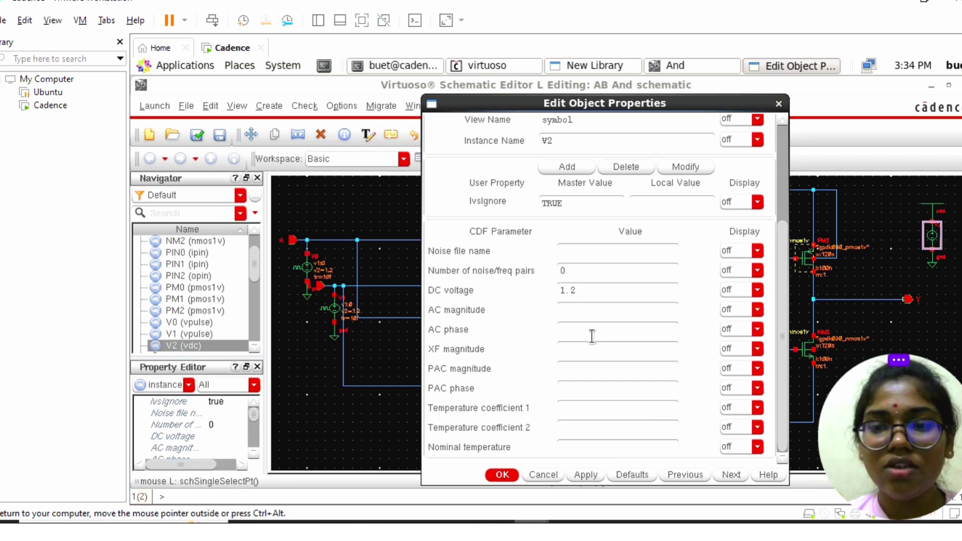
left_click(586, 475)
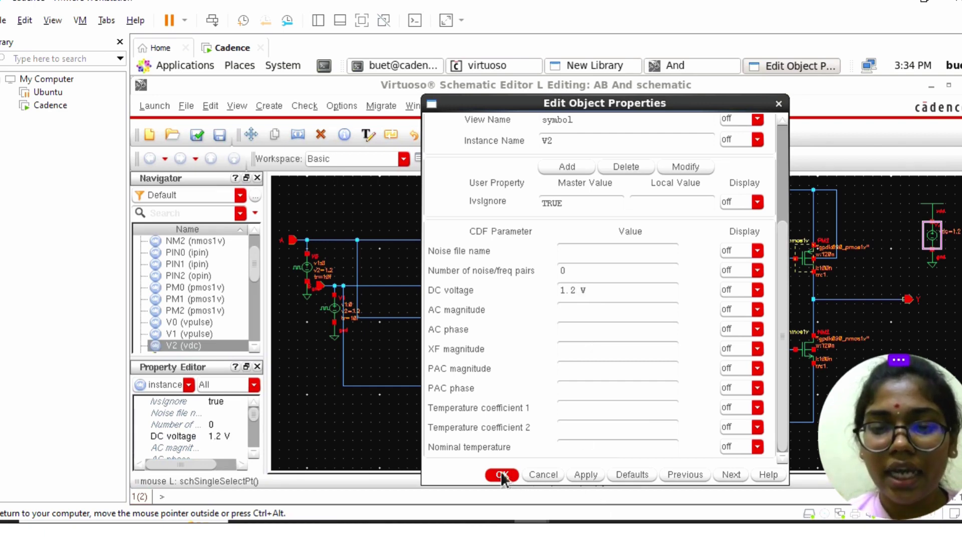
left_click(502, 475)
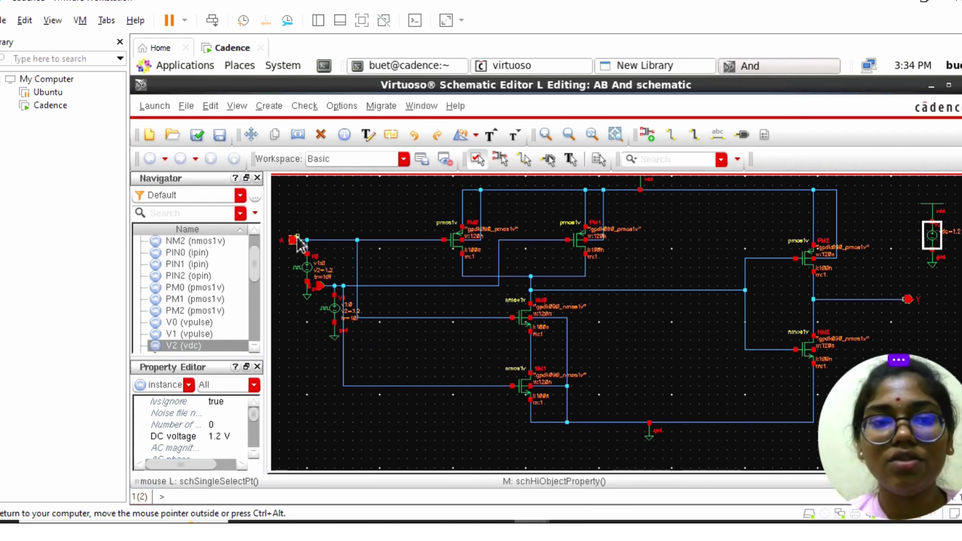
Check and save the And schematic, repeating the check and dismissing its report each time.
left_click(198, 135)
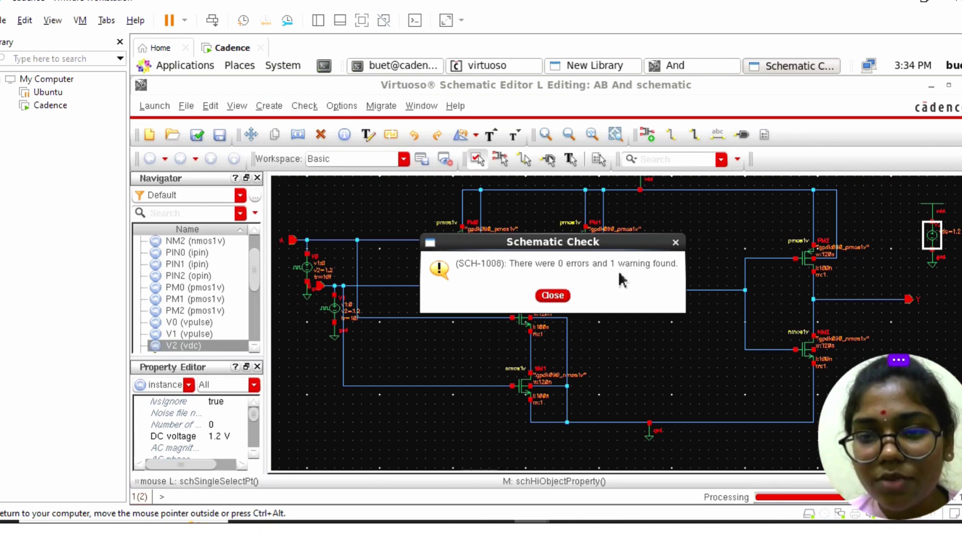
left_click(552, 295)
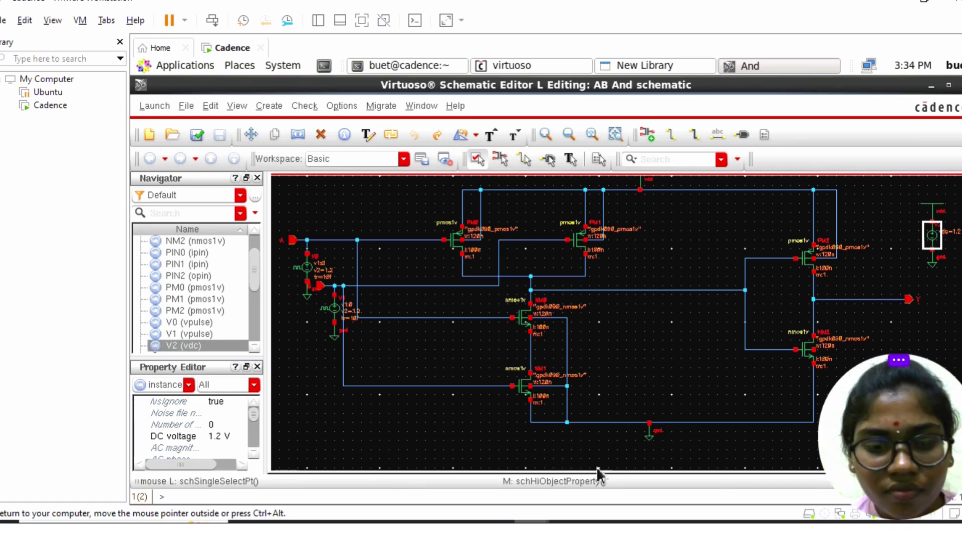
left_click(197, 134)
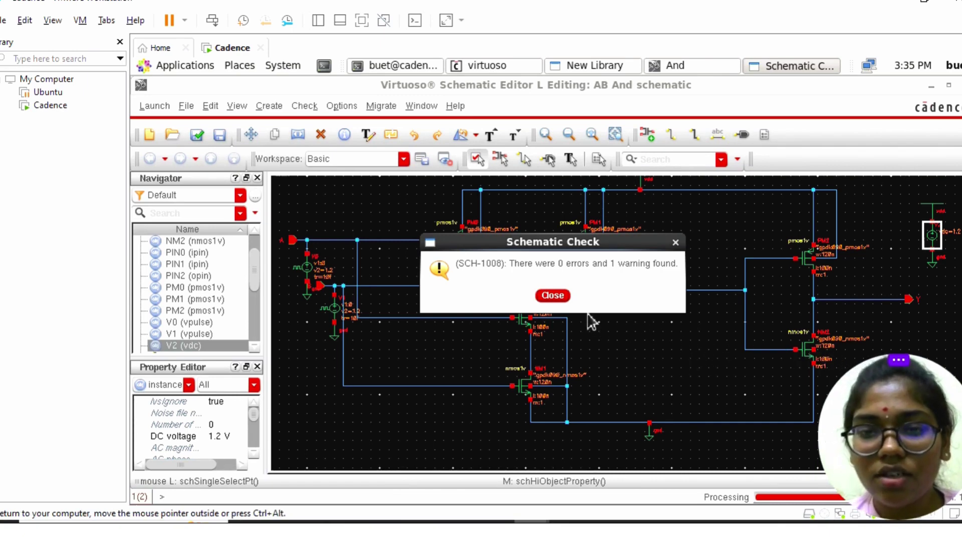
left_click(560, 298)
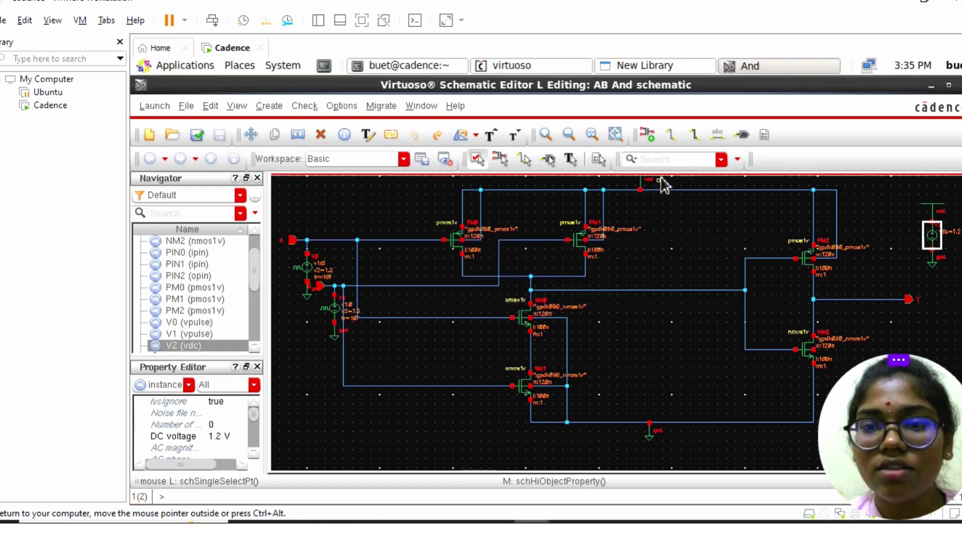
Wire the body terminal of the inverter's NMOS transistor to the ground line, and check and save the schematic.
left_click(672, 137)
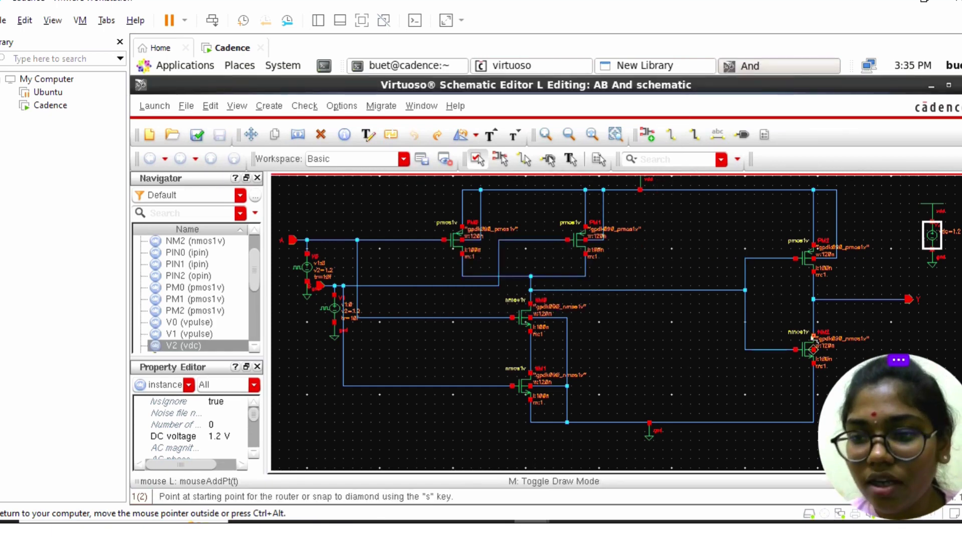
left_click(814, 350)
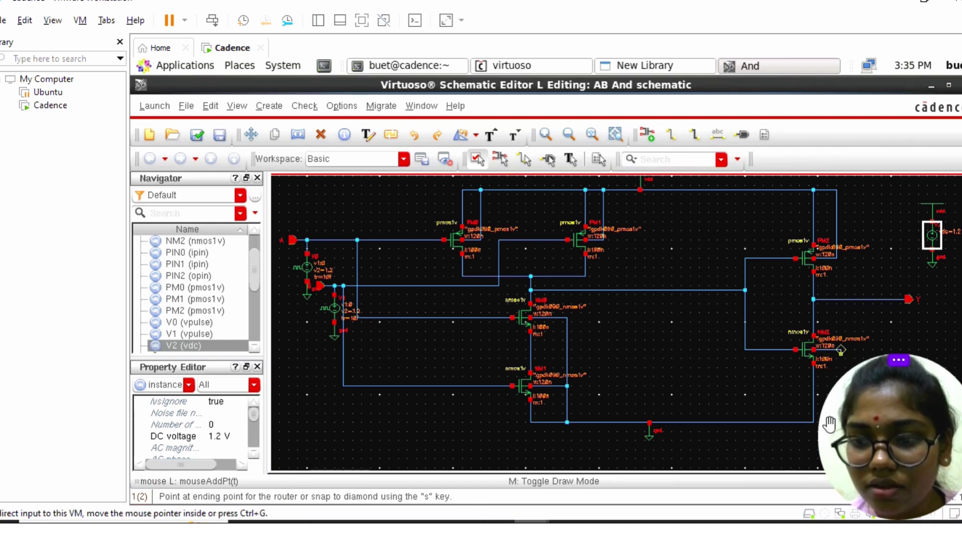
left_click(812, 422)
key("Escape")
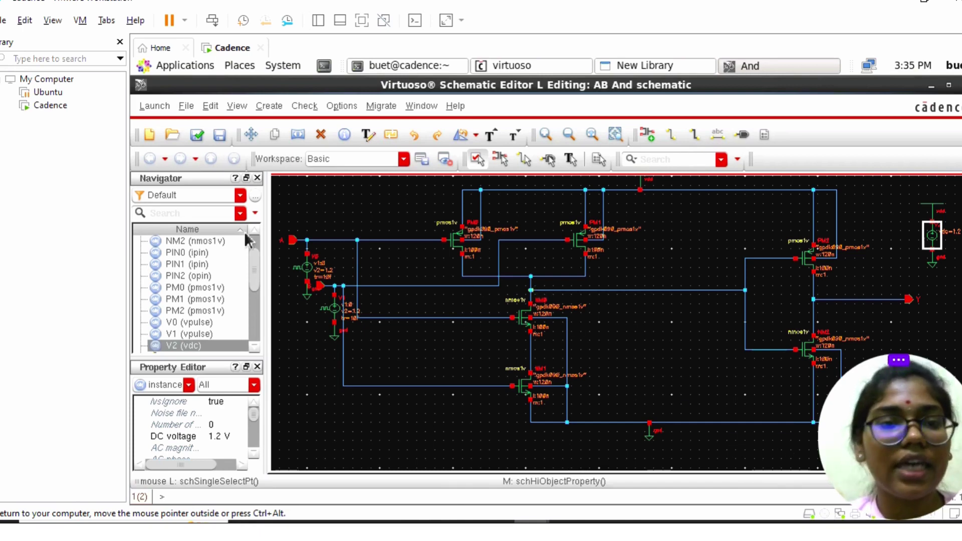
left_click(195, 136)
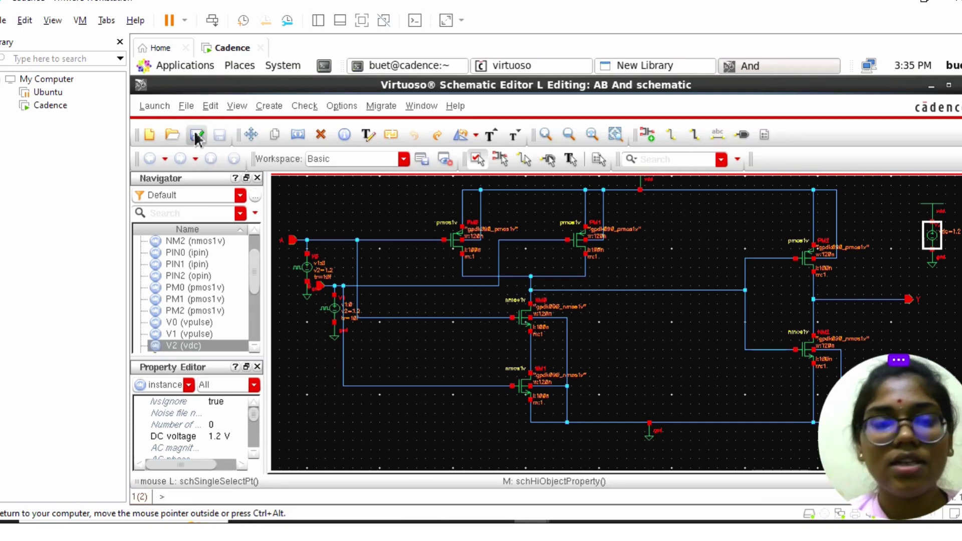
Launch ADE L and add an enabled transient analysis with stop time 100n and moderate accuracy.
left_click(160, 108)
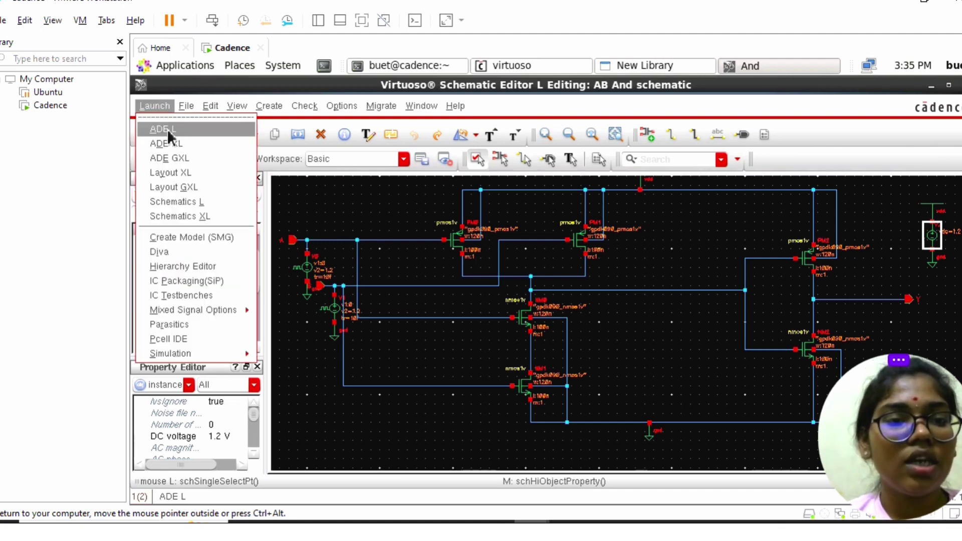
left_click(167, 129)
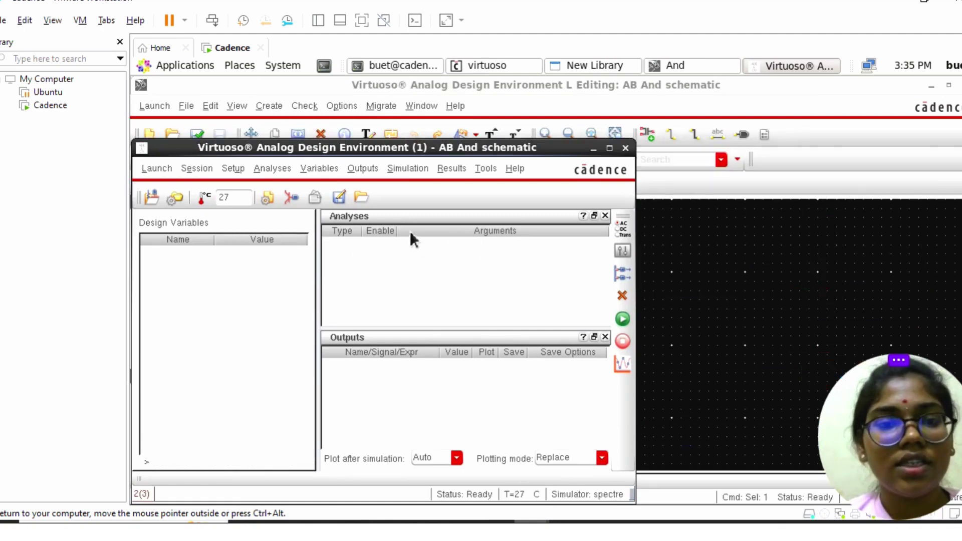
left_click(275, 168)
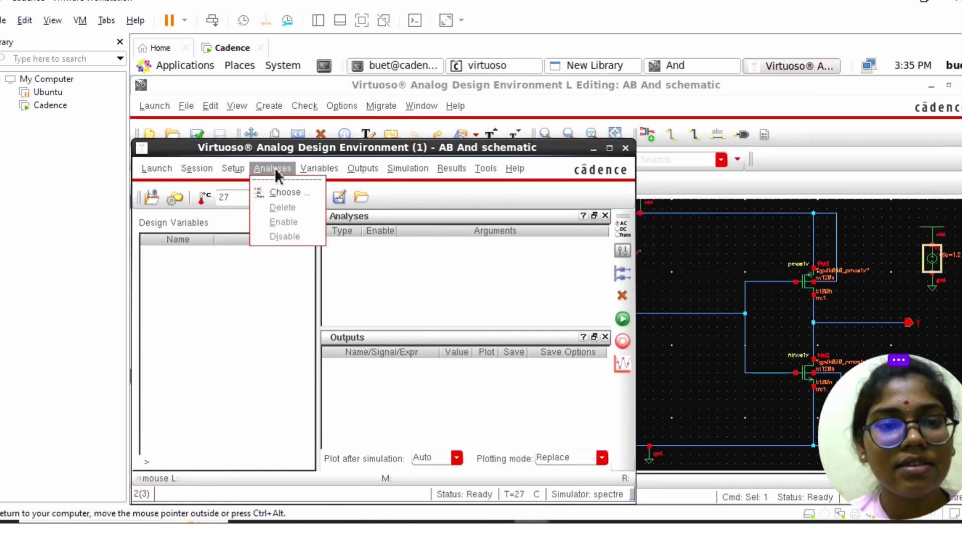
left_click(281, 191)
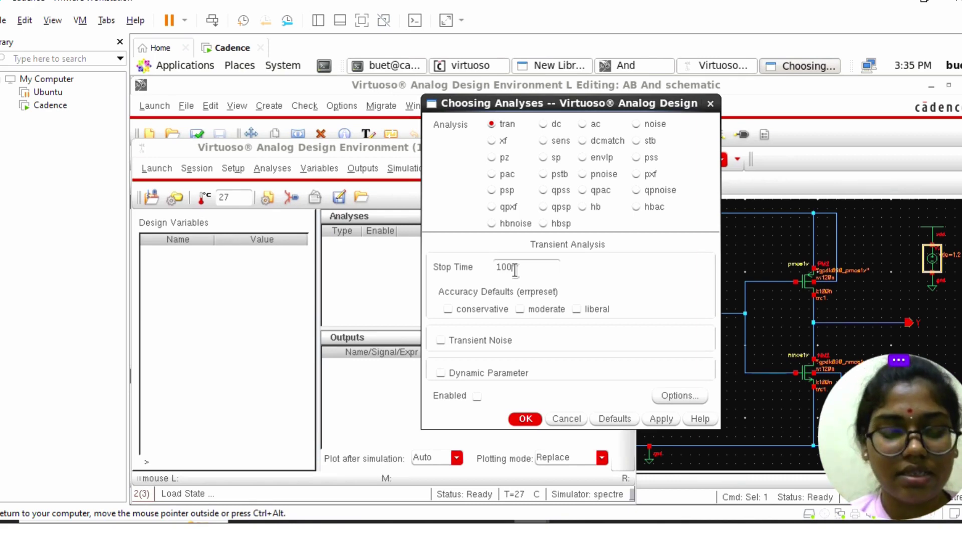
left_click(528, 308)
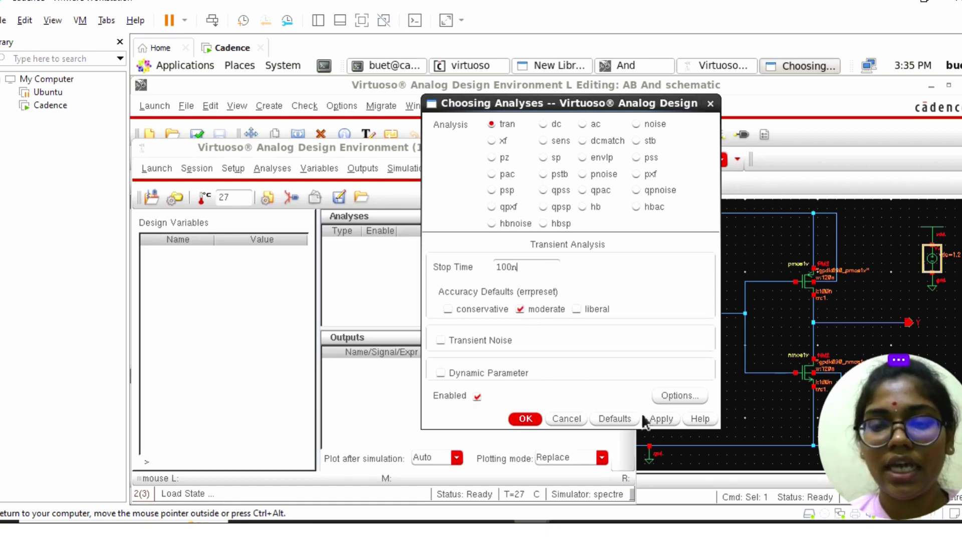
left_click(662, 419)
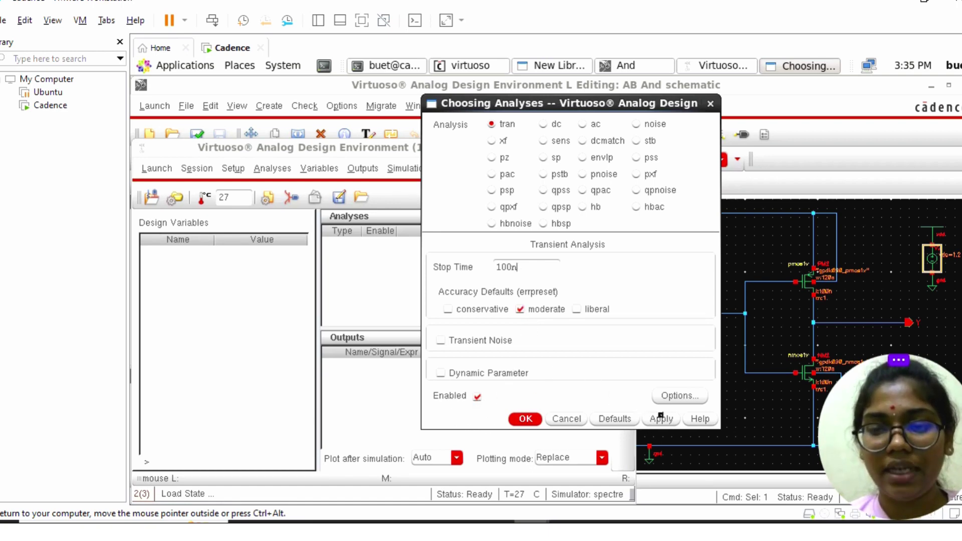
left_click(525, 418)
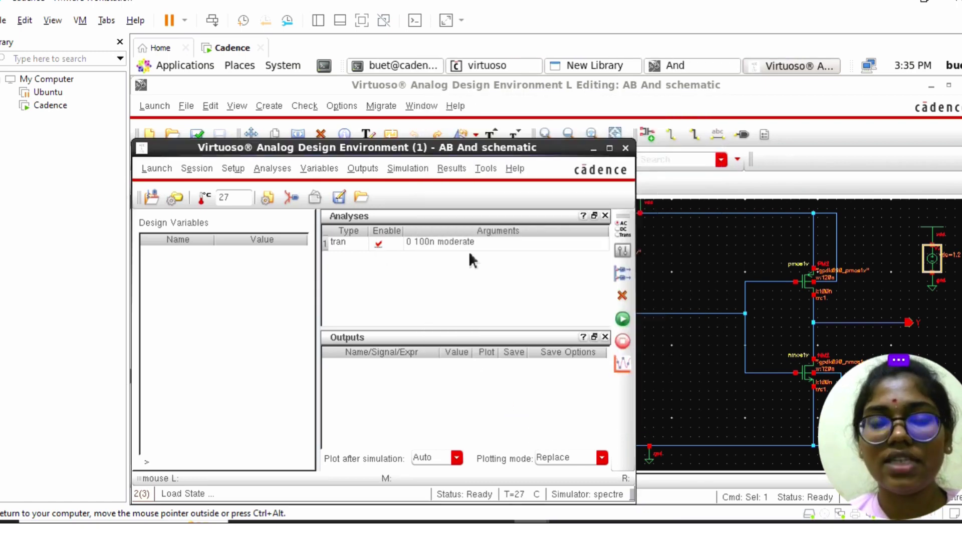
Set up nets A, B and Y, picked from the And schematic, as plotted simulation outputs and accept the setup.
left_click(622, 277)
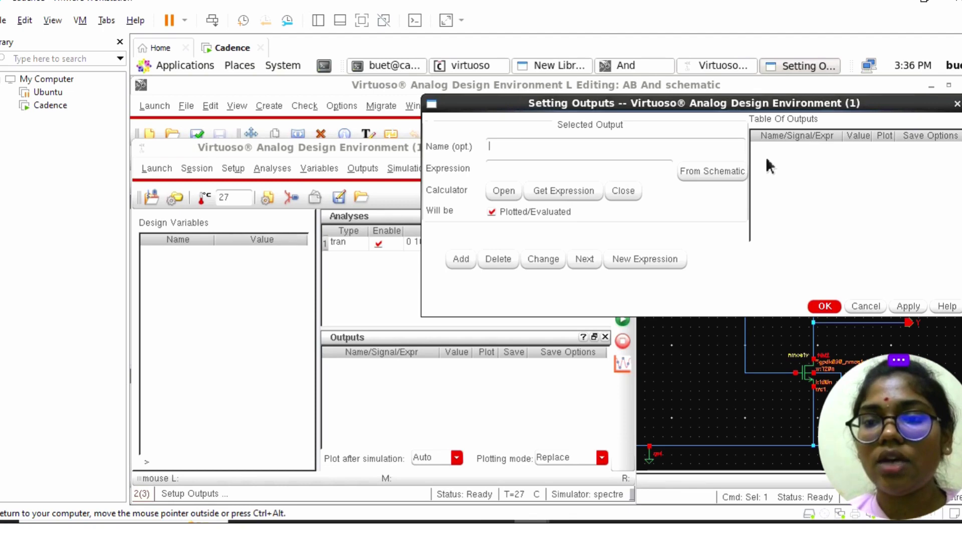
left_click(723, 171)
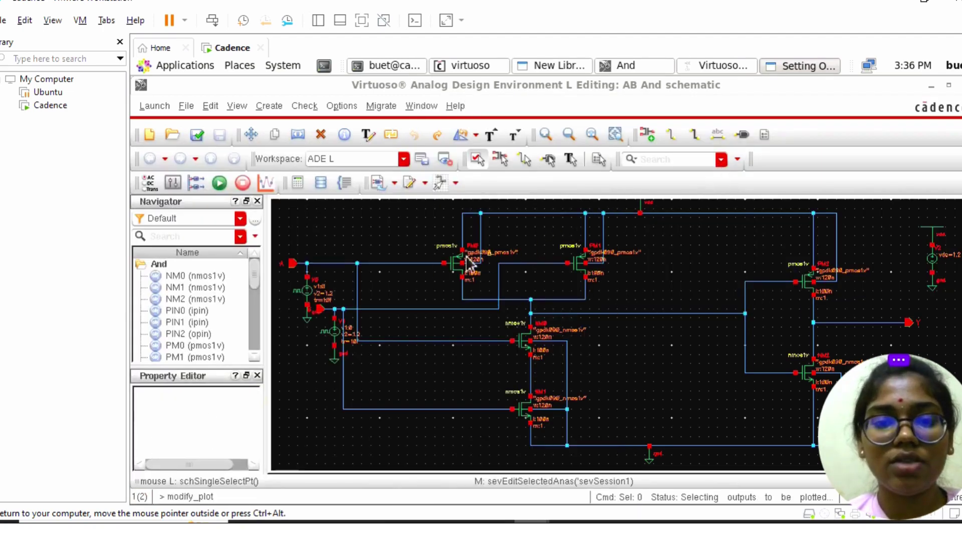
left_click(414, 263)
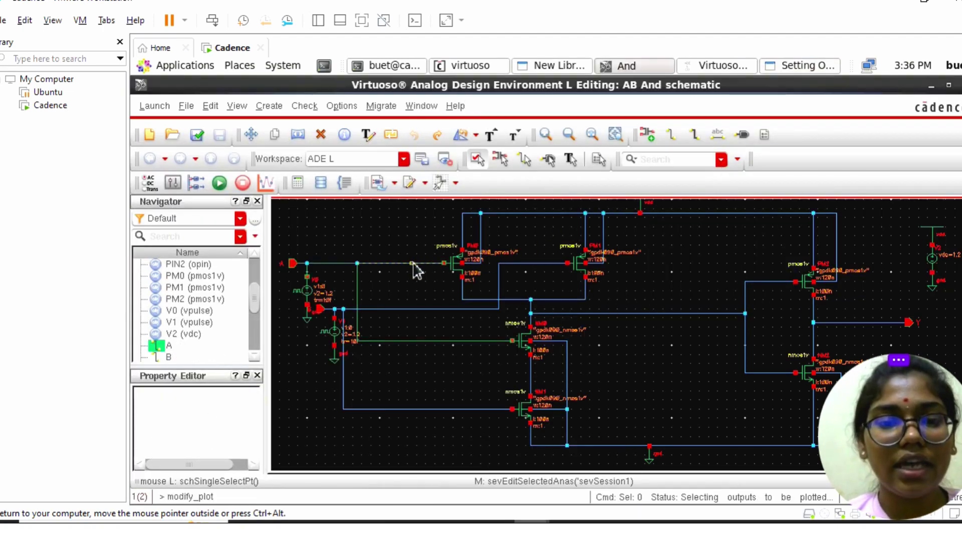
left_click(414, 309)
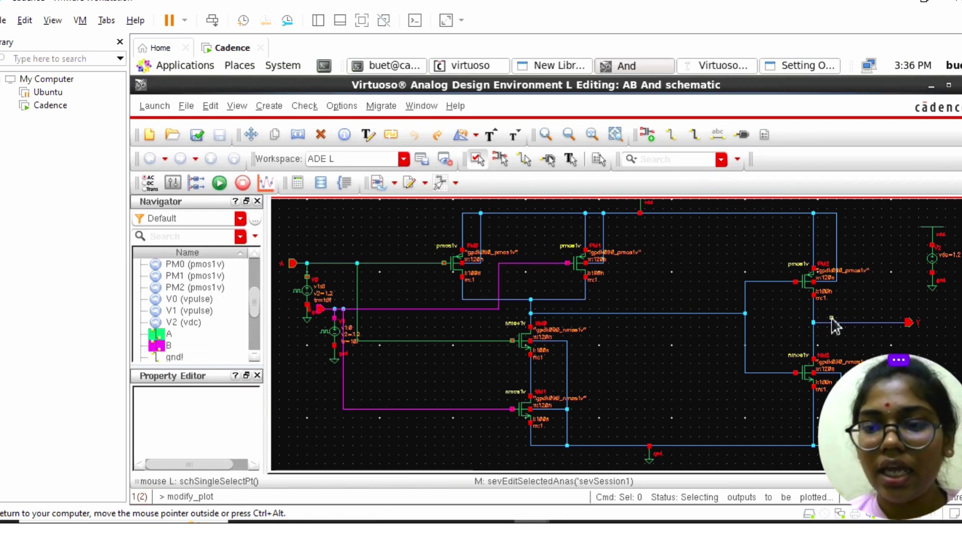
left_click(846, 324)
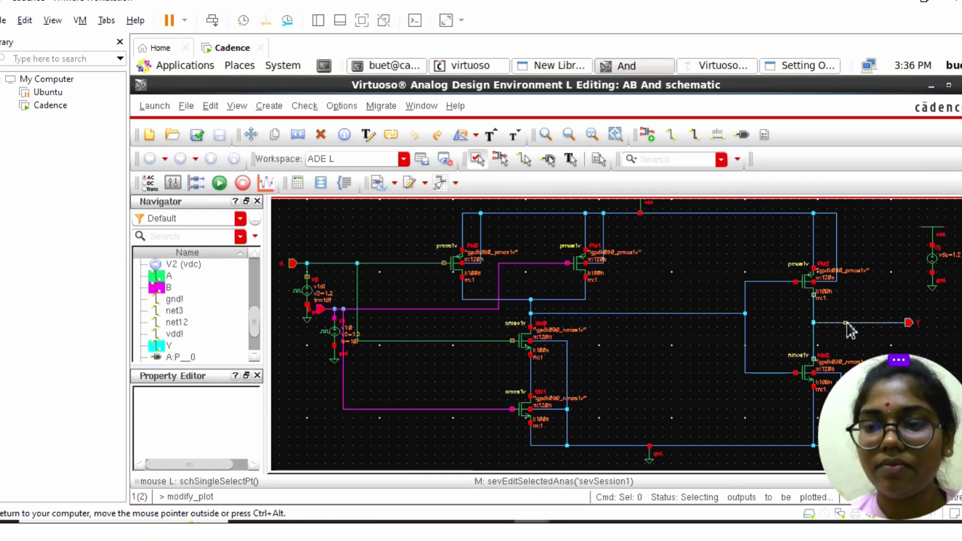
left_click(822, 67)
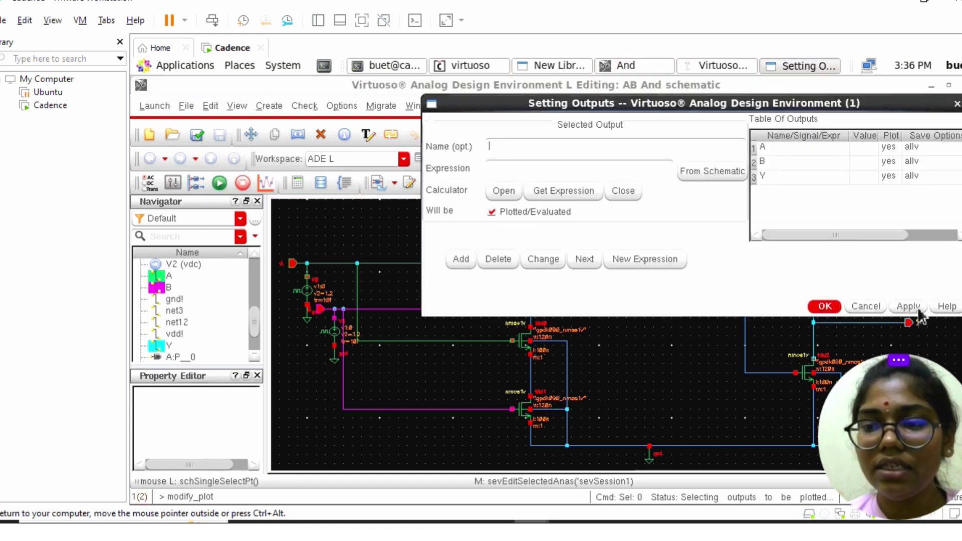
left_click(828, 307)
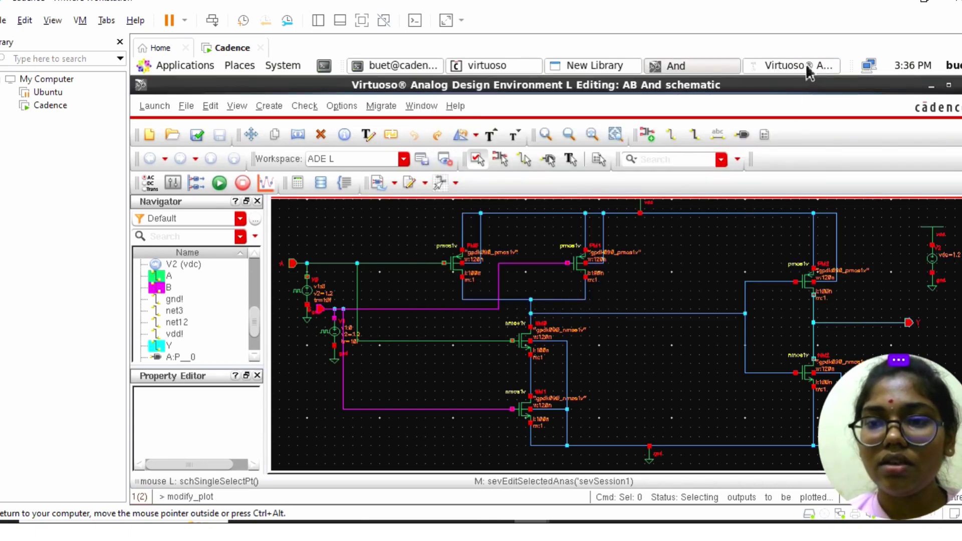
Run the transient simulation from the ADE L session and maximize the waveform window.
left_click(807, 66)
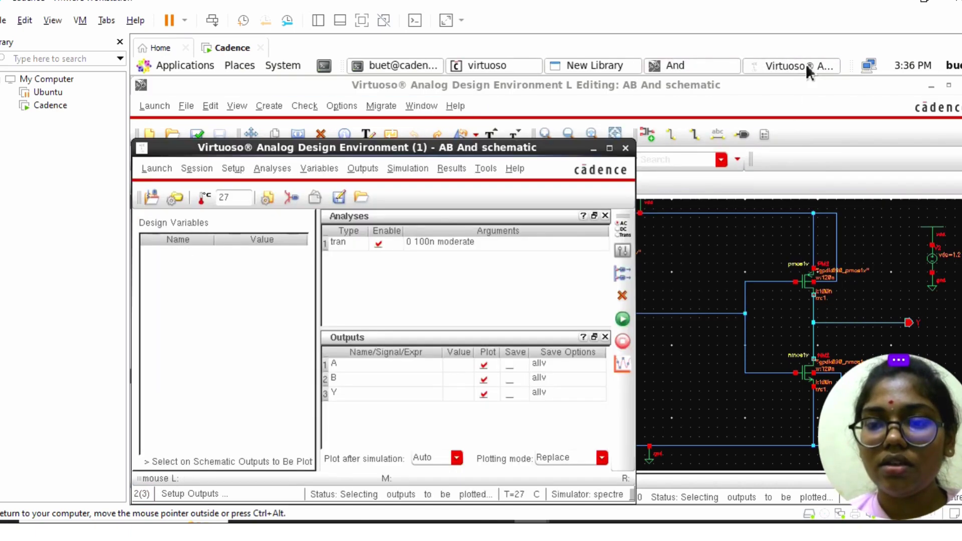
left_click(624, 318)
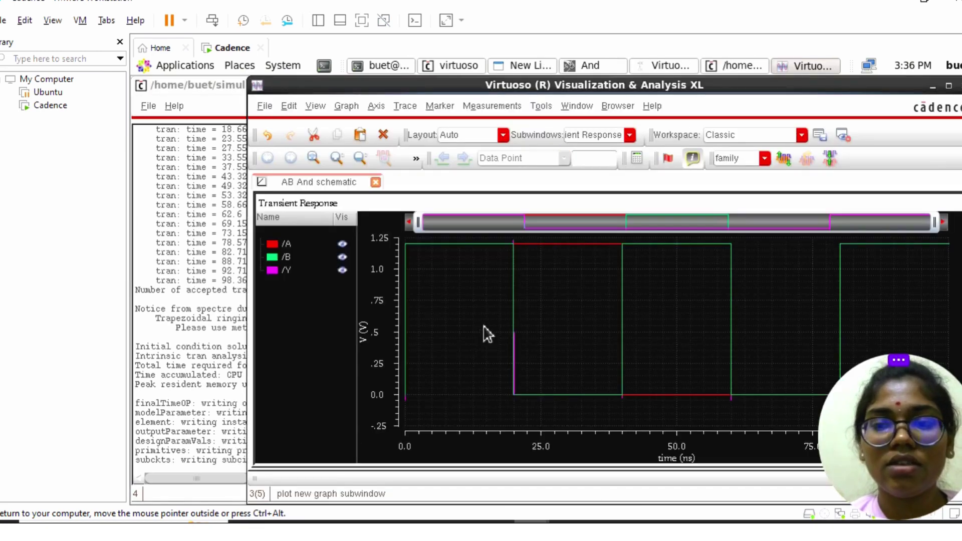
left_click(949, 87)
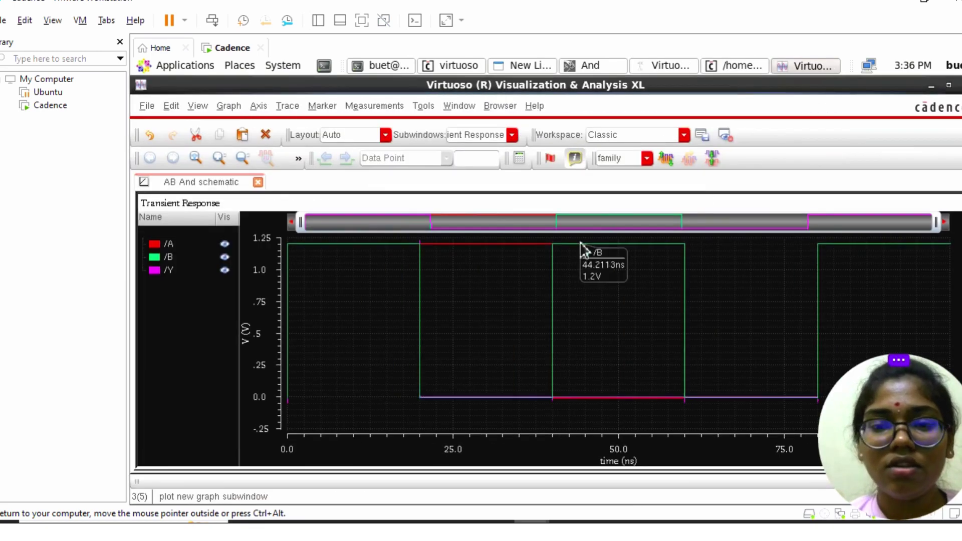
Split the combined transient response strip by trace so each signal has its own strip.
right_click(186, 339)
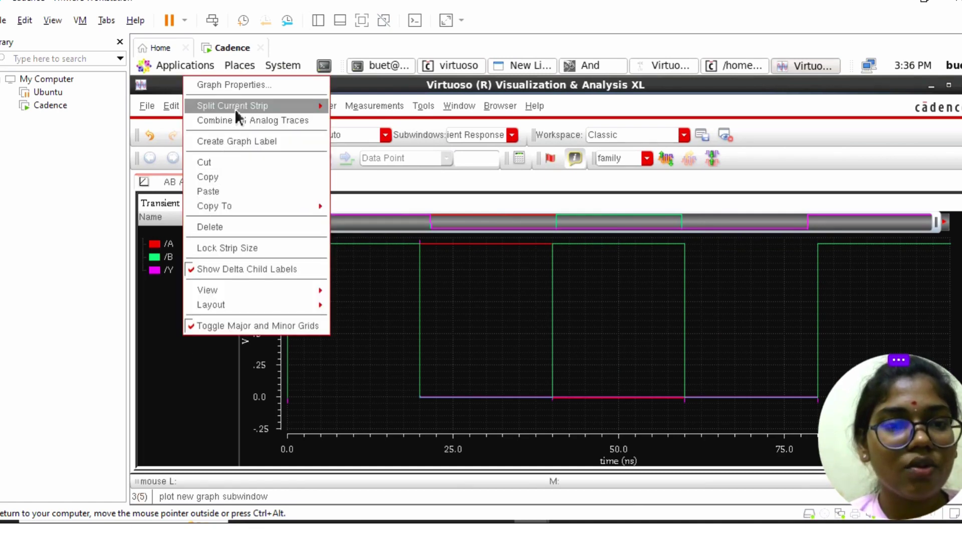
mouse_move(235, 108)
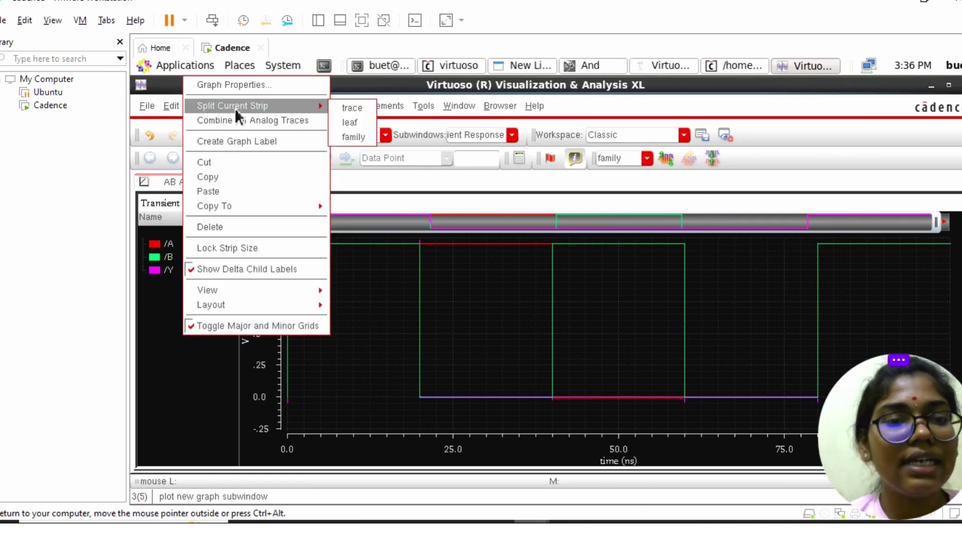
left_click(349, 109)
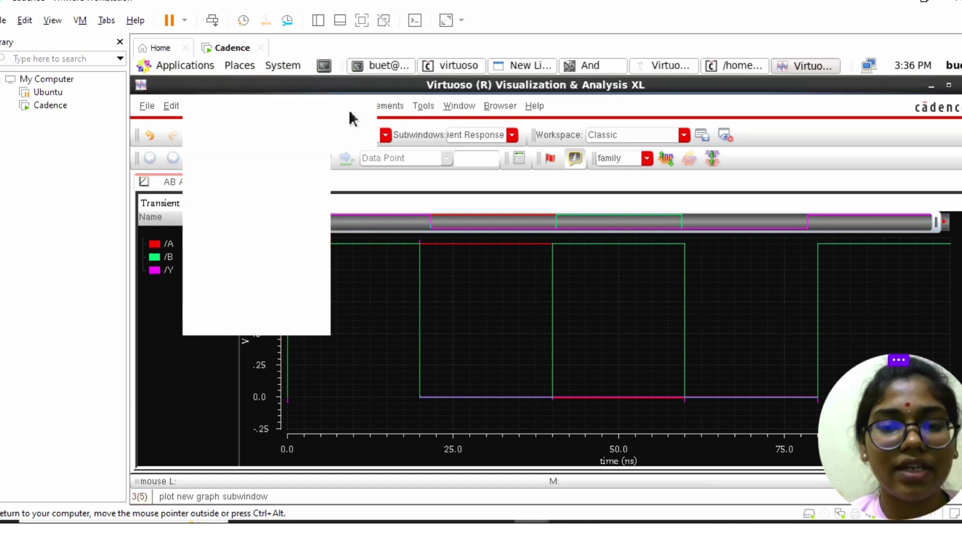
Set the line width of the /A, /B and /Y traces to Thick.
left_click(353, 244)
right_click(355, 246)
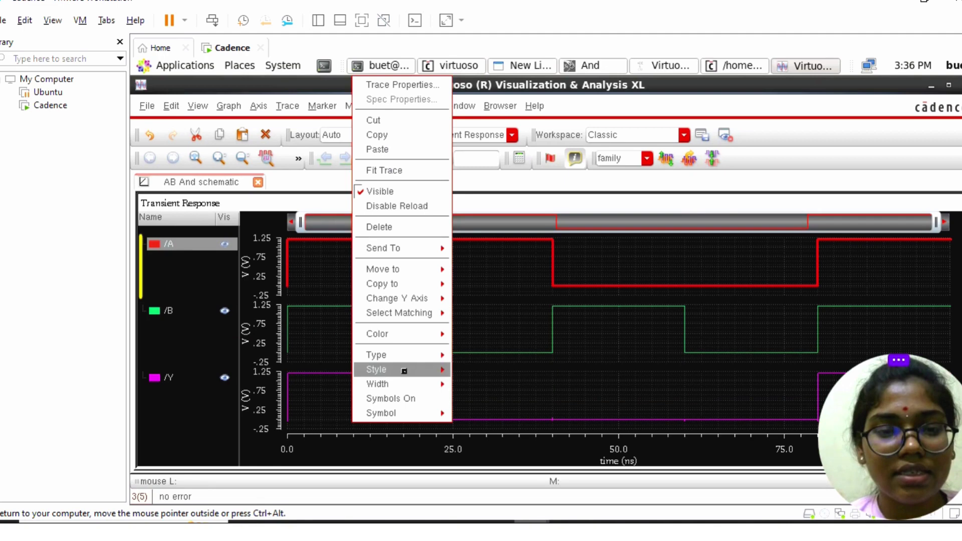
mouse_move(416, 384)
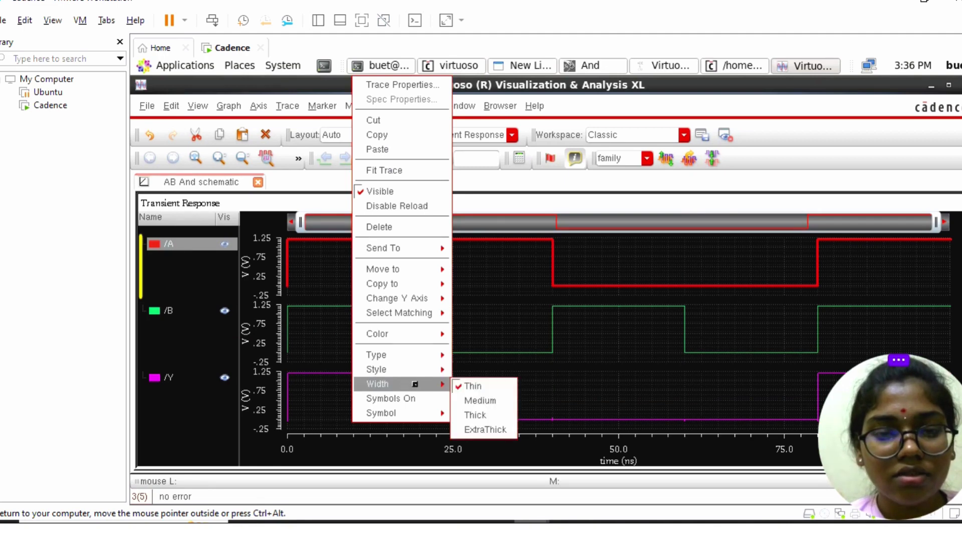
left_click(474, 415)
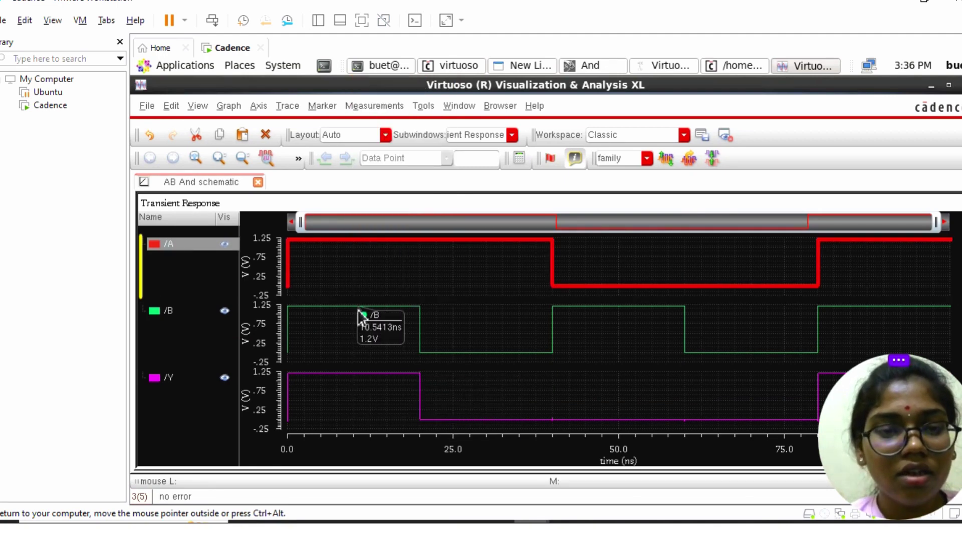
left_click(358, 308)
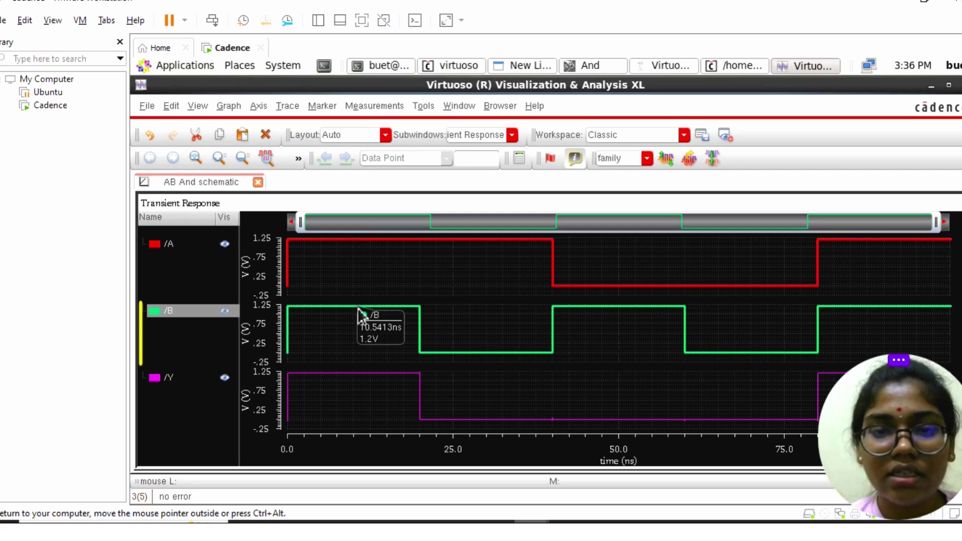
right_click(359, 308)
mouse_move(429, 387)
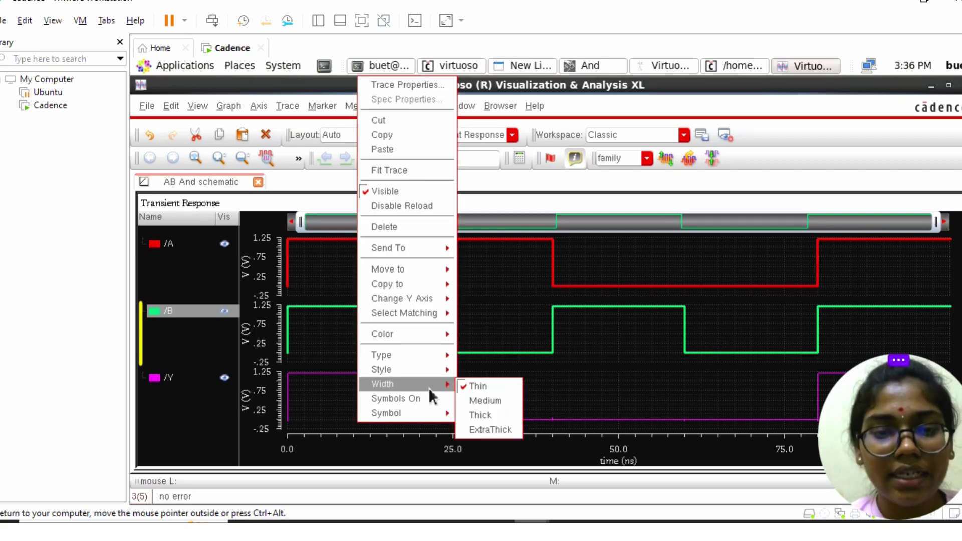
left_click(478, 414)
left_click(398, 385)
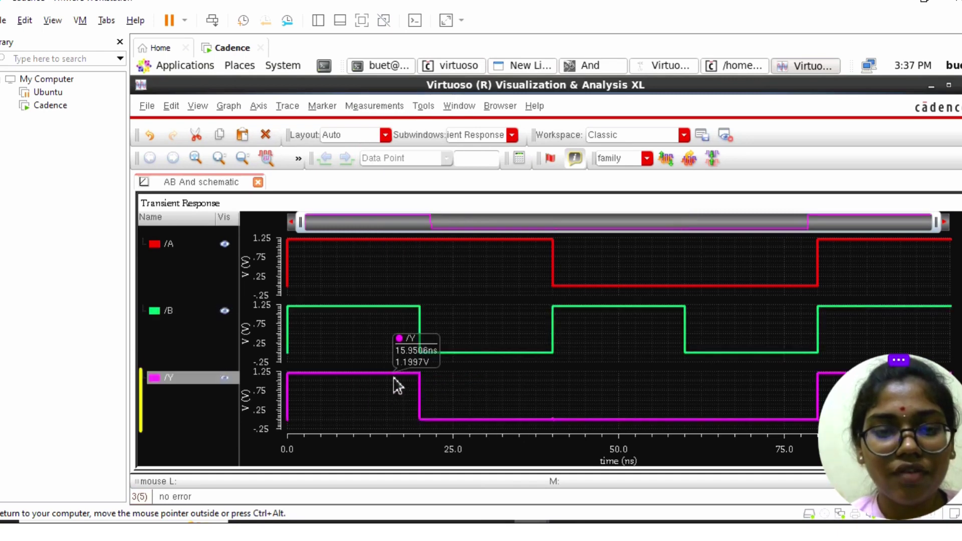
right_click(397, 385)
mouse_move(455, 386)
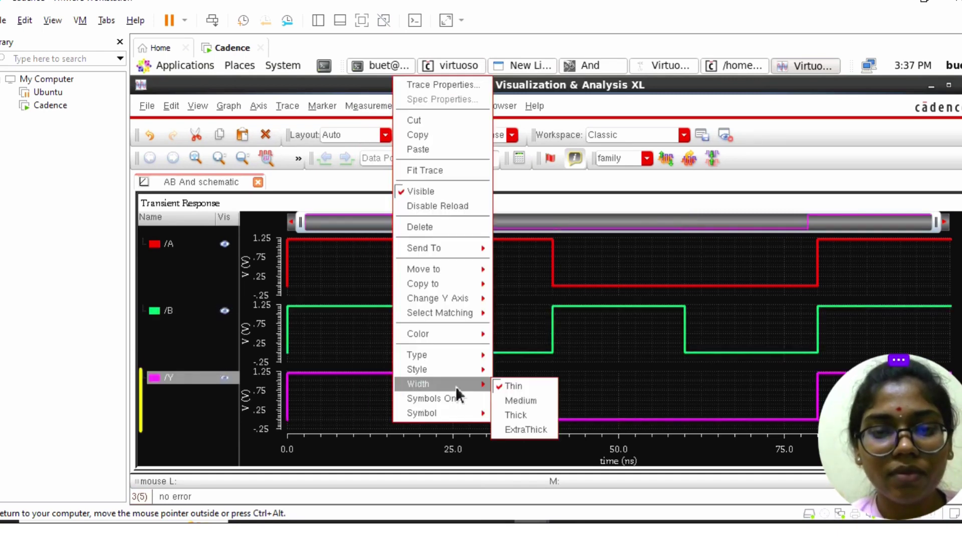
left_click(507, 413)
Examine the /Y output waveform against the /A and /B inputs to check the AND behaviour.
mouse_move(472, 357)
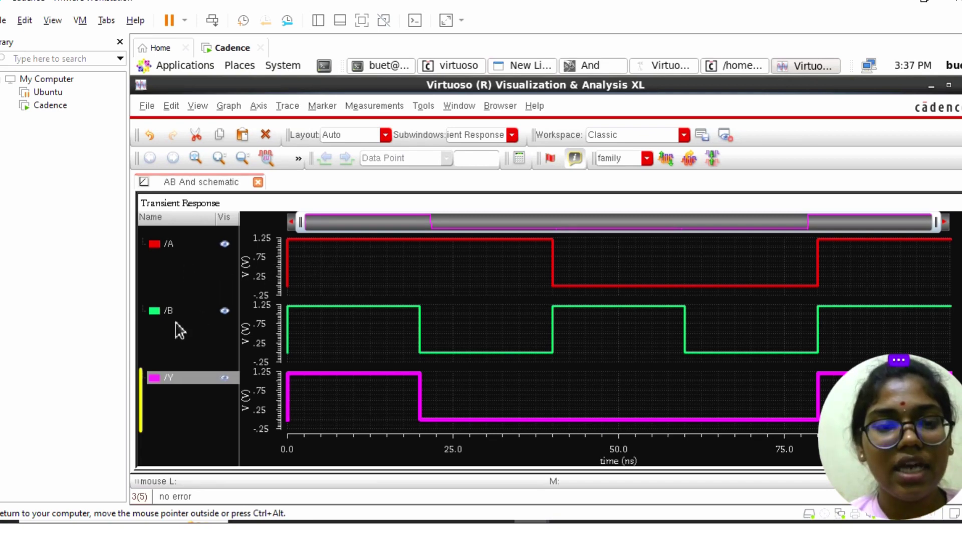
mouse_move(346, 318)
mouse_move(347, 385)
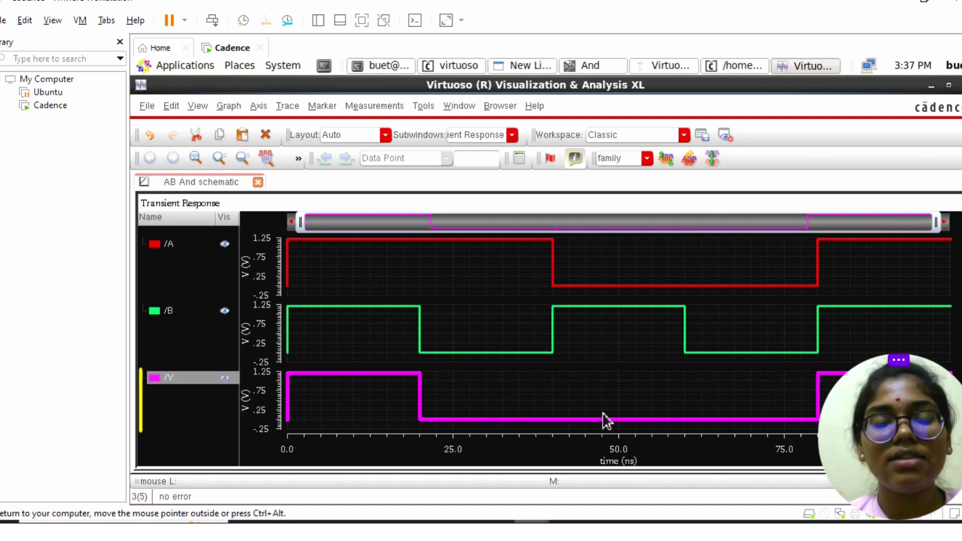
mouse_move(605, 421)
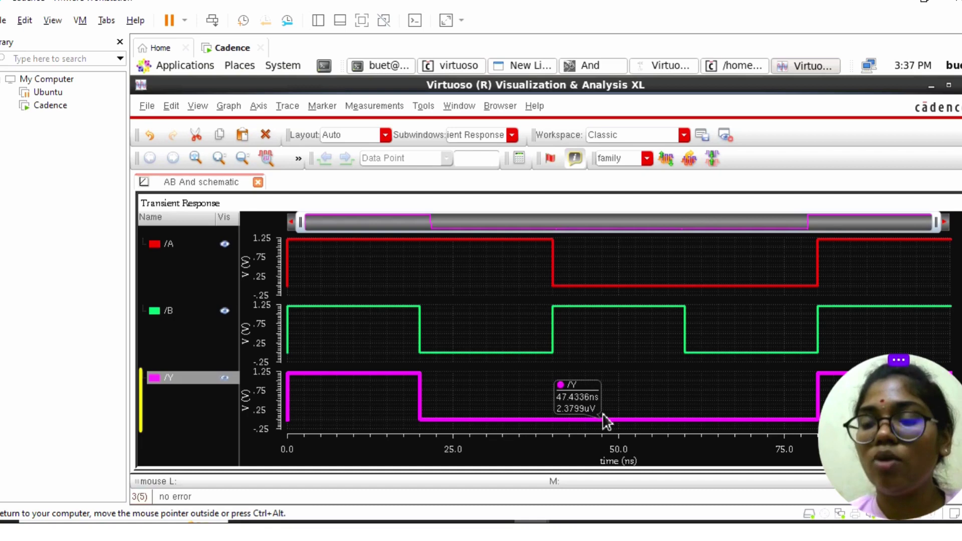